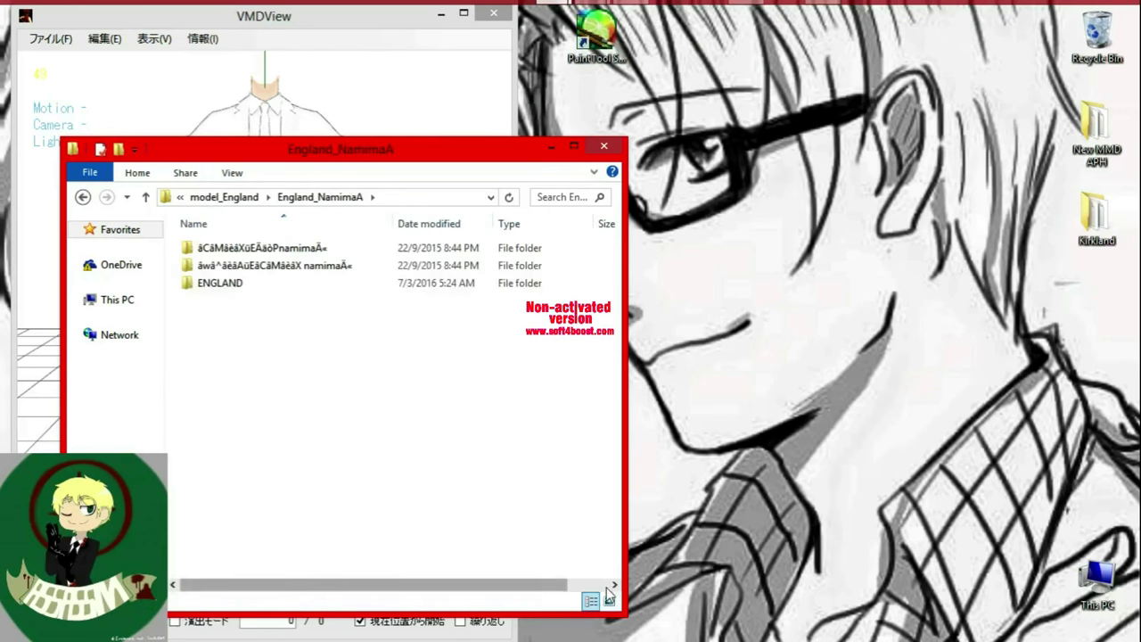
Open the E folder inside ENGLAND with large icons and preview UK25.pmx in VMDView.
double_click(423, 271)
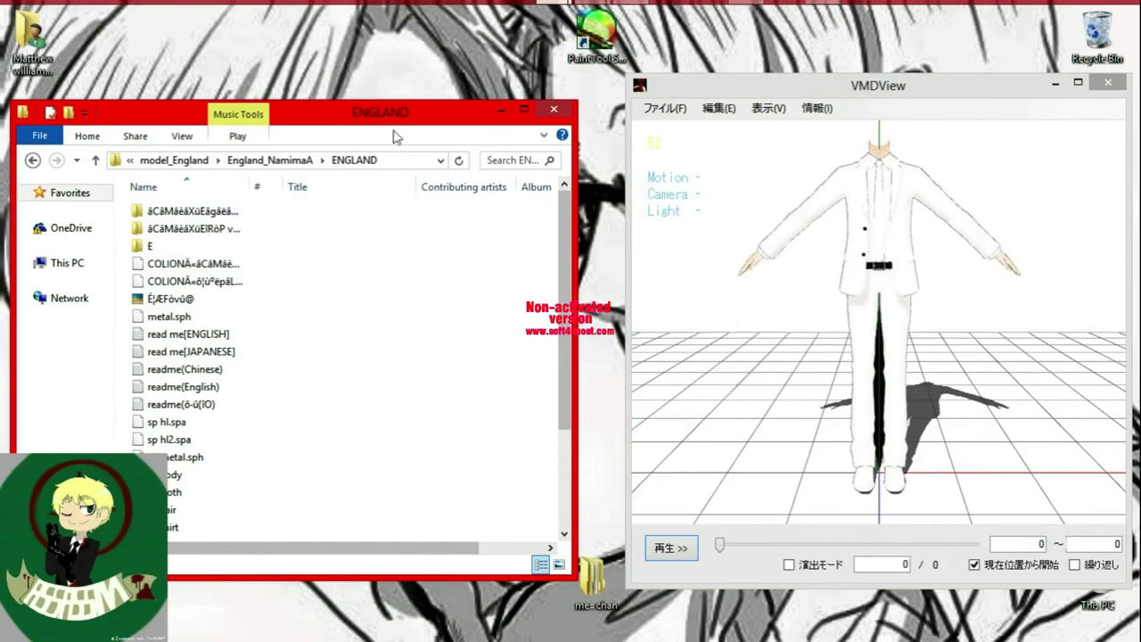
click(559, 564)
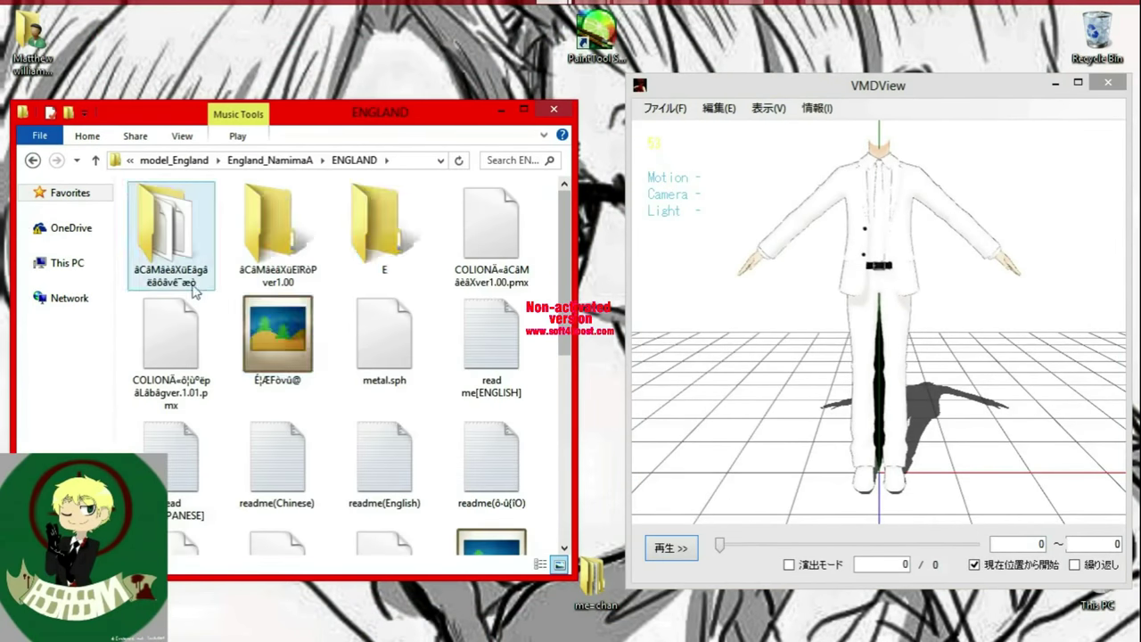
double_click(383, 234)
drag(154, 255, 802, 294)
drag(562, 346, 562, 428)
drag(278, 503, 259, 178)
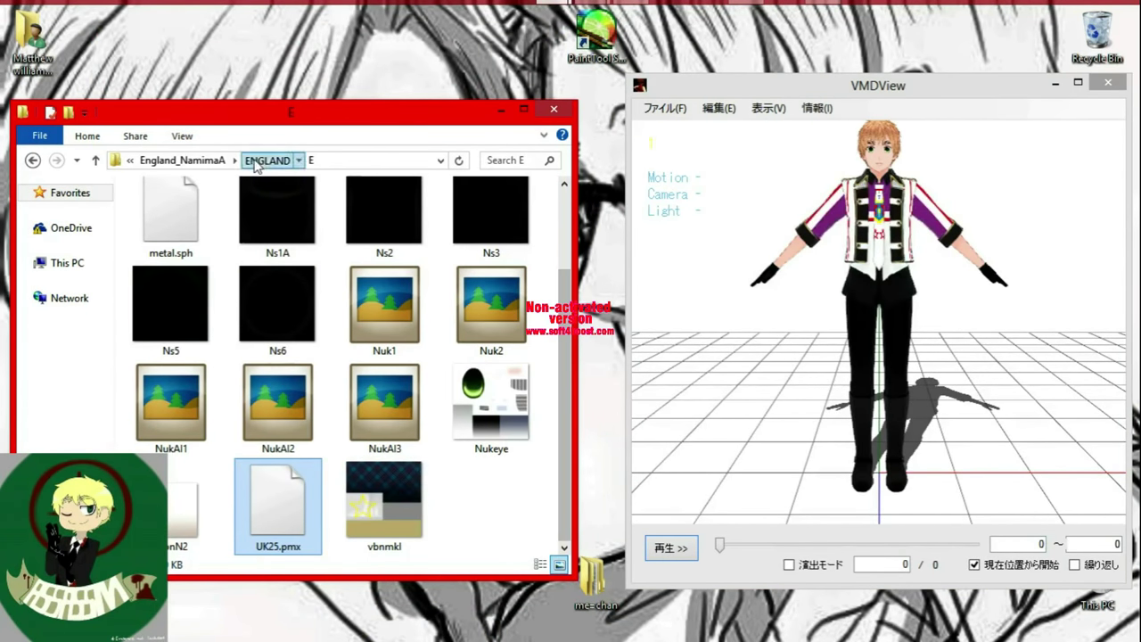
Open the ver1.00 model folder inside ENGLAND with large icons and preview the head model edit.pmx in VMDView.
click(255, 162)
double_click(282, 248)
click(559, 564)
drag(278, 233, 911, 299)
drag(491, 228, 811, 273)
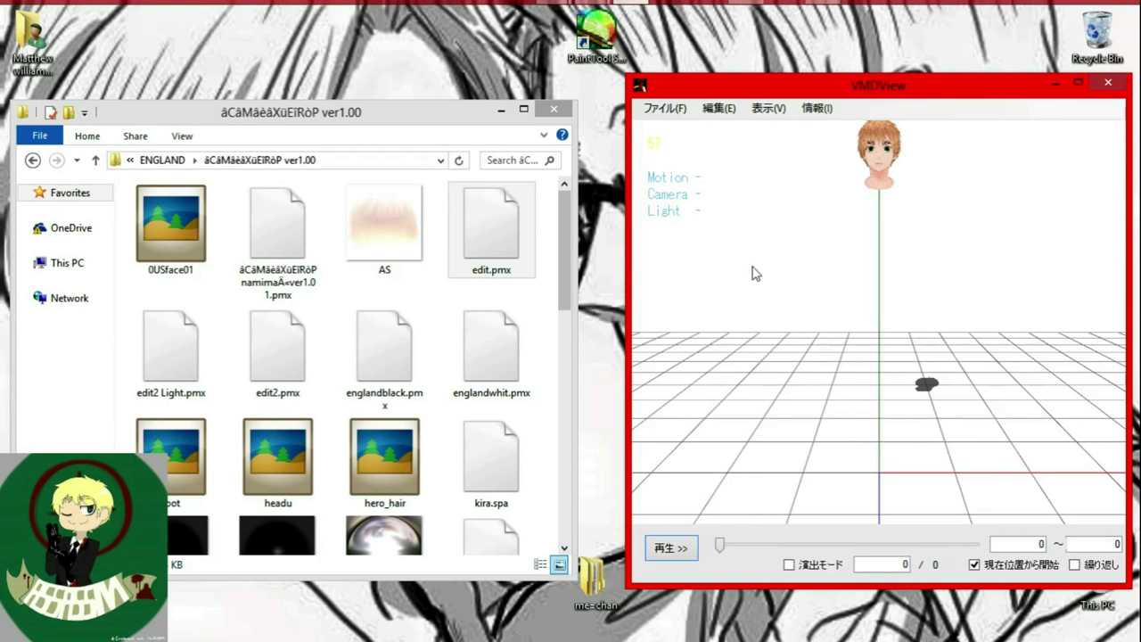
ctrl+click(186, 246)
ctrl+click(186, 459)
ctrl+click(278, 462)
ctrl+click(385, 461)
ctrl+click(491, 463)
click(564, 549)
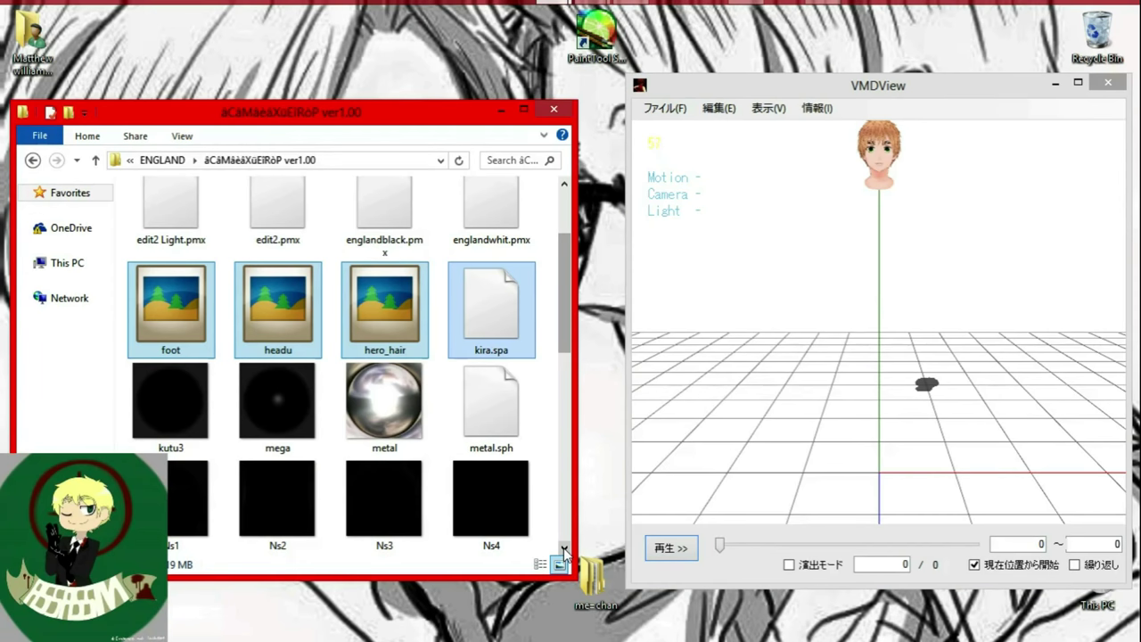
ctrl+click(188, 503)
ctrl+click(385, 501)
ctrl+click(278, 406)
ctrl+click(176, 399)
click(564, 549)
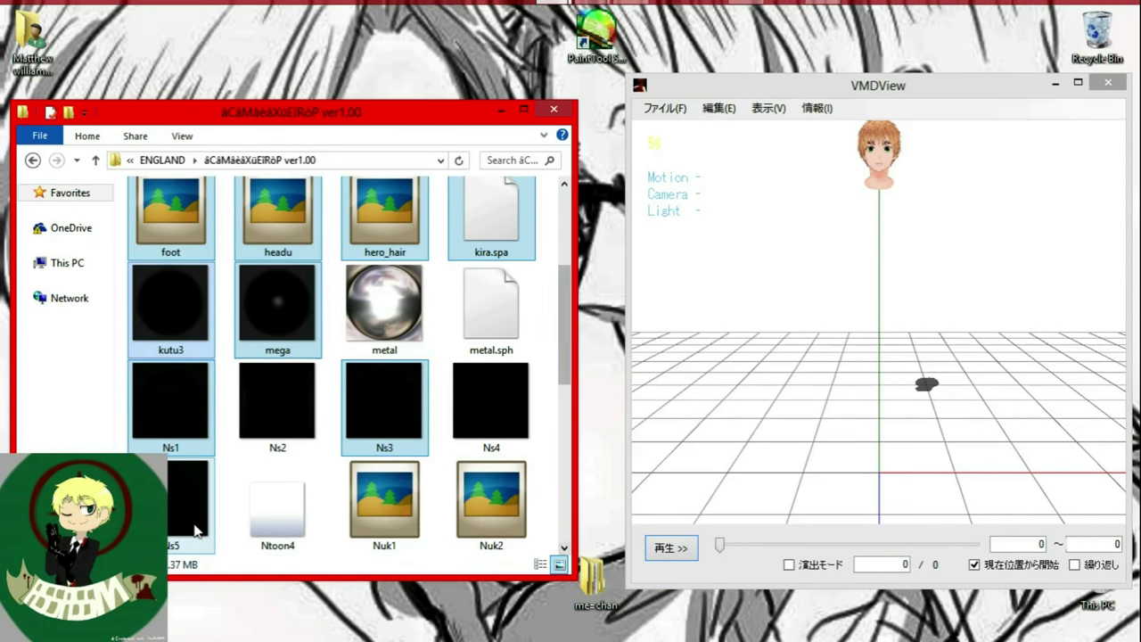
Close VMDView and load edit.pmx from the ver1.00 folder into PMX Editor.
click(685, 14)
click(1108, 82)
drag(591, 72, 1138, 80)
drag(444, 105, 356, 18)
click(71, 438)
scroll(356, 357, up, 5)
drag(491, 234, 659, 214)
click(321, 271)
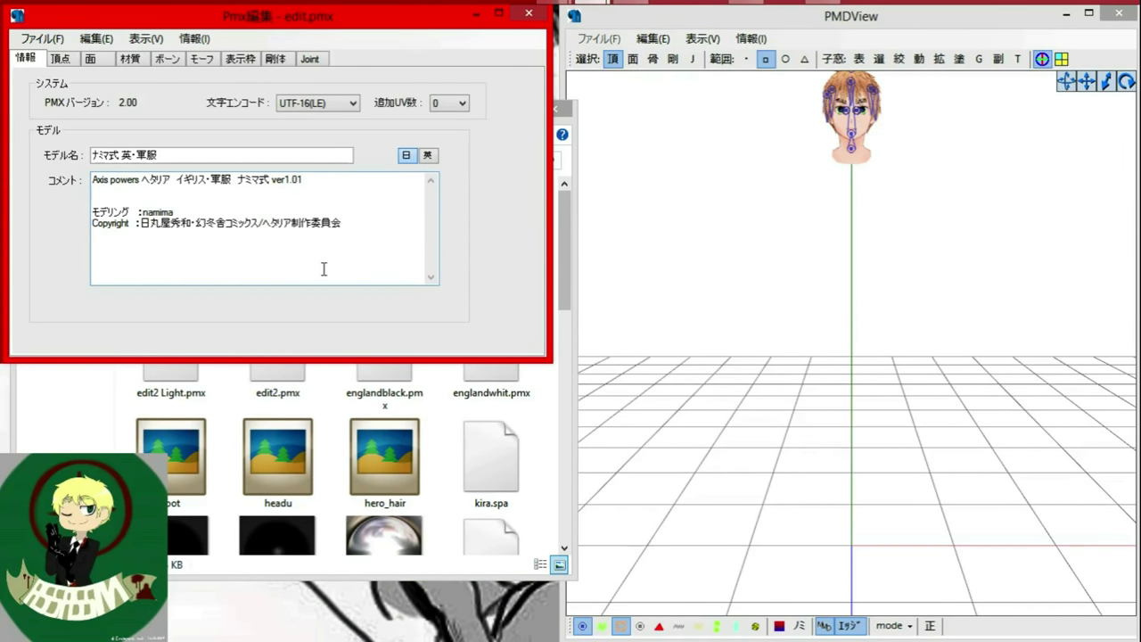
Copy the 白目 material's texture name Nukeye.png and search the model folder for that file.
click(130, 59)
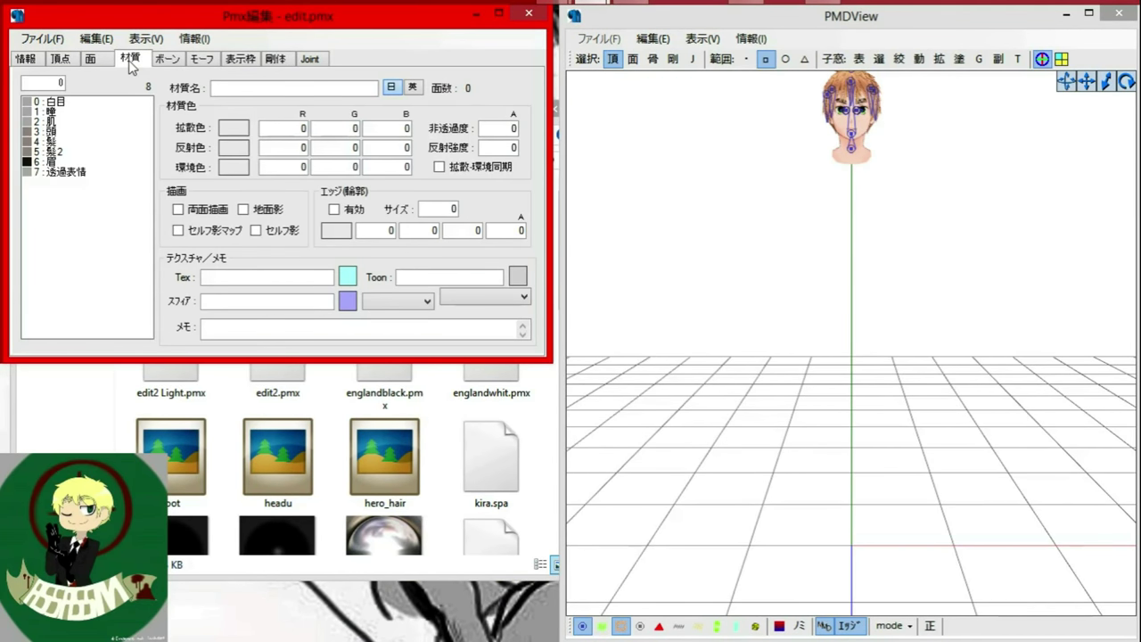
drag(268, 279, 203, 277)
right_click(206, 276)
click(245, 330)
click(98, 432)
right_click(499, 158)
click(528, 204)
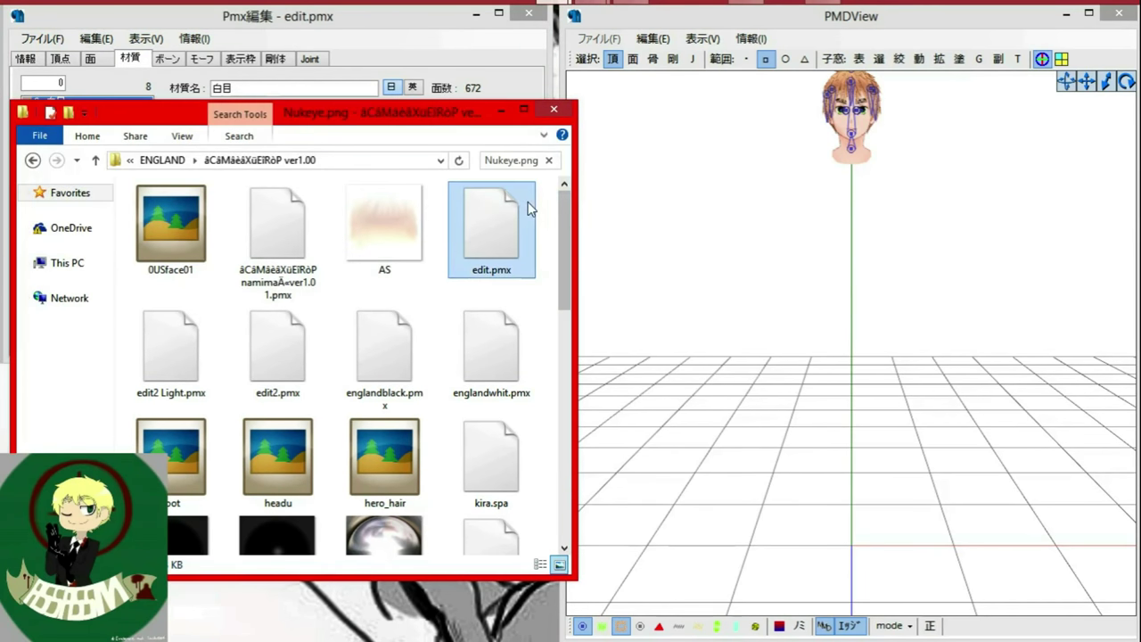
click(1066, 13)
Search the model folder for the 肌 material's texture Nuk1.tga and copy it into the desktop's Kirkland folder.
click(80, 112)
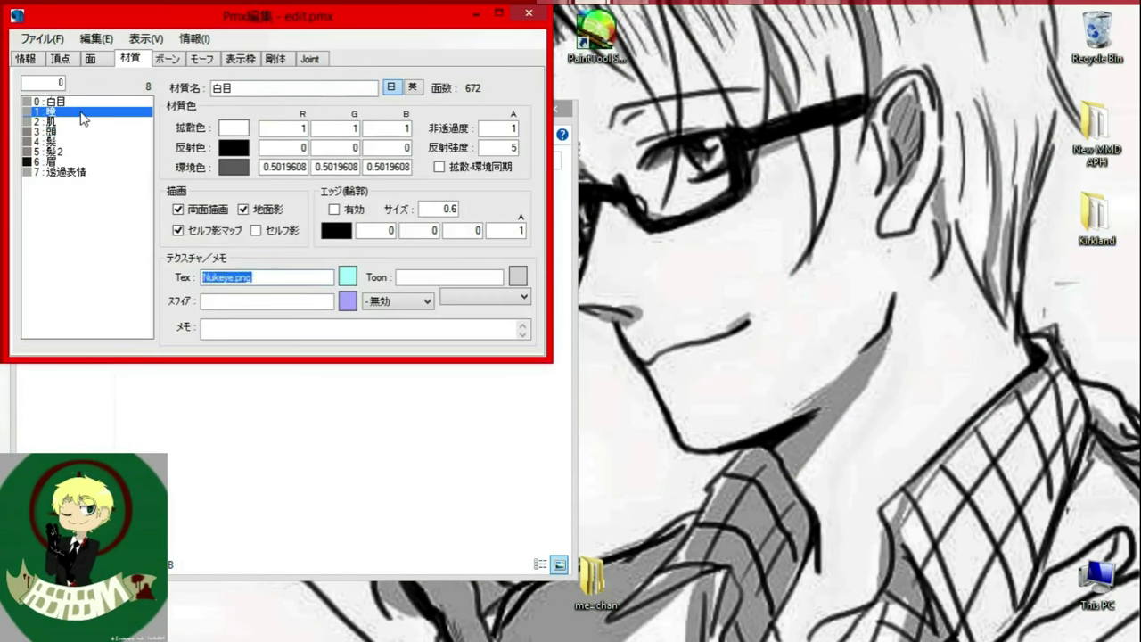
right_click(201, 280)
click(241, 334)
click(285, 419)
click(548, 160)
right_click(518, 161)
click(543, 207)
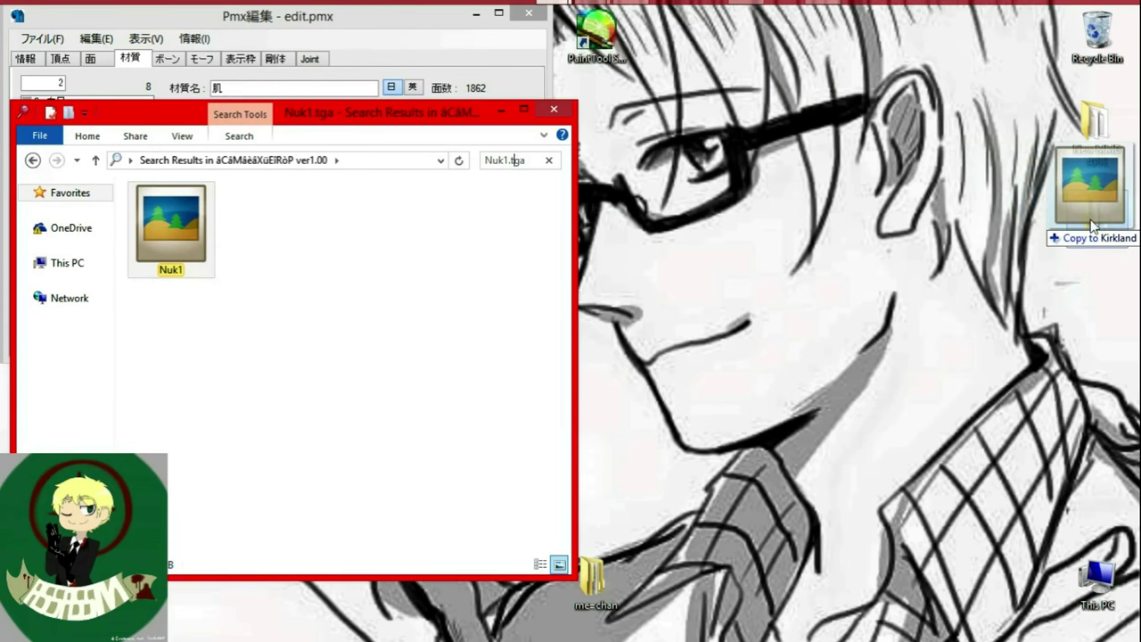
drag(1094, 226, 1094, 225)
Replace the existing Nuk1.tga in Kirkland and copy the 肌 material's toon texture toonN5.bmp there.
click(428, 56)
drag(475, 277, 398, 275)
right_click(415, 276)
click(437, 414)
click(548, 160)
right_click(495, 157)
click(532, 202)
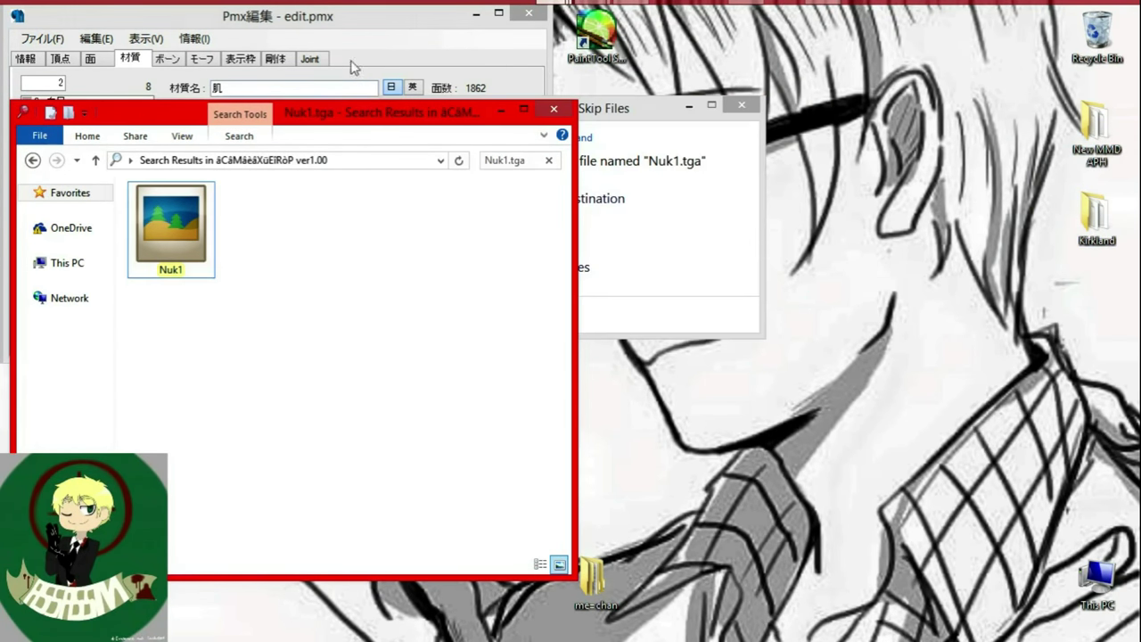
click(623, 192)
click(495, 166)
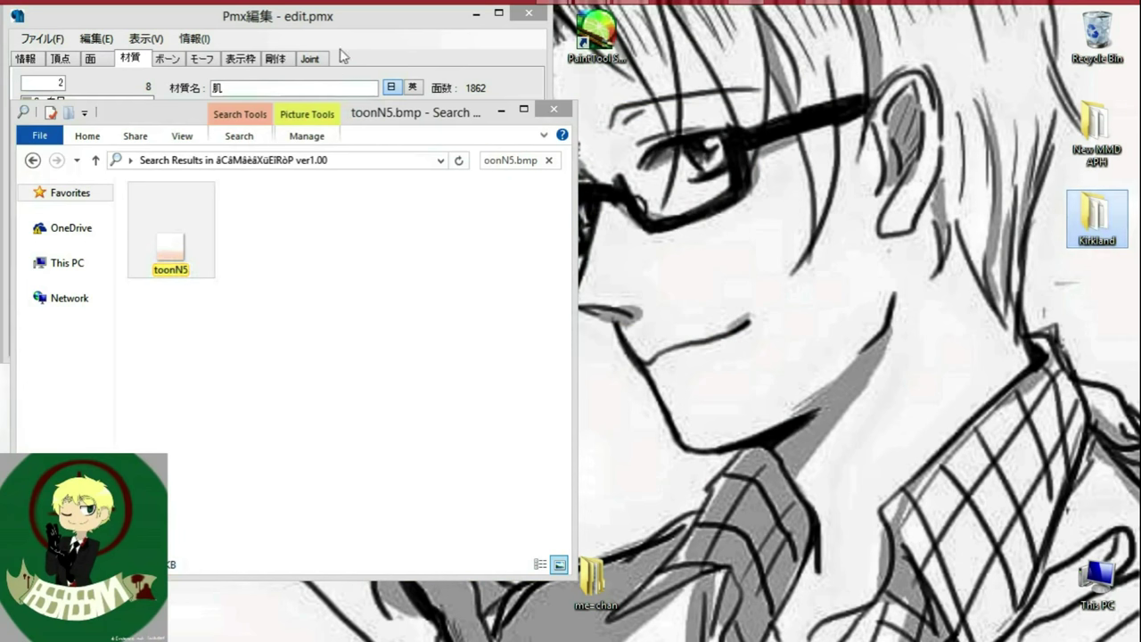
Copy the 頭 material's textures Ns1.bmp and toonN2.bmp into the Kirkland folder and check the remaining materials.
key(alt+Tab)
key(Down)
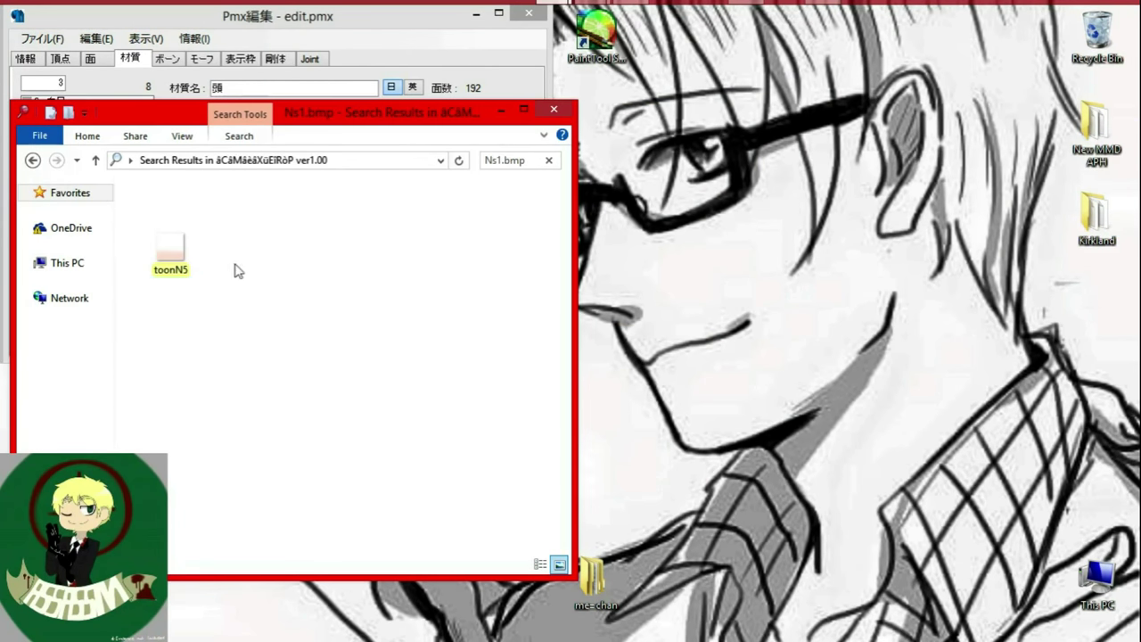
drag(170, 227, 1095, 210)
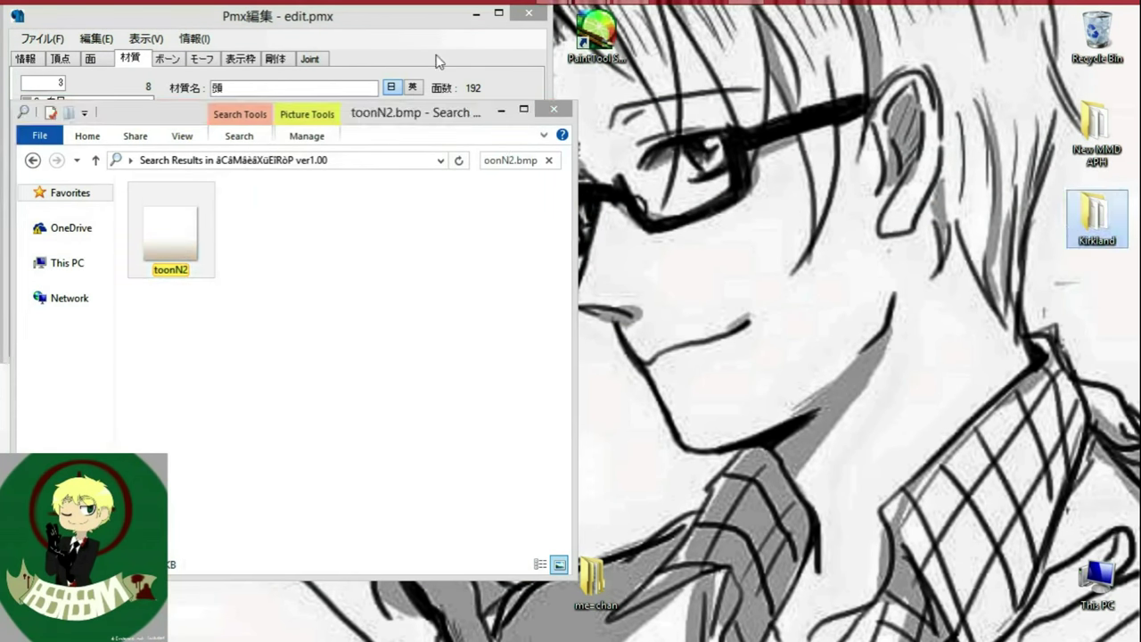
click(438, 56)
key(Down)
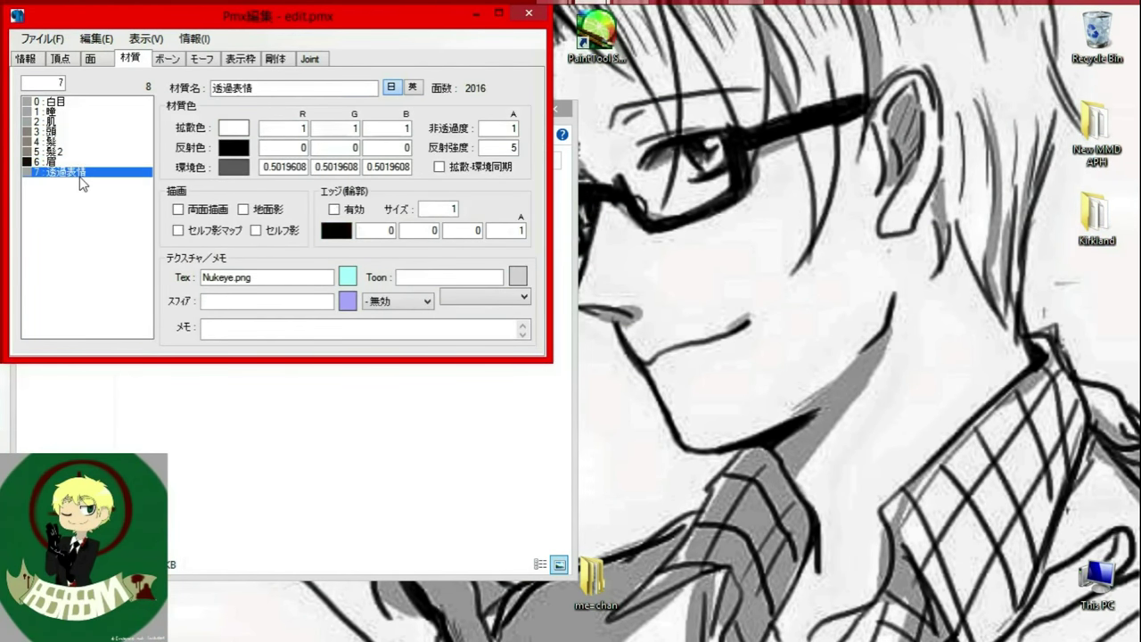
click(299, 471)
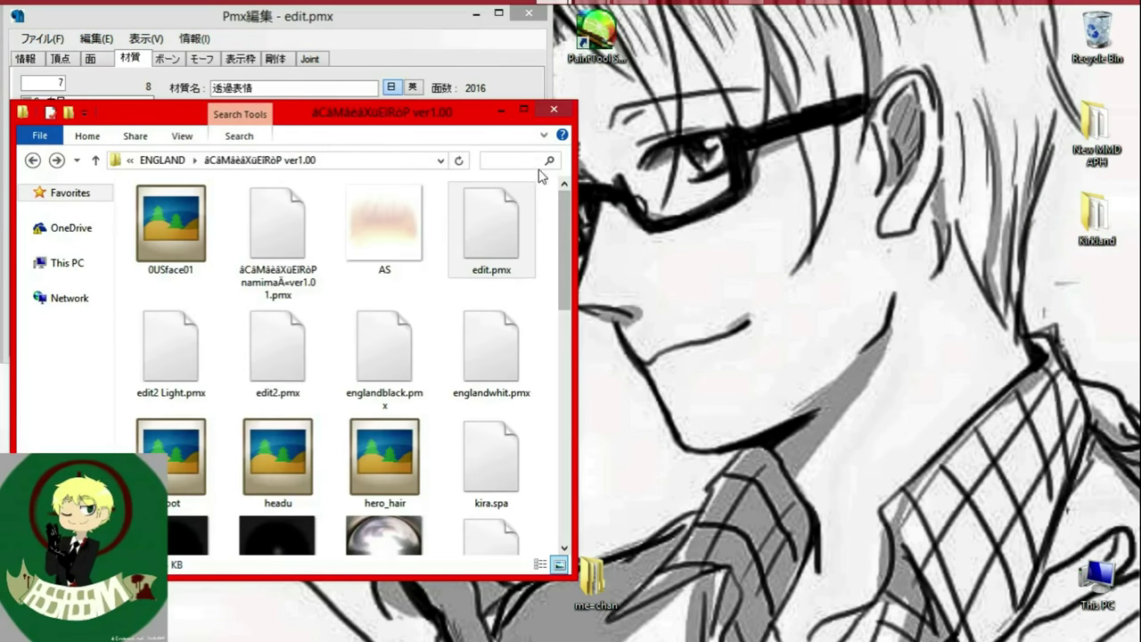
Bring the model view back beside the editor and minimize the model folder window.
click(502, 114)
click(630, 11)
click(554, 12)
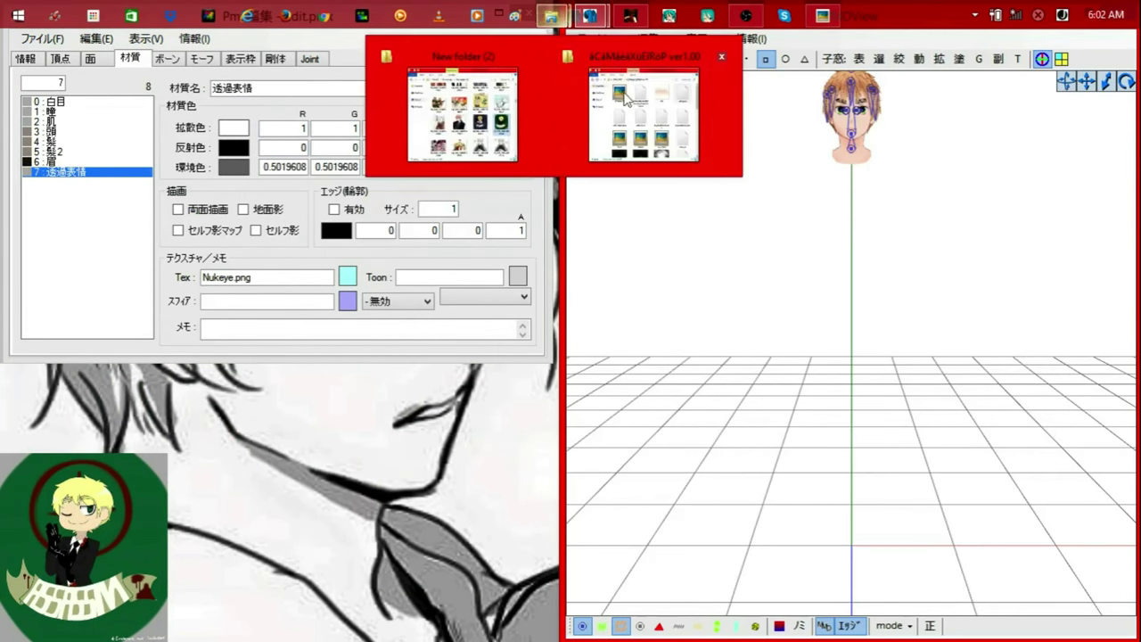
click(626, 100)
drag(360, 120, 350, 182)
click(491, 173)
Open the suit model vd_スーツ紺A1.1 from the Desktop, hide its bones and list its materials.
click(44, 42)
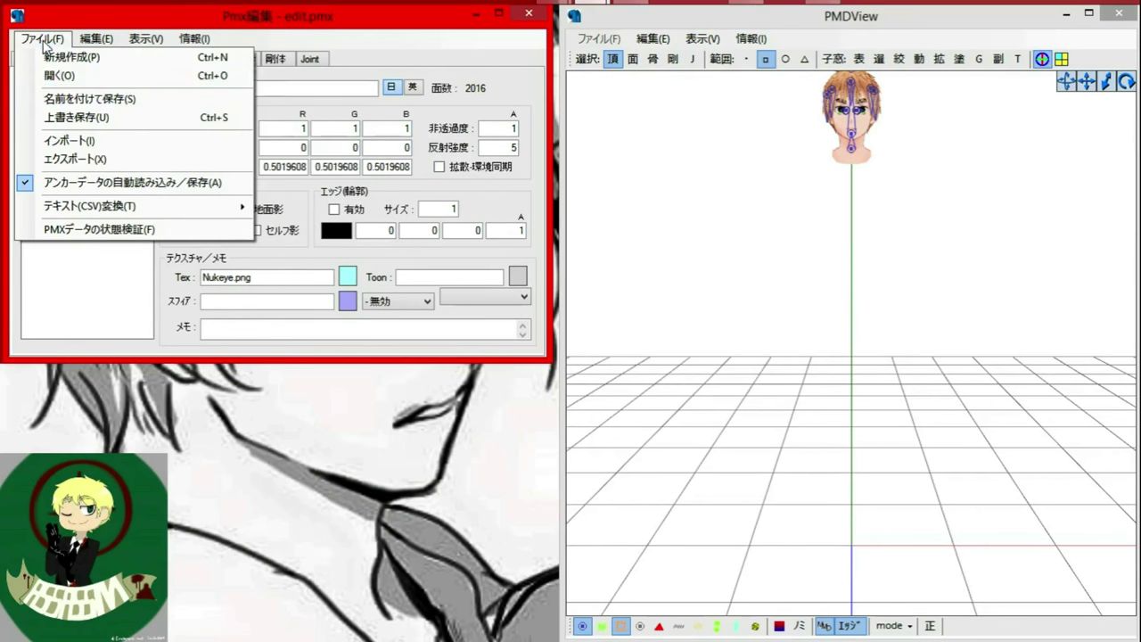
click(127, 92)
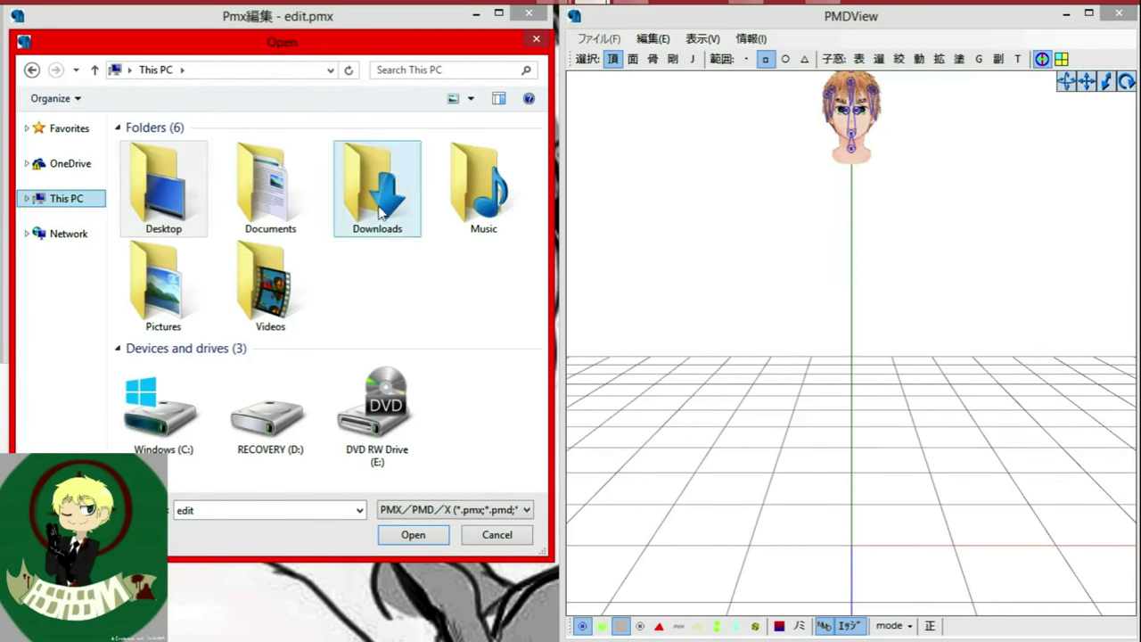
double_click(165, 191)
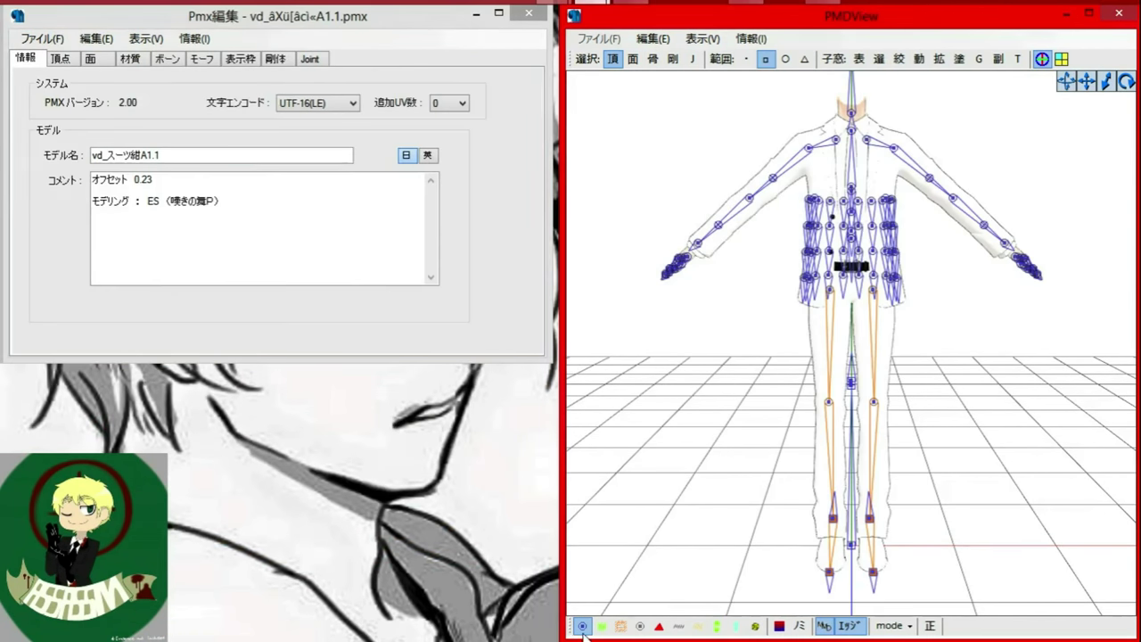
click(583, 628)
click(130, 59)
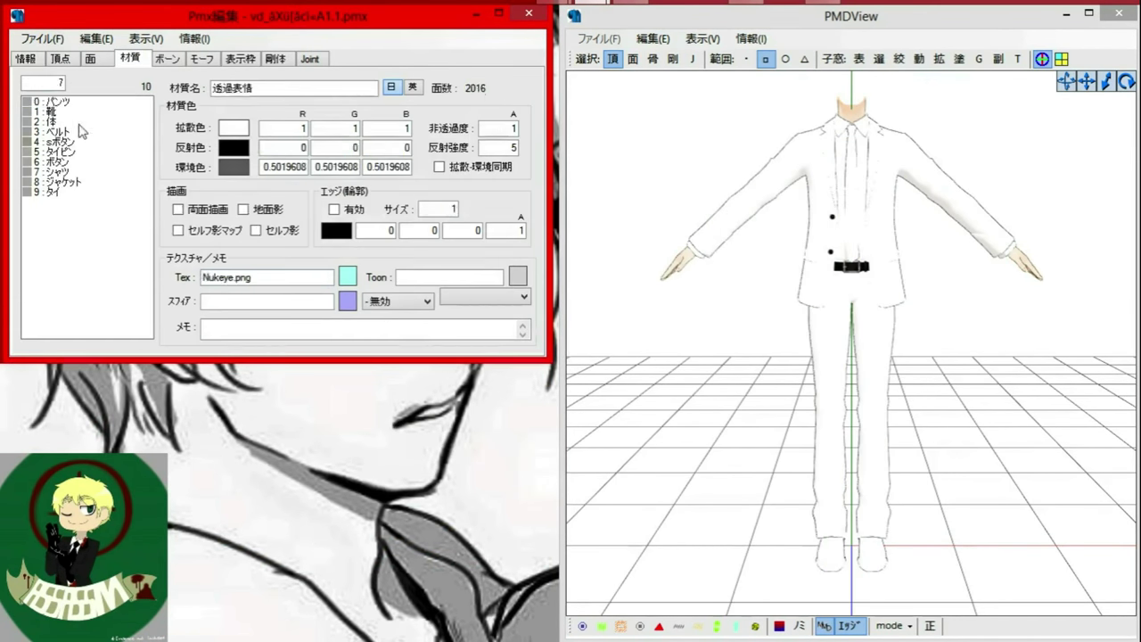
Enable face, bone, rigid body and joint selection alongside vertices, then select the whole suit and move it sideways away from the origin.
click(694, 60)
click(673, 59)
click(653, 59)
click(633, 59)
click(755, 628)
click(735, 627)
click(640, 628)
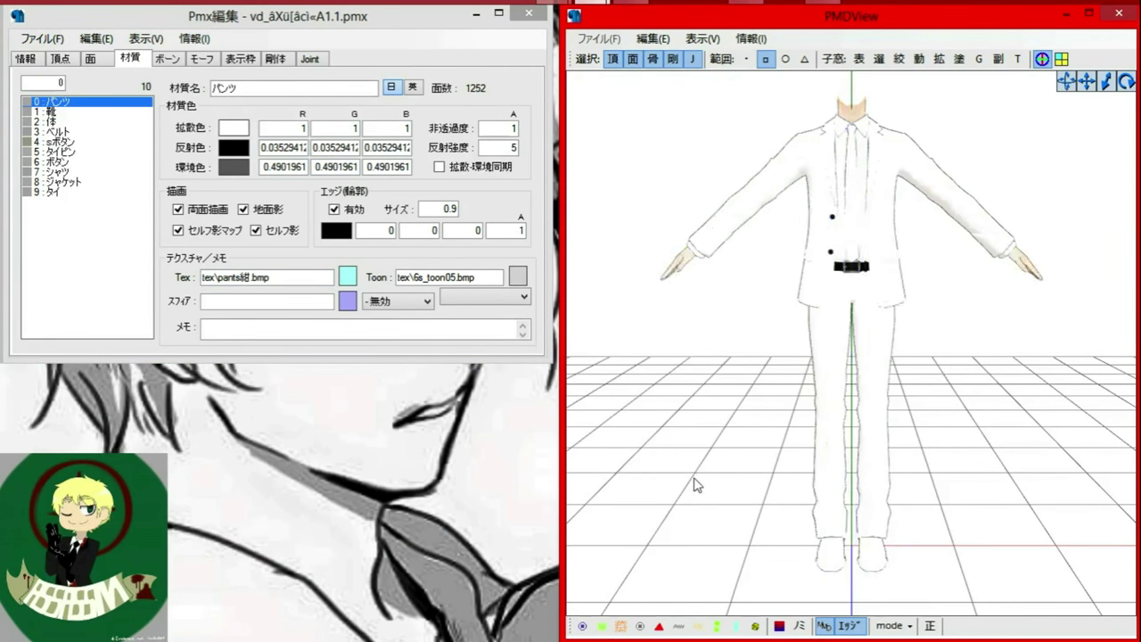
scroll(696, 482, down, 8)
drag(709, 164, 1067, 547)
Import the head model with the add (追加) option at size 1 and maximize the model view.
key(alt+f)
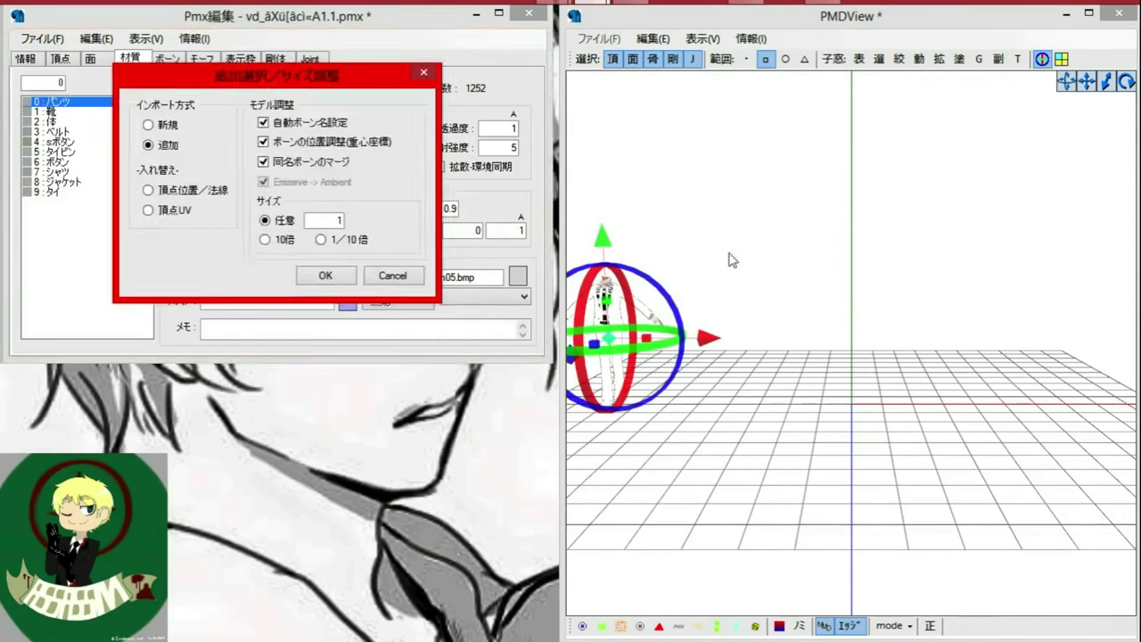
key(Return)
mouse_move(758, 16)
mouse_down()
mouse_move(757, 83)
mouse_move(756, 1)
mouse_up()
click(188, 241)
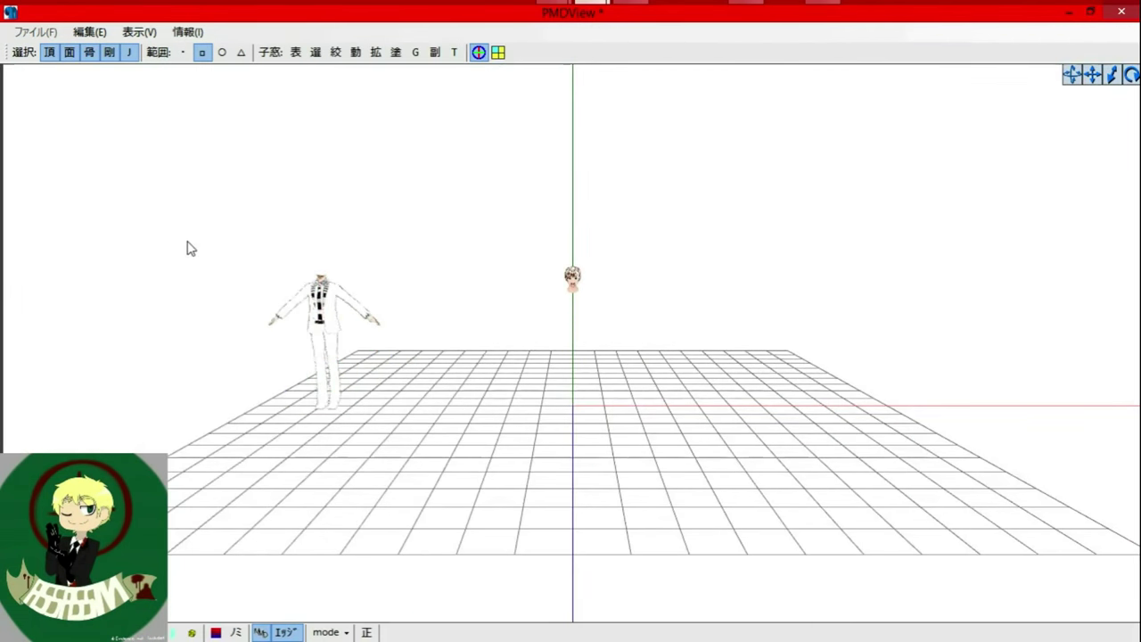
Try to move the suit sideways until it is centred under the head.
drag(467, 515, 469, 515)
drag(425, 334, 670, 333)
scroll(726, 330, up, 3)
scroll(726, 329, down, 2)
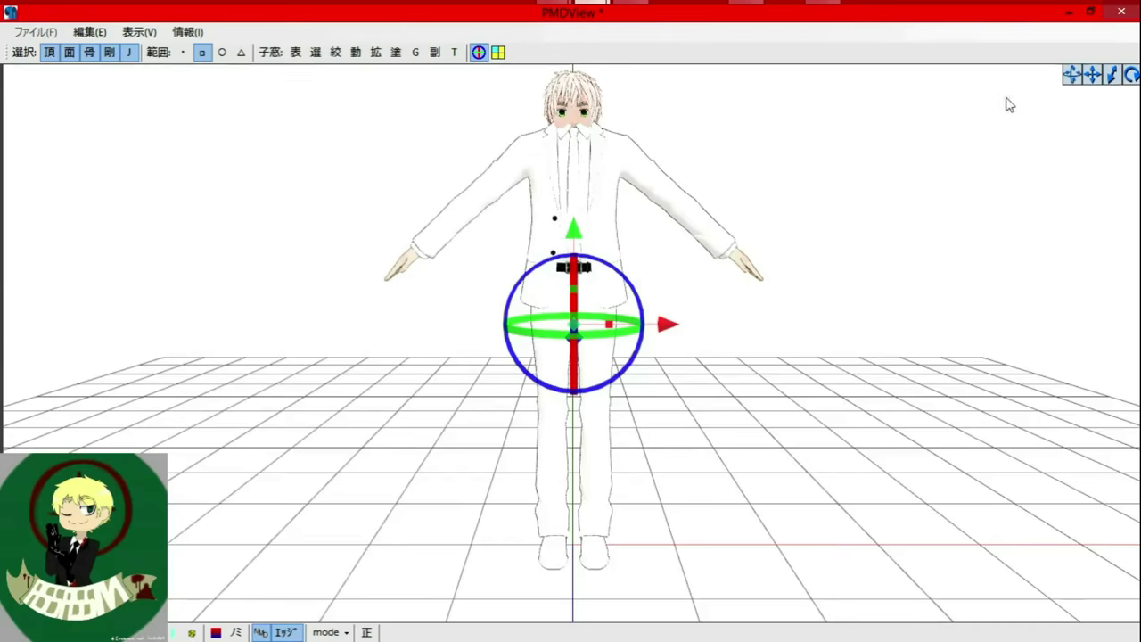
Restore the model view to its smaller size and check the files in the model folder.
click(1090, 12)
click(552, 12)
click(655, 103)
mouse_move(555, 349)
mouse_down()
mouse_move(554, 511)
mouse_move(555, 349)
mouse_up()
click(491, 174)
Open the vertex/material masking window and filter the view by material to locate the untextured hair.
click(941, 132)
click(940, 132)
click(940, 132)
click(940, 132)
click(900, 131)
click(91, 188)
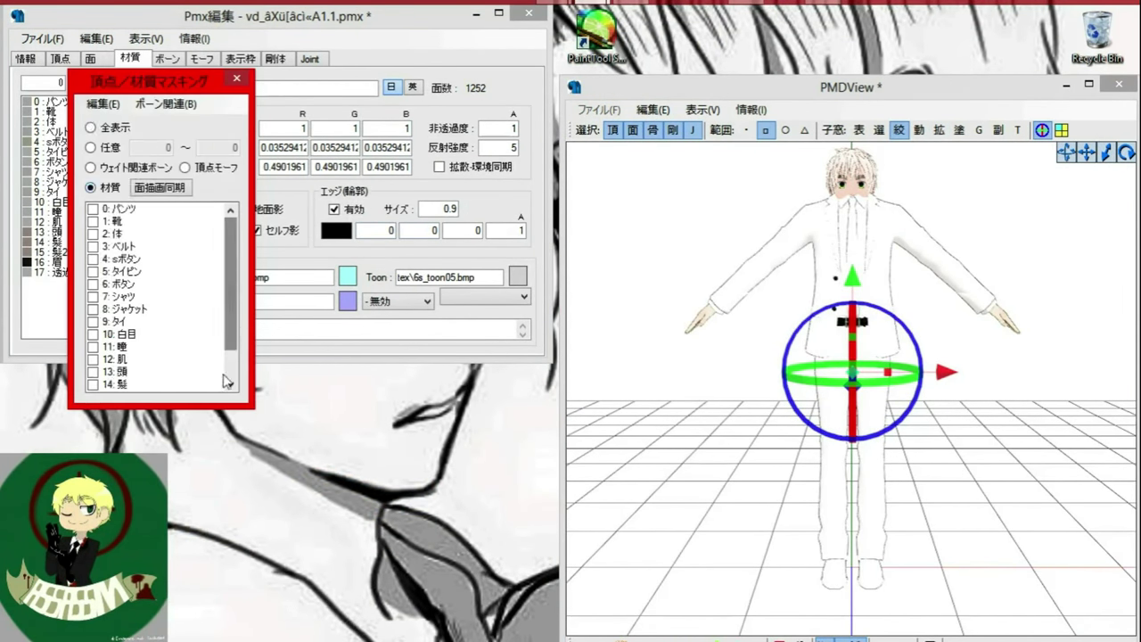
click(136, 356)
Search the model folder for the 髪2 material's texture Nuk2.tga and copy it into the Kirkland folder.
click(57, 252)
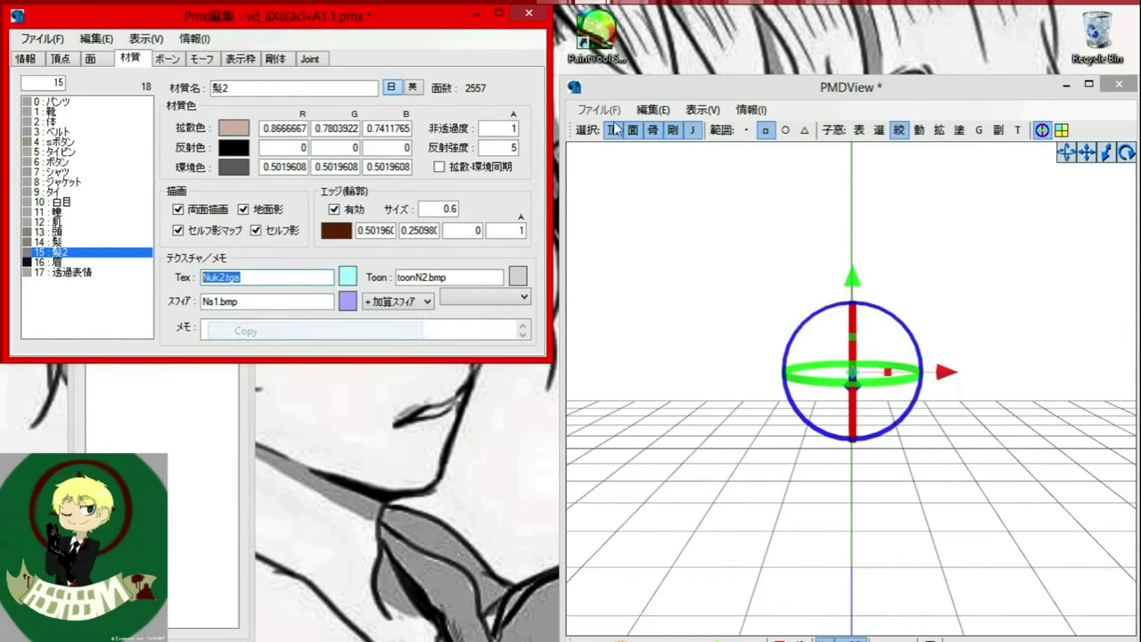
click(668, 14)
click(501, 223)
text(Nuk2.tga)
click(1065, 85)
drag(160, 290, 1096, 218)
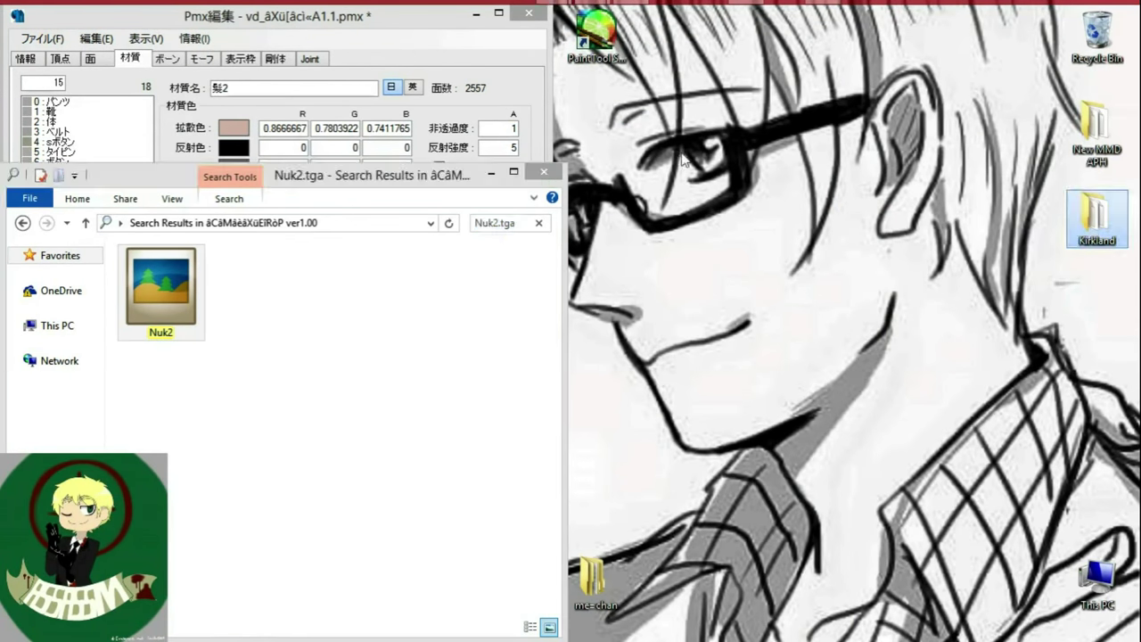
click(490, 177)
click(491, 176)
Return to the model view and undo the suit's placement under the head.
mouse_move(581, 12)
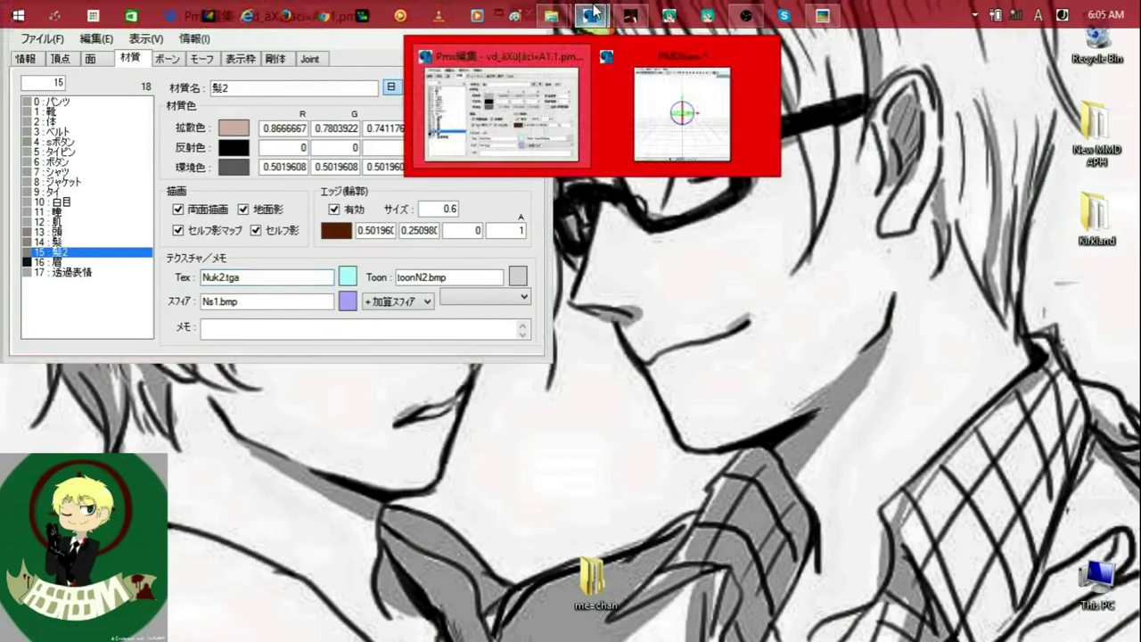
click(697, 106)
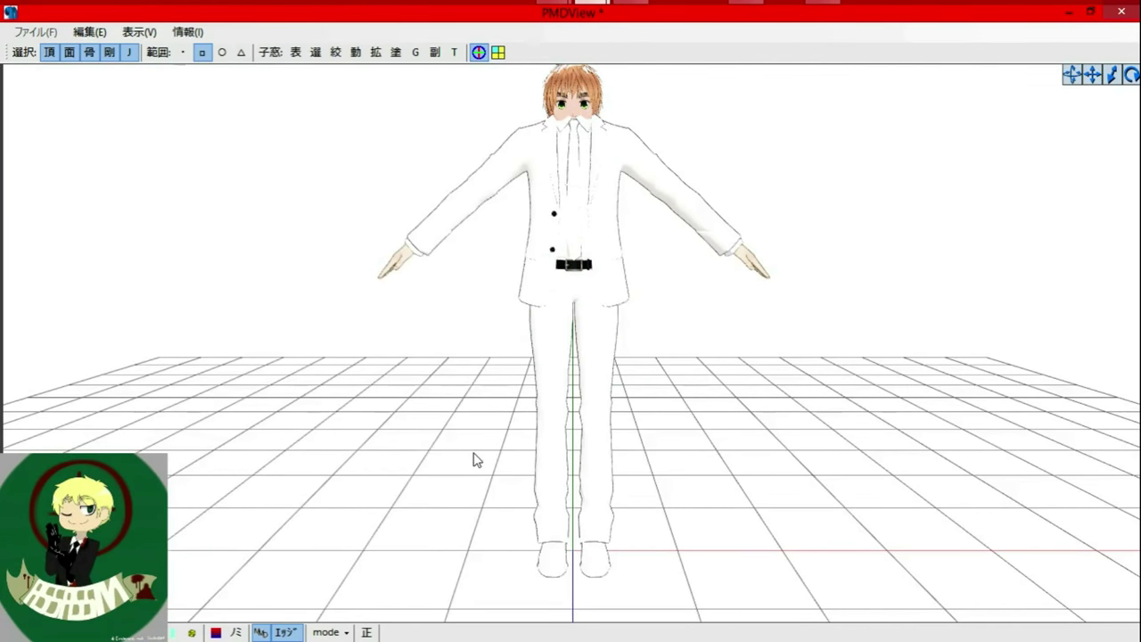
right_drag(473, 459, 545, 493)
key(ctrl+z)
key(ctrl+z)
key(F2)
scroll(515, 459, down, 8)
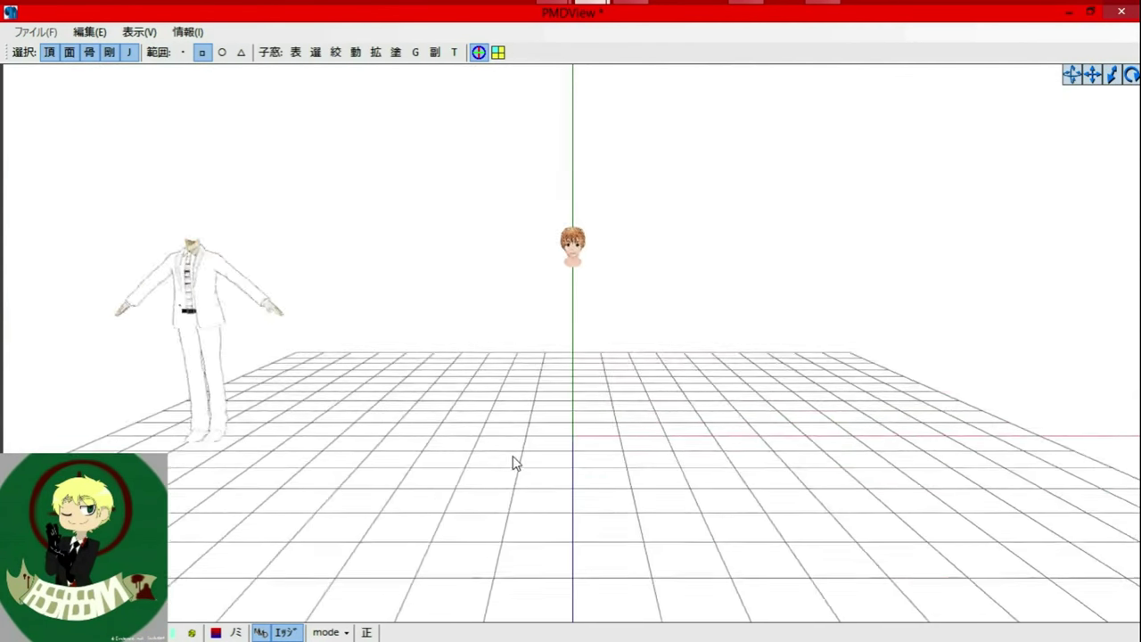
Select the entire suit and move it along the X axis until it is centred beneath the head.
mouse_move(106, 144)
mouse_down()
mouse_move(505, 600)
mouse_move(486, 597)
mouse_up()
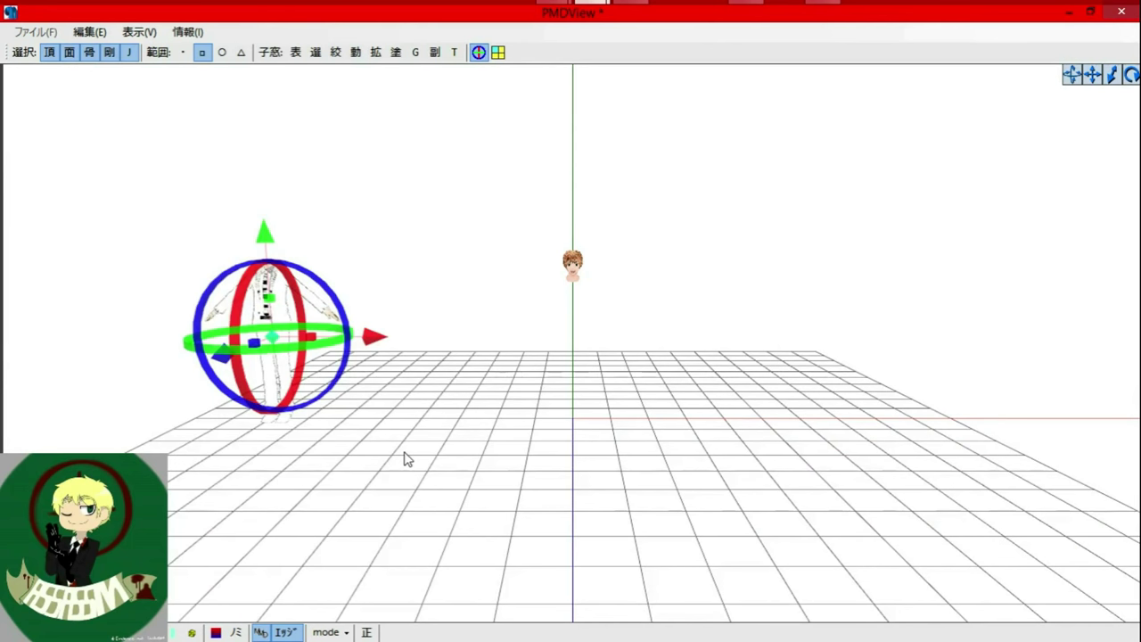
drag(649, 346, 678, 346)
scroll(709, 358, up, 5)
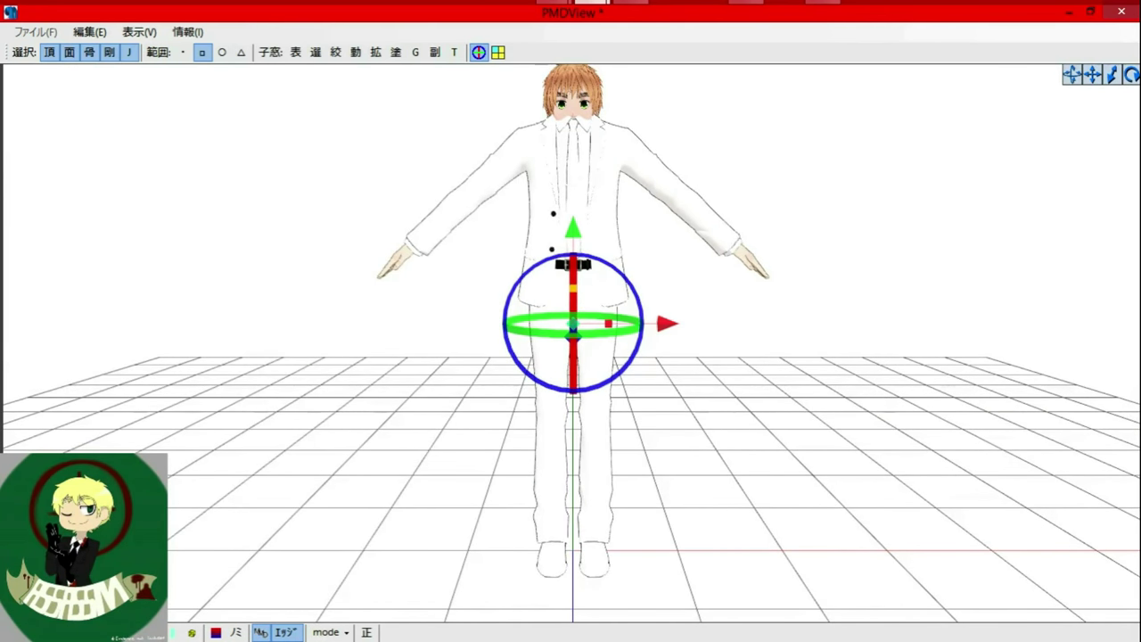
Lower the suit until its collar sits below the chin and fine-tune its horizontal alignment with the neck.
drag(575, 230, 578, 280)
right_drag(584, 499, 695, 499)
drag(679, 335, 668, 335)
right_drag(791, 484, 700, 502)
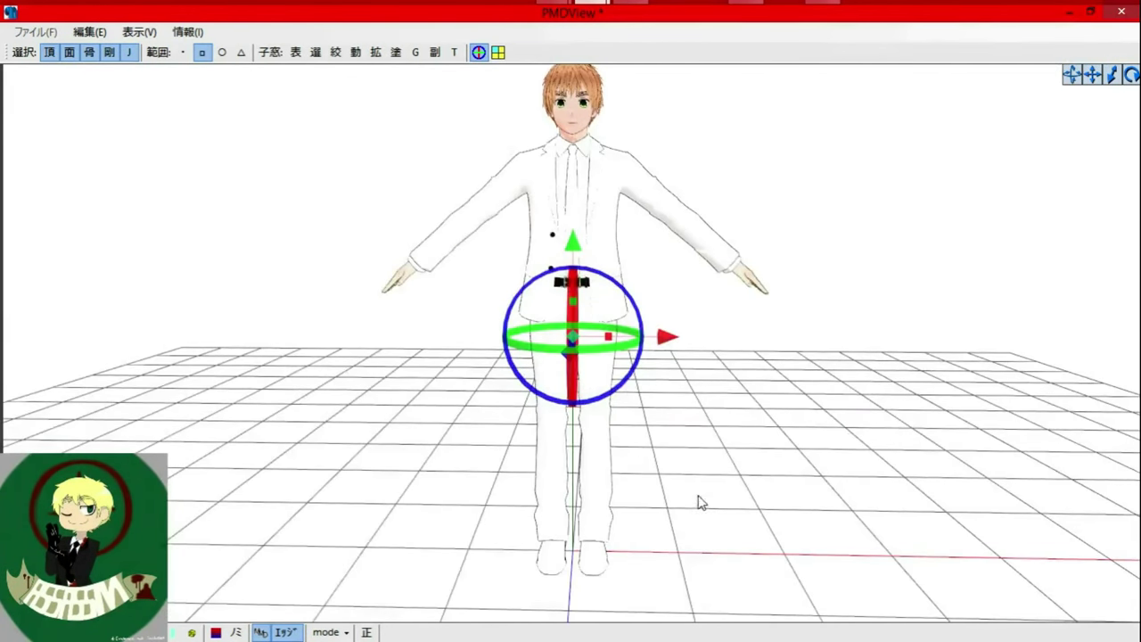
Deselect the suit and restrict selection to vertices and faces, excluding bones, rigid bodies and joints.
click(669, 430)
key(F2)
click(89, 54)
click(109, 53)
click(129, 54)
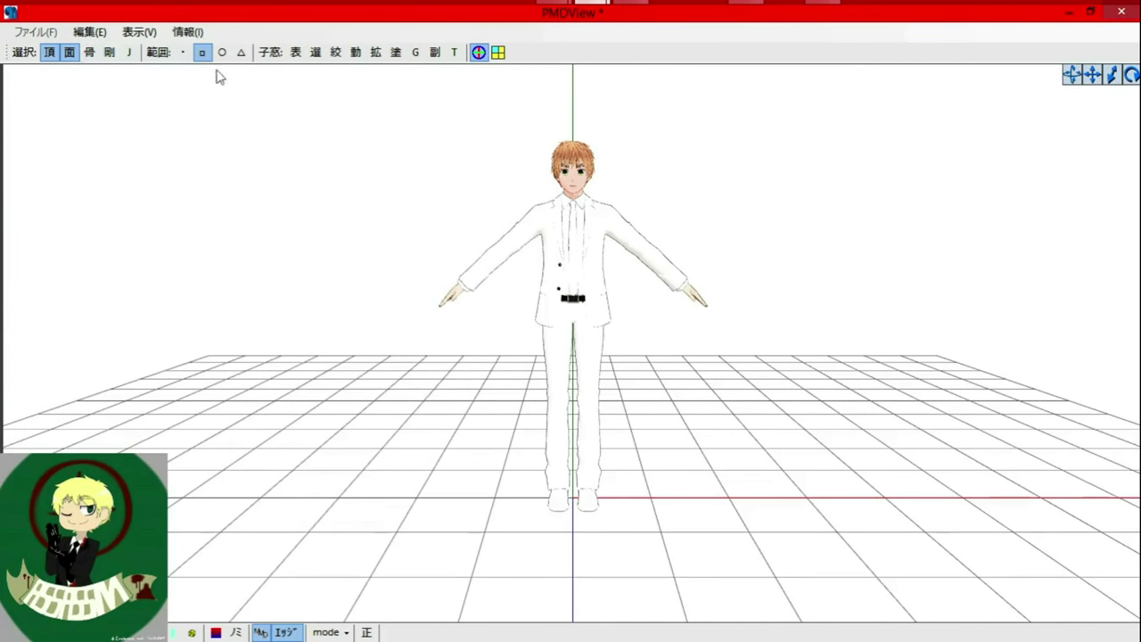
Isolate the 体 material, delete its neck and chest faces while keeping the hands, and show the full model again.
click(335, 56)
click(90, 187)
click(142, 357)
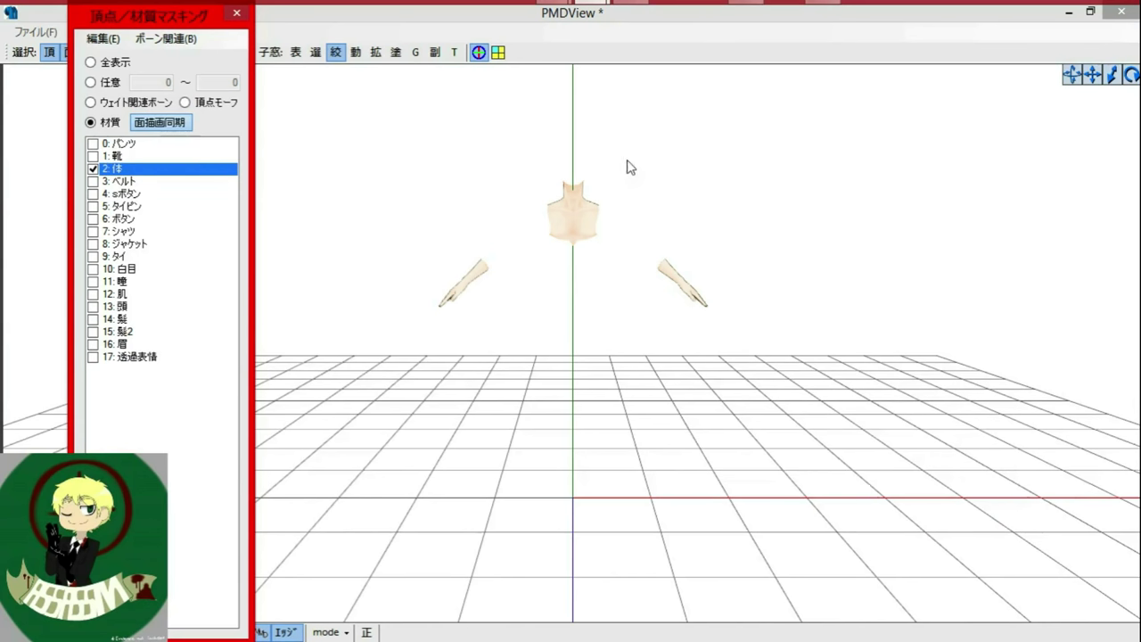
drag(630, 167, 530, 316)
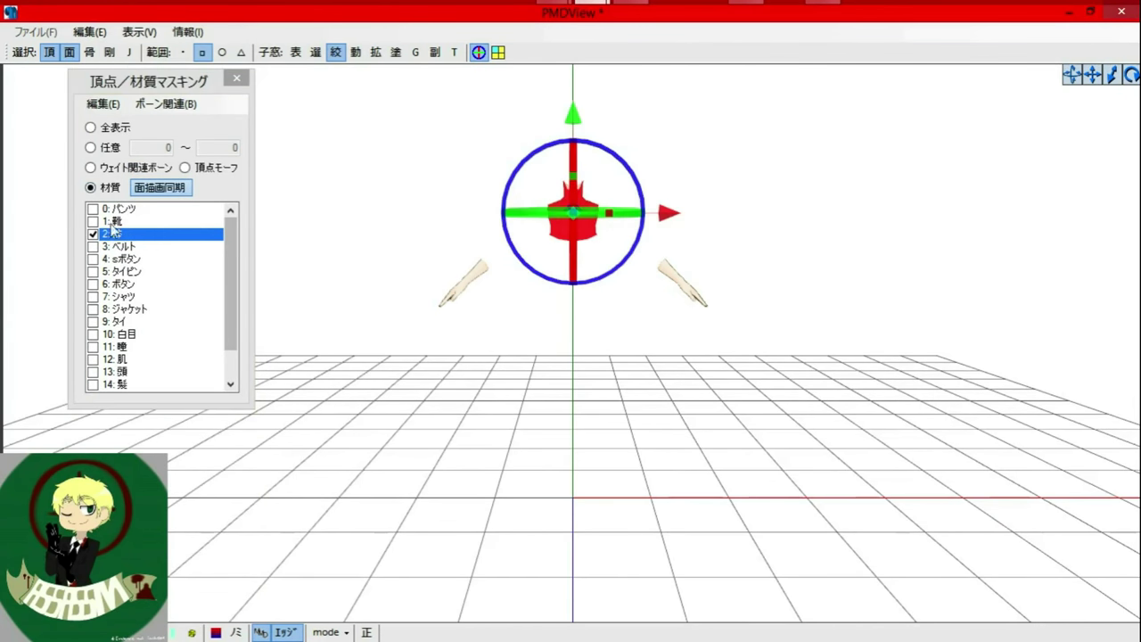
click(89, 32)
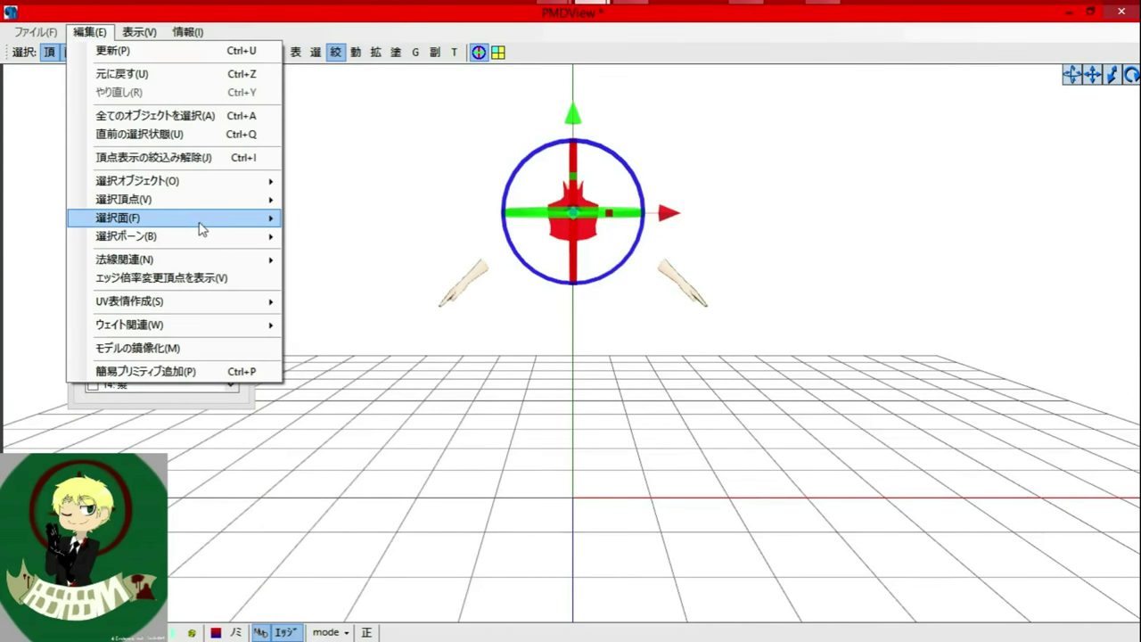
click(606, 351)
click(162, 187)
Place the model view beside the editor, return to the front view and isolate the 0: パンツ material.
right_drag(499, 339, 624, 361)
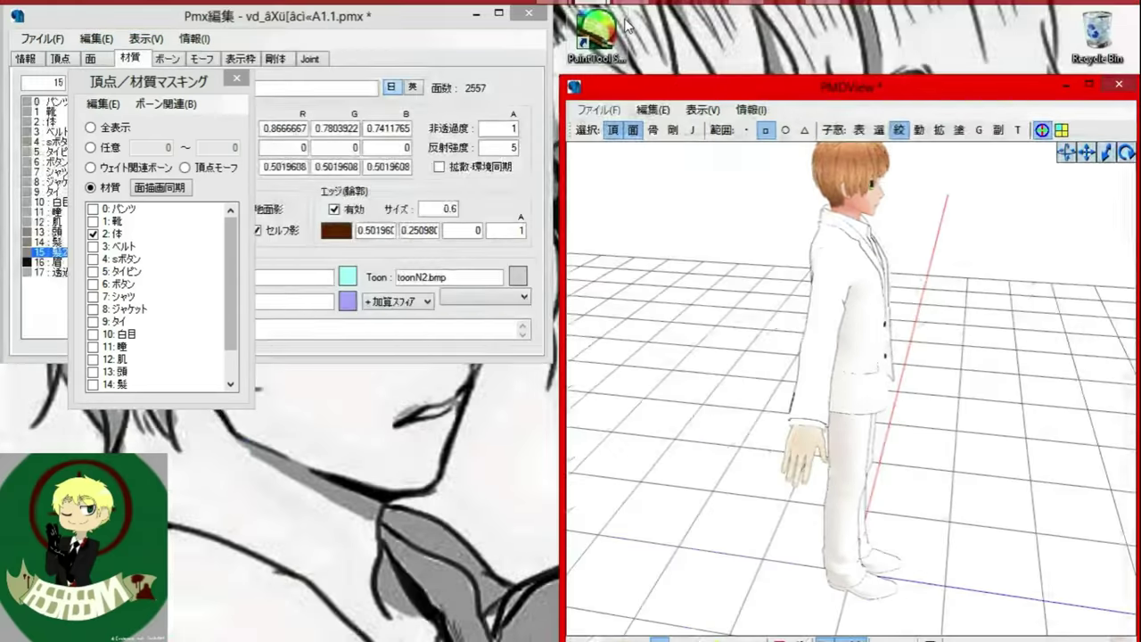
drag(617, 78, 615, 3)
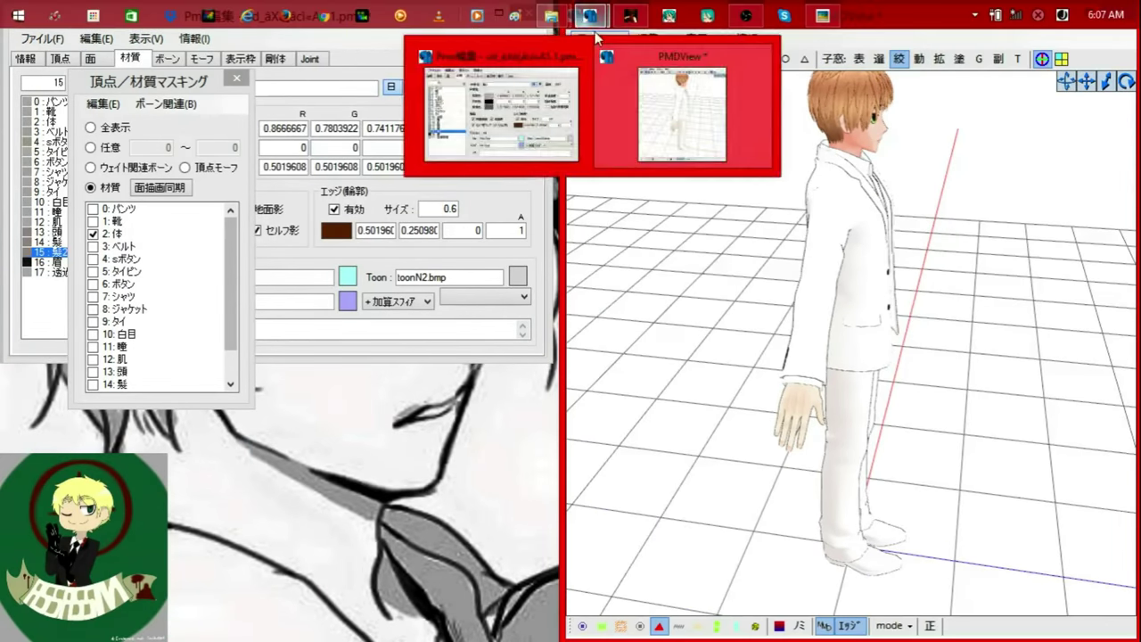
click(236, 78)
click(91, 187)
click(116, 233)
click(930, 626)
click(129, 210)
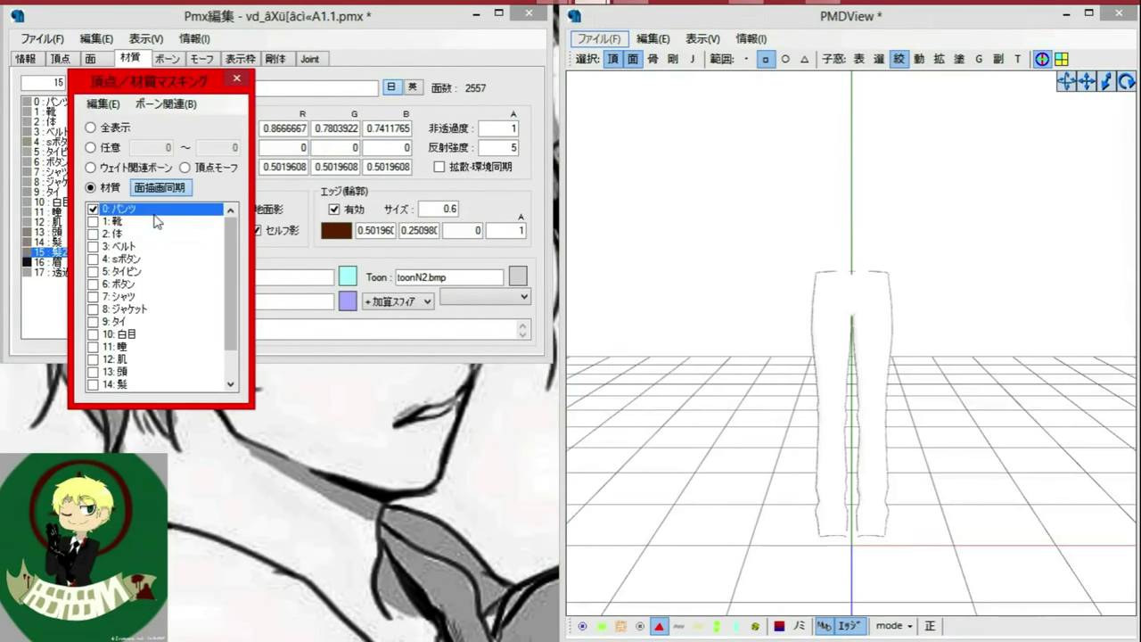
drag(161, 82, 259, 285)
Open the texture view of the パンツ material and browse to the tex folder inside Kirkland.
click(55, 101)
click(348, 276)
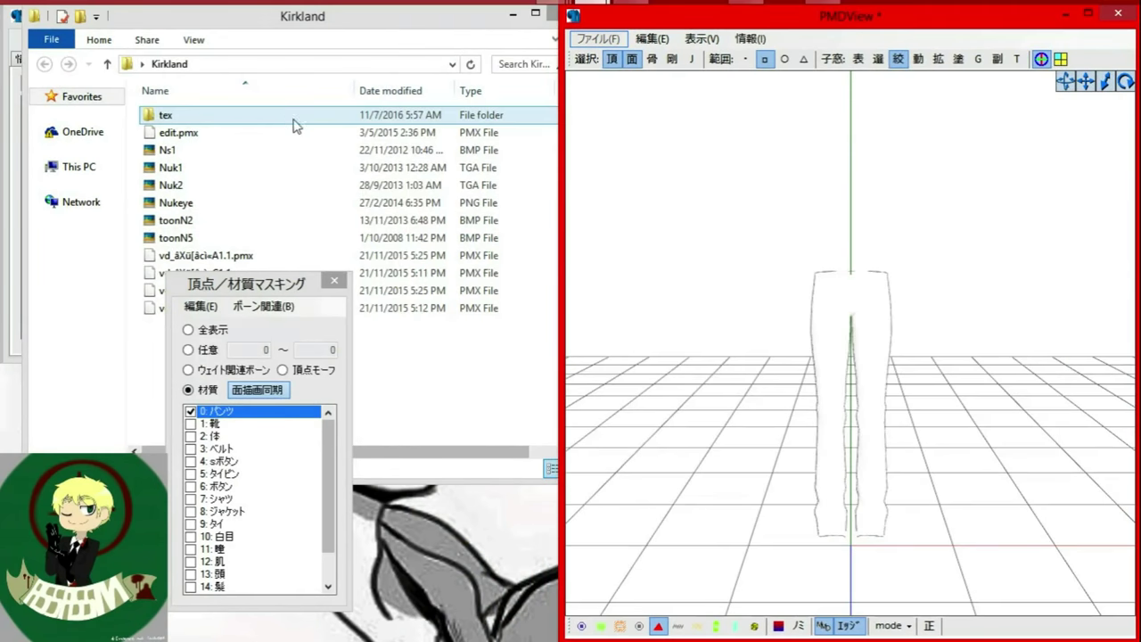
double_click(298, 116)
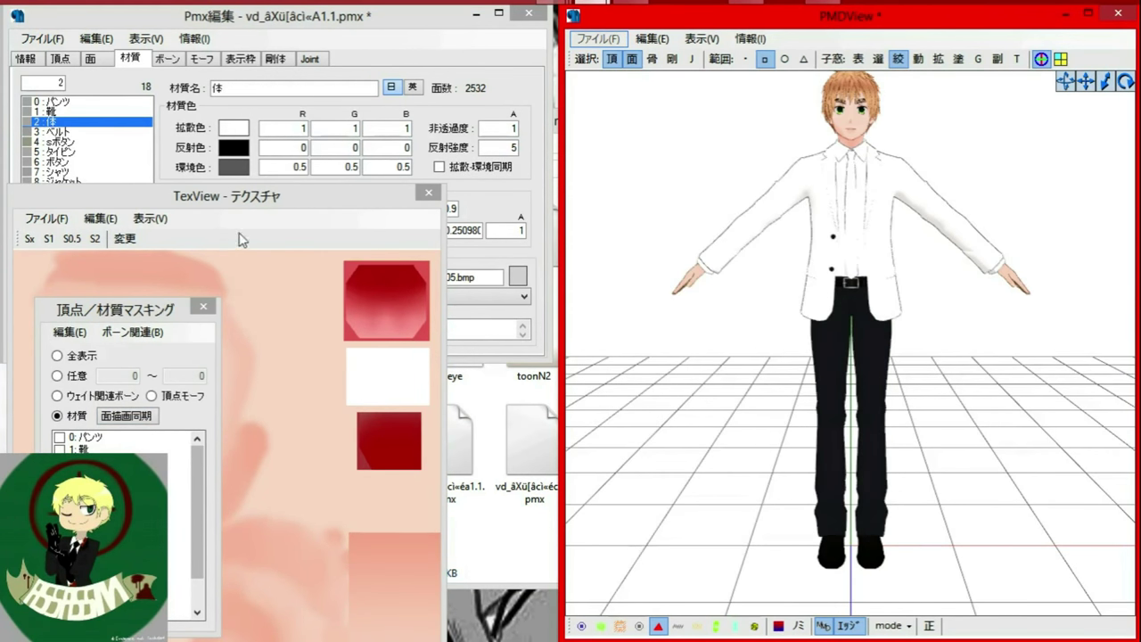
Close the texture view, isolate the 体 material and set its toon texture to toonN5.bmp.
click(428, 192)
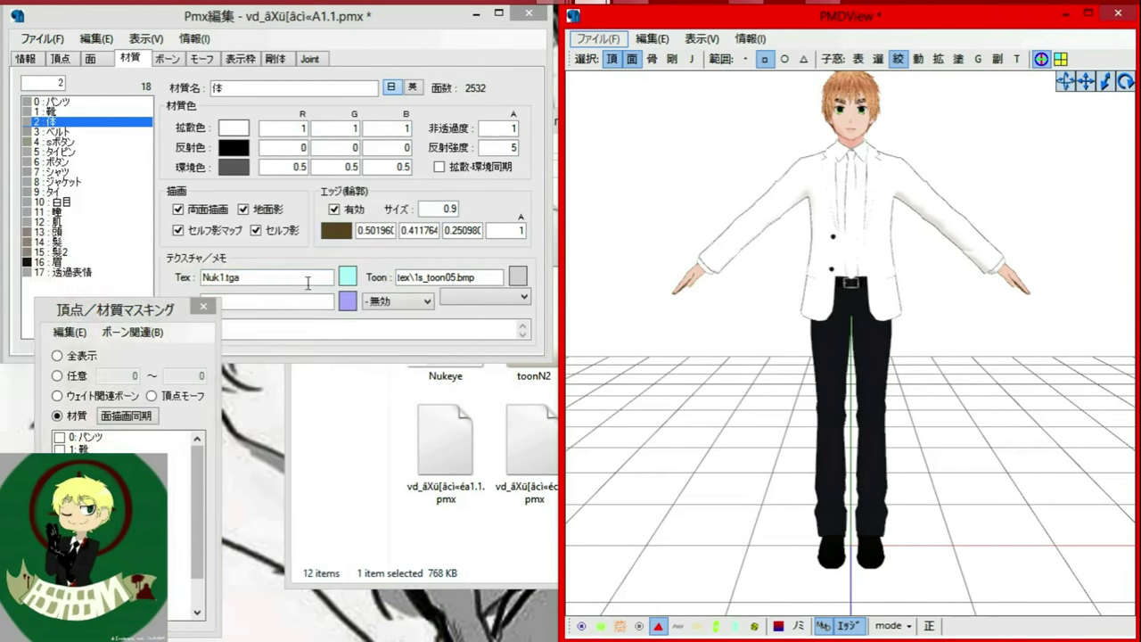
click(126, 415)
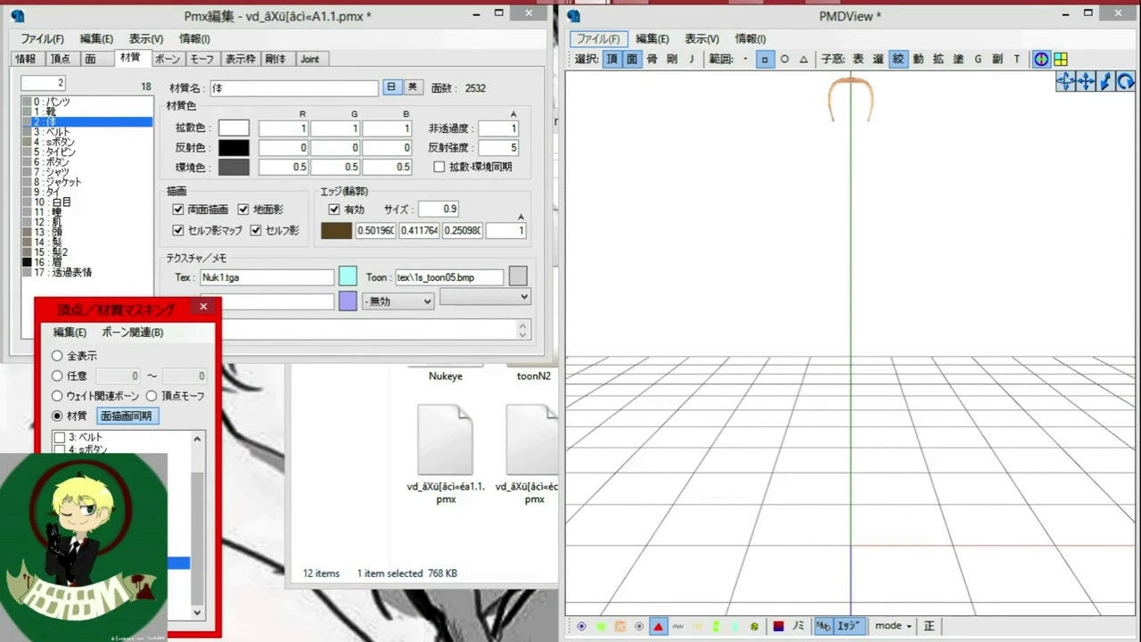
click(49, 221)
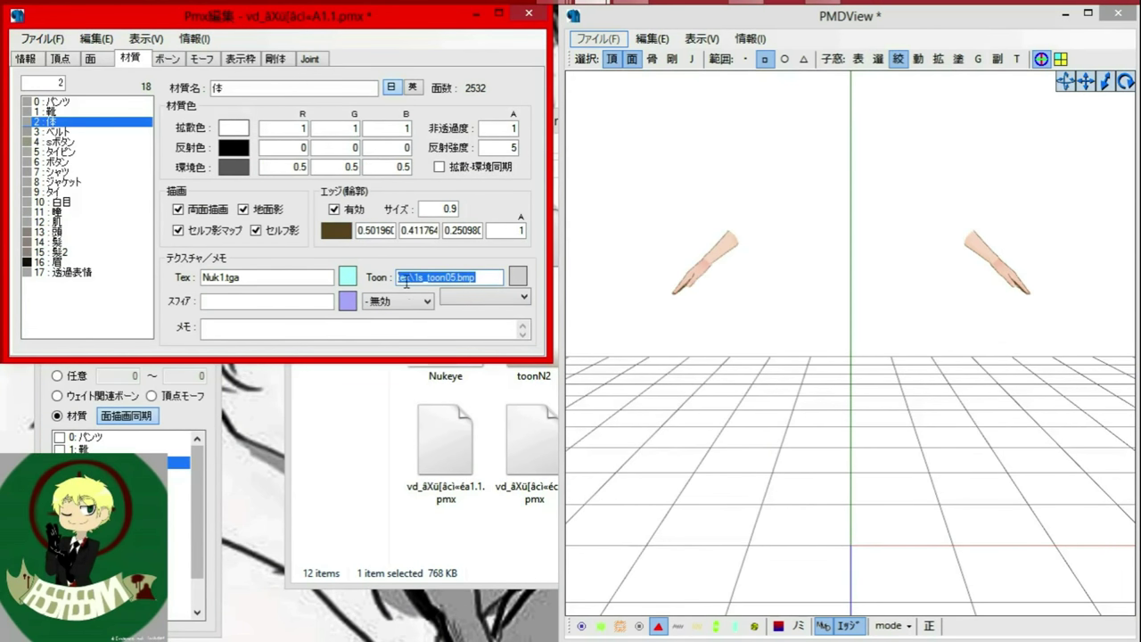
right_click(406, 282)
click(472, 355)
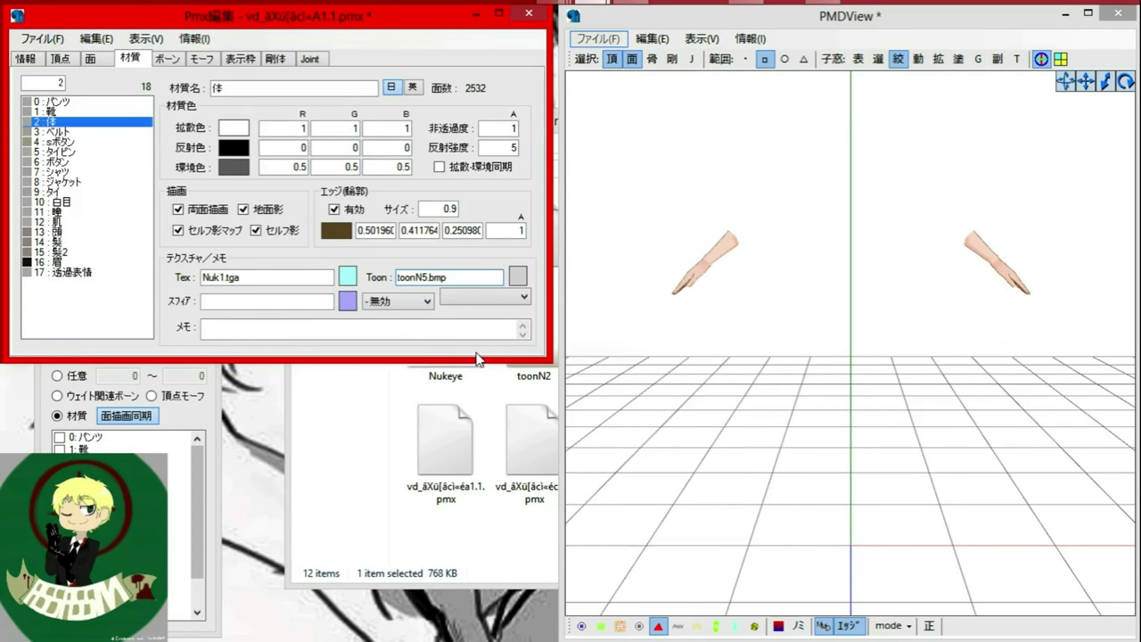
click(711, 375)
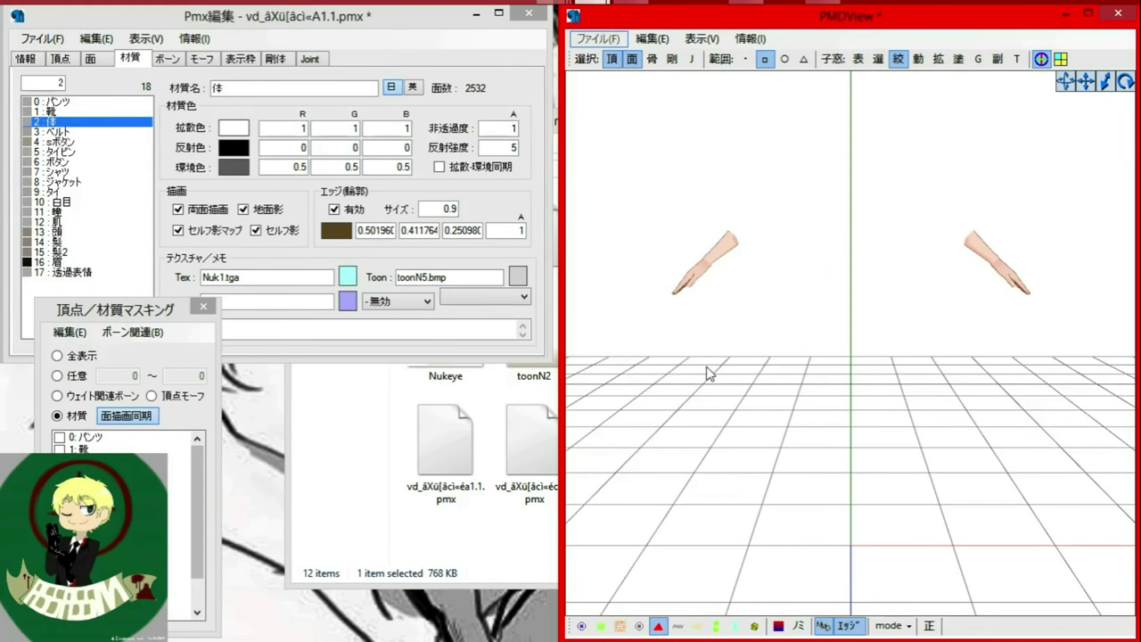
Isolate the sボタン material and assign it the jacket texture âWâââPg from the tex folder.
click(60, 461)
click(59, 474)
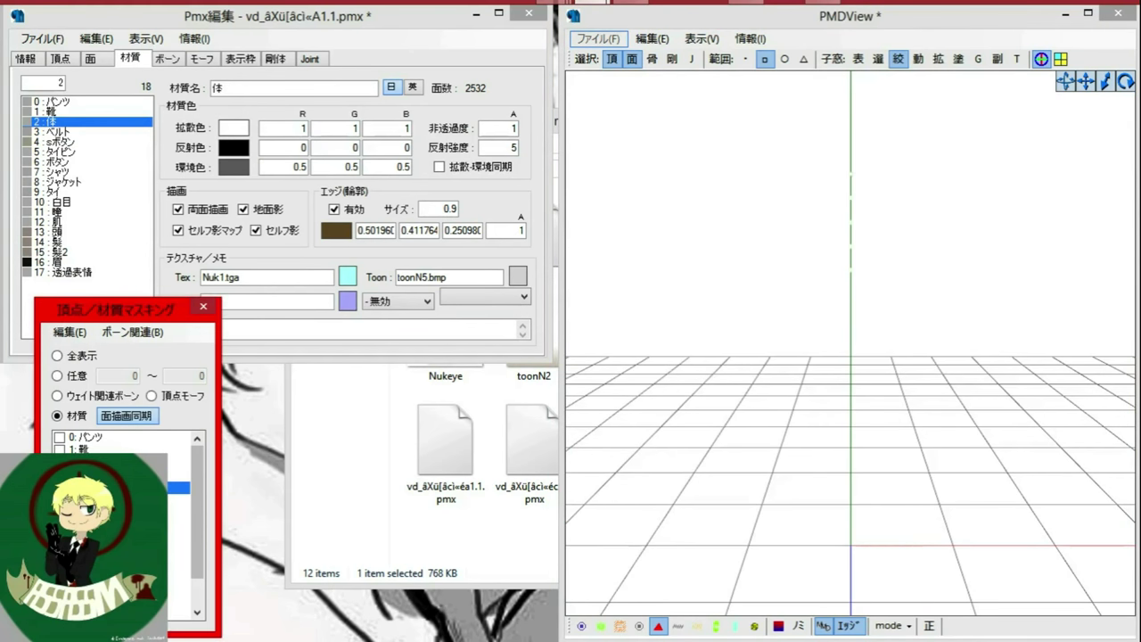
click(61, 142)
click(348, 276)
click(510, 516)
double_click(452, 234)
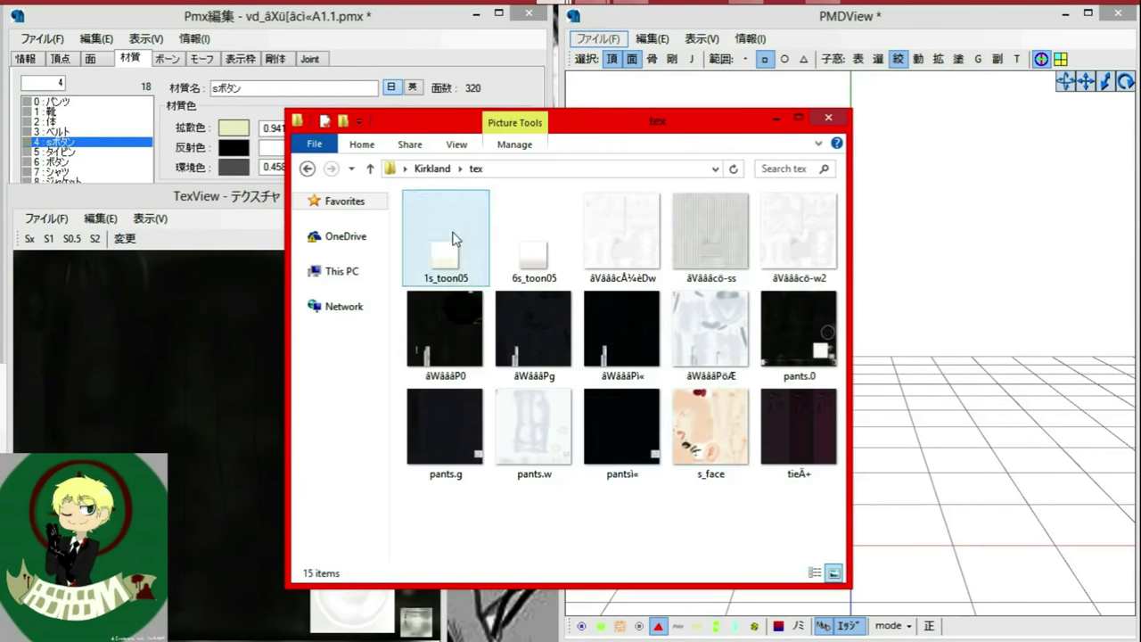
drag(796, 432, 232, 419)
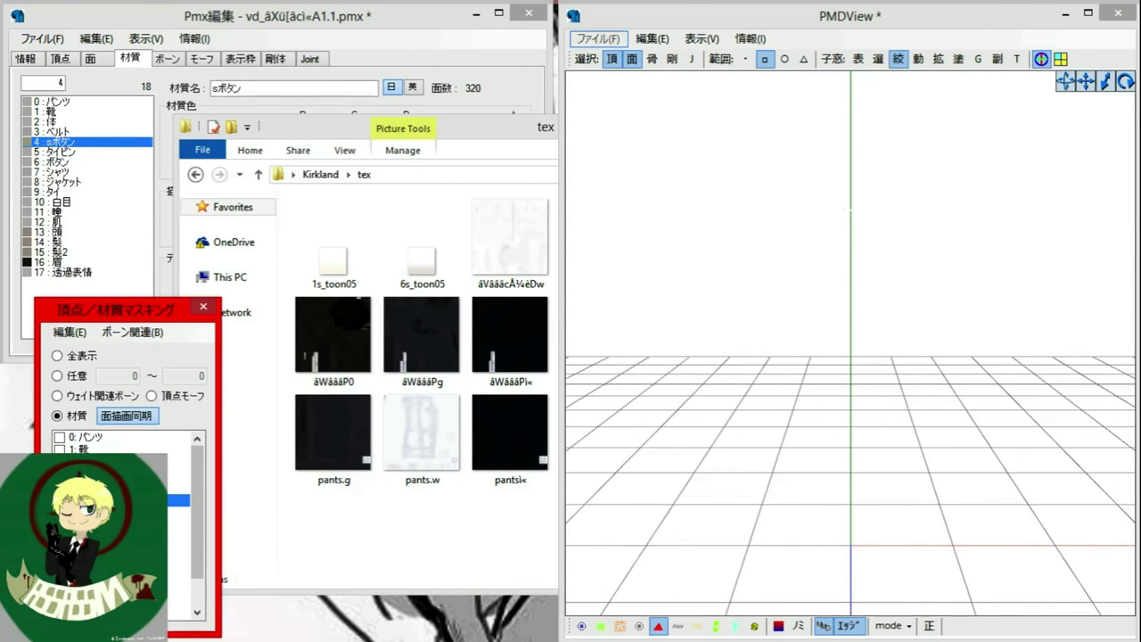
Copy the sボタン material's texture path, tex\âWâââPg.bmp, into the タイピン material's texture.
click(62, 142)
drag(294, 277, 198, 278)
right_click(238, 278)
click(268, 333)
click(63, 152)
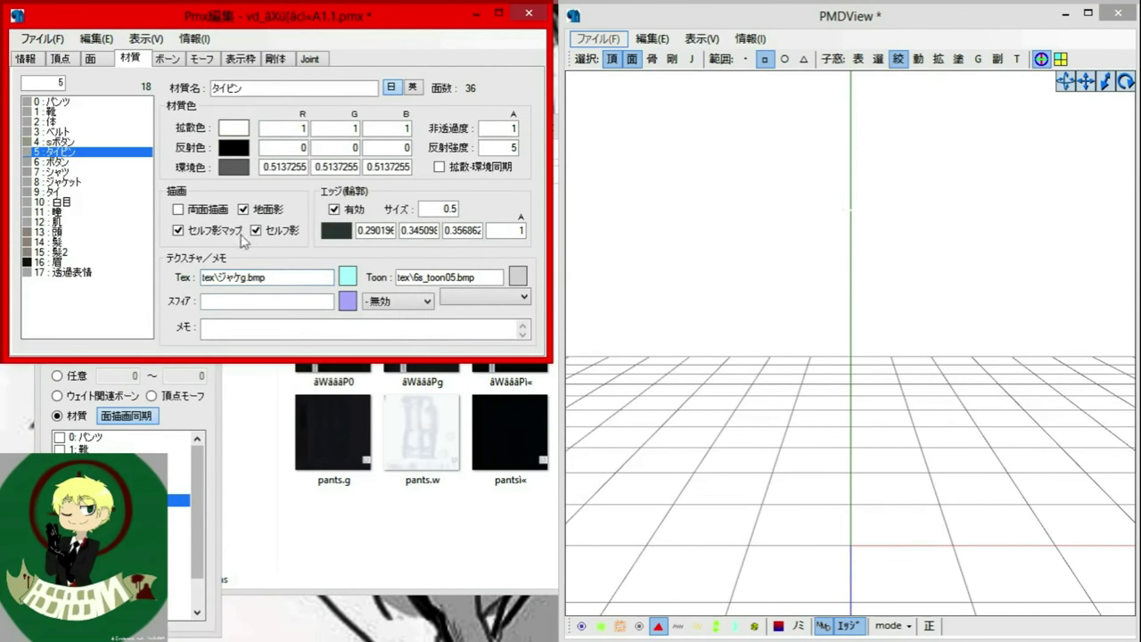
click(796, 408)
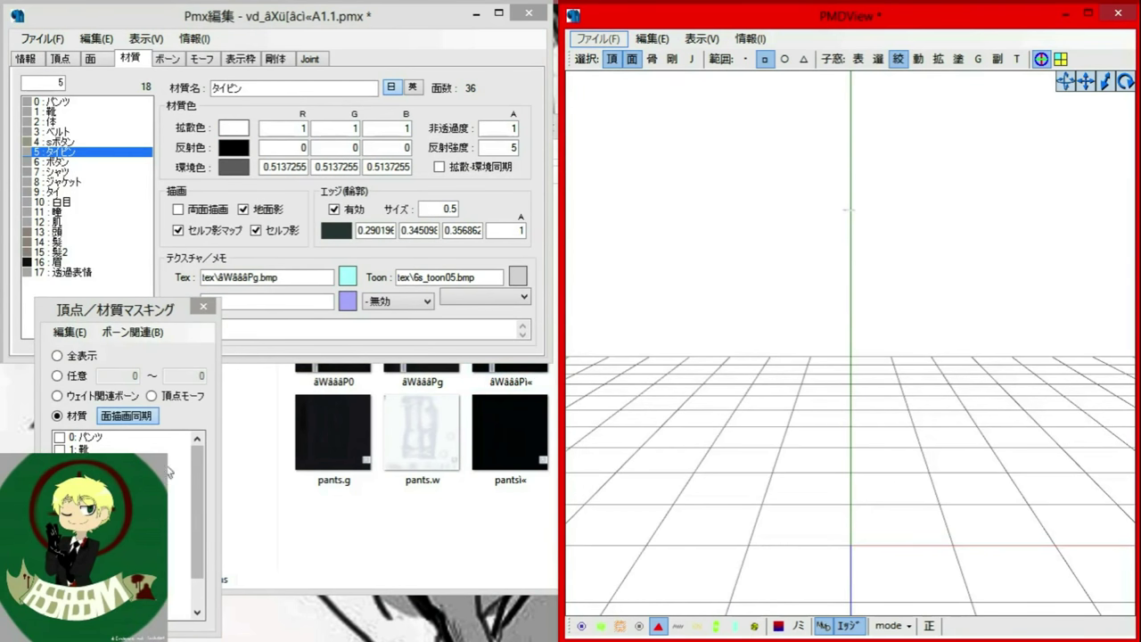
Isolate the シャツ material and apply the striped texture âVâââcö-ss to it.
click(125, 512)
click(58, 172)
click(348, 276)
click(453, 434)
drag(600, 242, 107, 356)
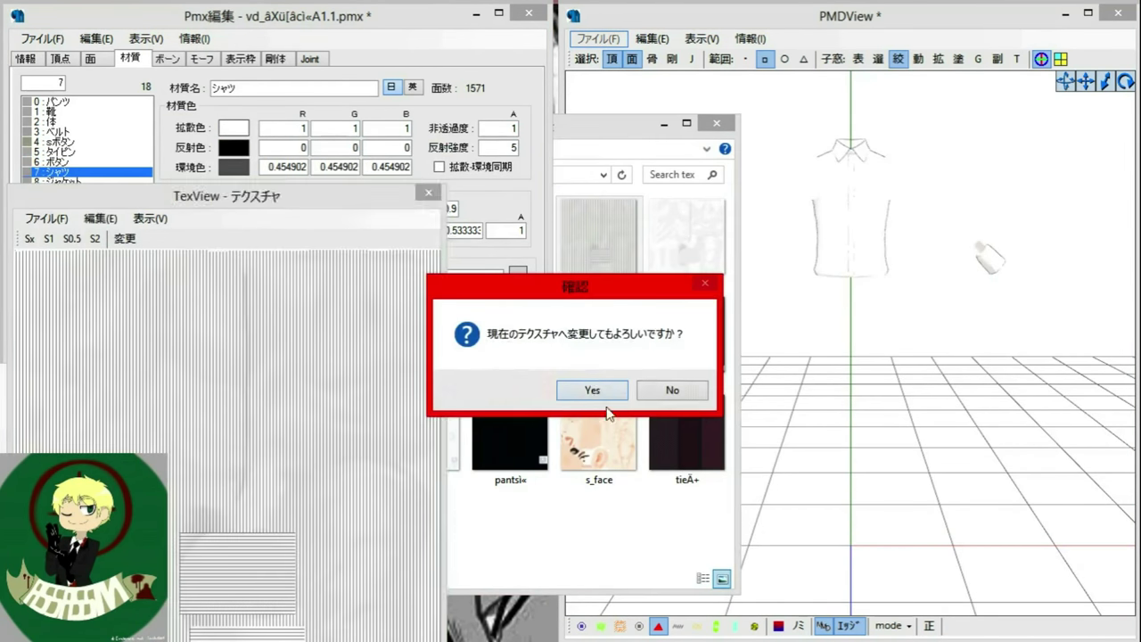
click(595, 390)
Replace the シャツ material's striped texture with âVâââcö-w2 and close the texture view.
click(695, 396)
click(131, 419)
click(524, 540)
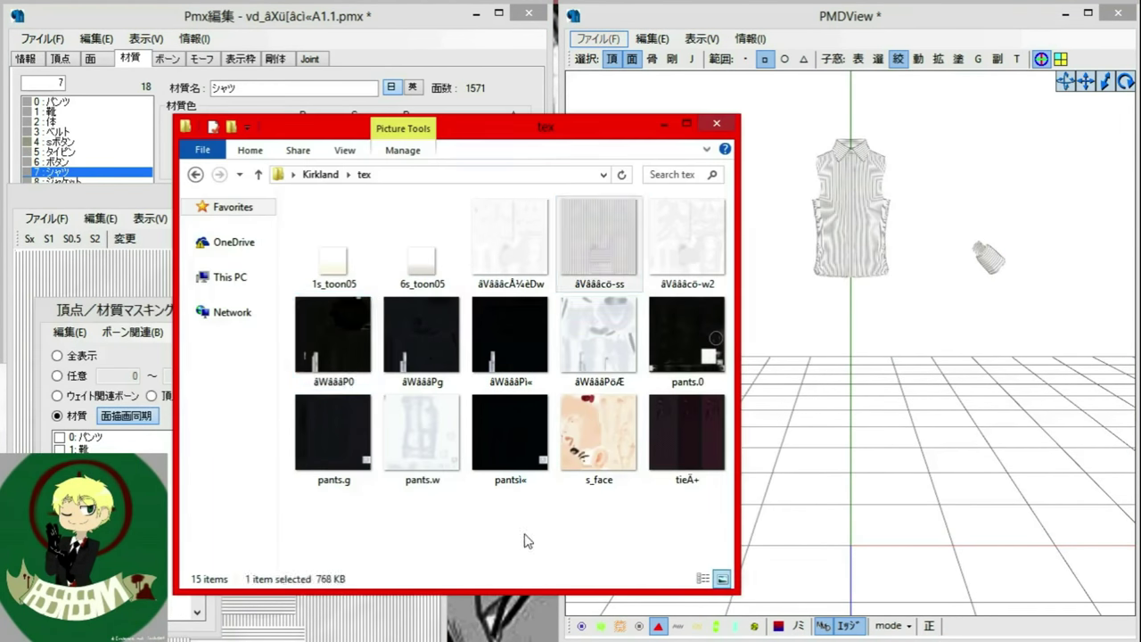
drag(684, 239, 214, 294)
click(581, 393)
click(428, 192)
Isolate the ジャケット material, open its texture view and apply the black texture pants.0.
click(71, 514)
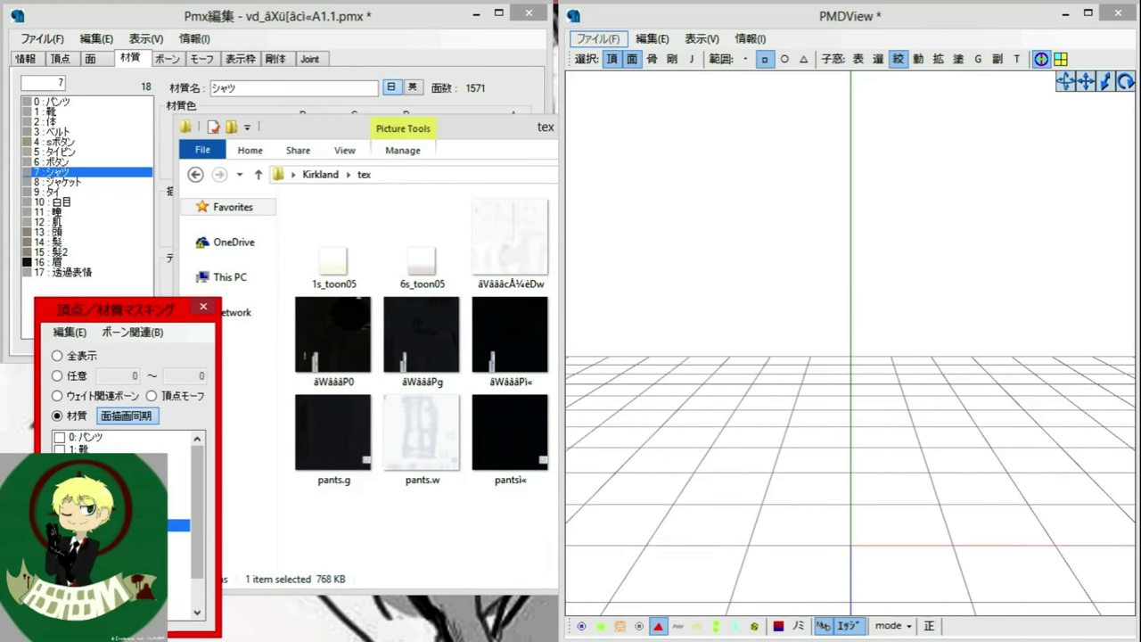
click(71, 525)
click(61, 181)
click(343, 277)
click(473, 512)
drag(64, 398, 64, 398)
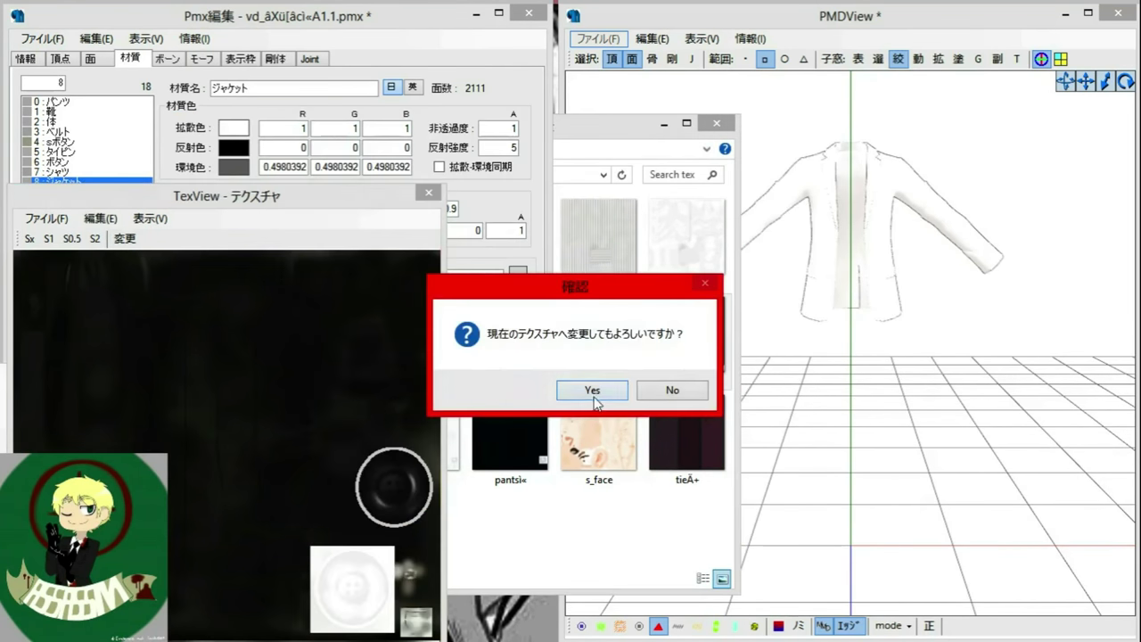
click(592, 390)
Try the textures pantsì« and âWâââPì« on the ジャケット material.
drag(510, 433, 140, 417)
click(583, 392)
drag(510, 343, 152, 372)
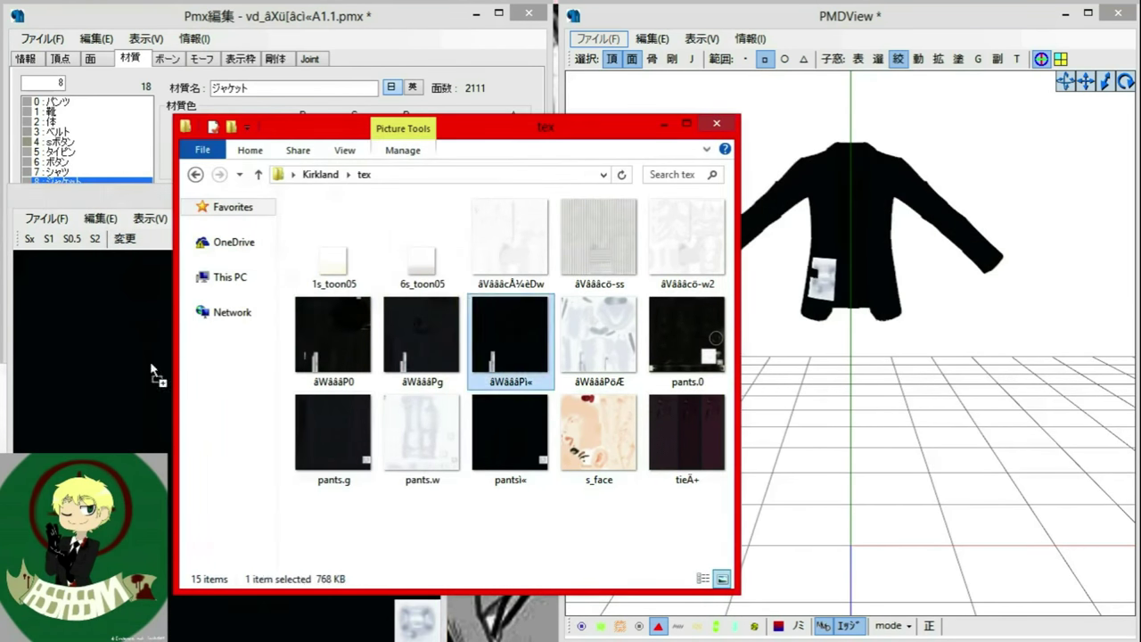
click(125, 238)
click(588, 392)
Apply the texture âWâââPg to the ジャケット material.
click(539, 512)
drag(418, 337, 89, 392)
click(124, 239)
click(589, 391)
click(816, 439)
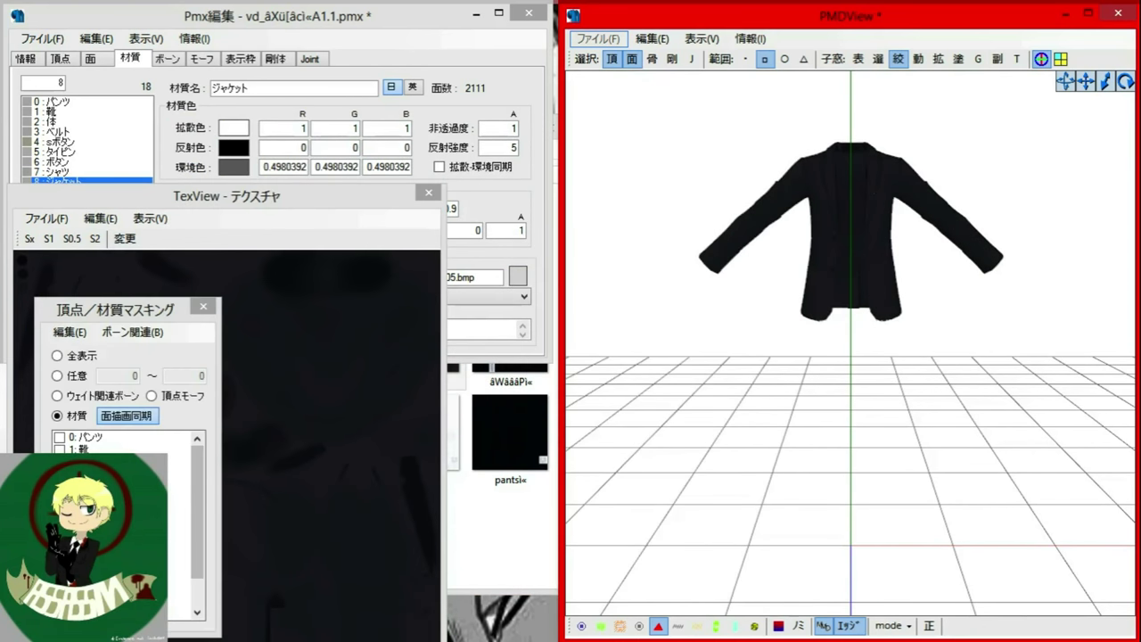
Isolate the タイ material and set its texture to the copied path tex\âWâââPg.bmp.
click(66, 538)
click(66, 550)
click(428, 192)
click(301, 280)
click(40, 192)
right_click(234, 278)
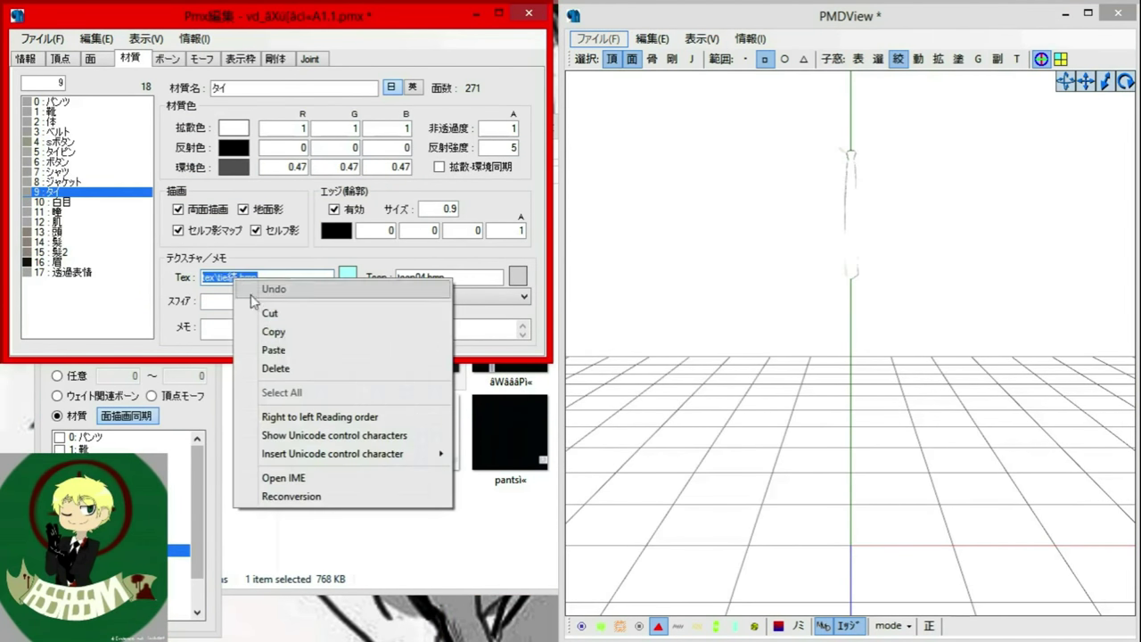
click(273, 349)
Show the whole model again from the front and switch it to a grey shaded wireframe display.
click(66, 563)
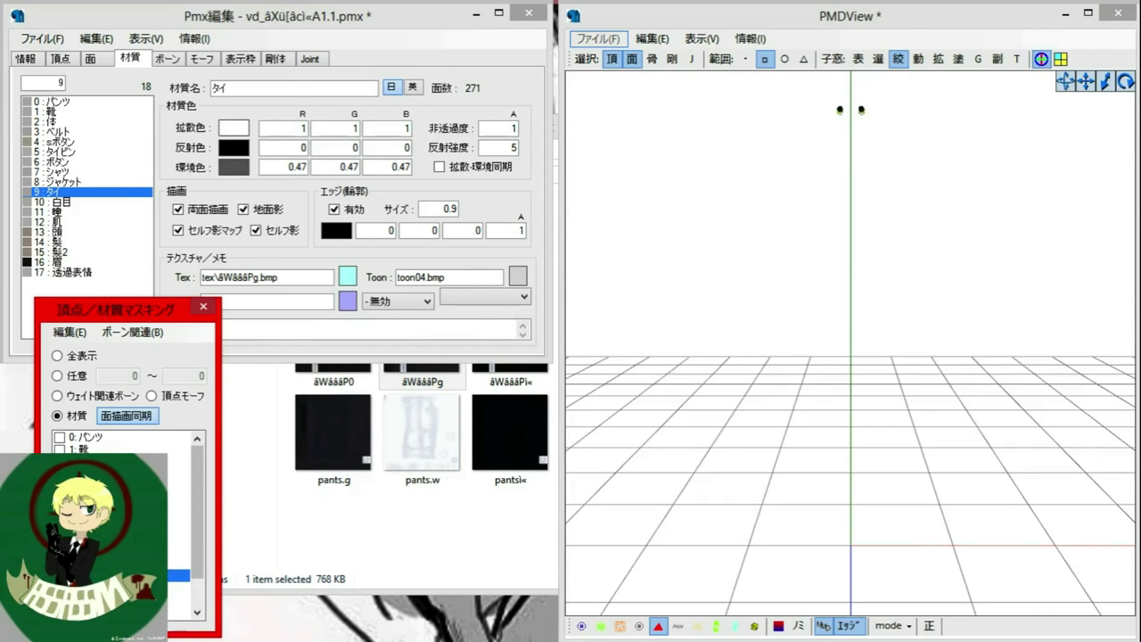
click(136, 422)
right_drag(740, 401, 971, 446)
click(929, 626)
click(882, 628)
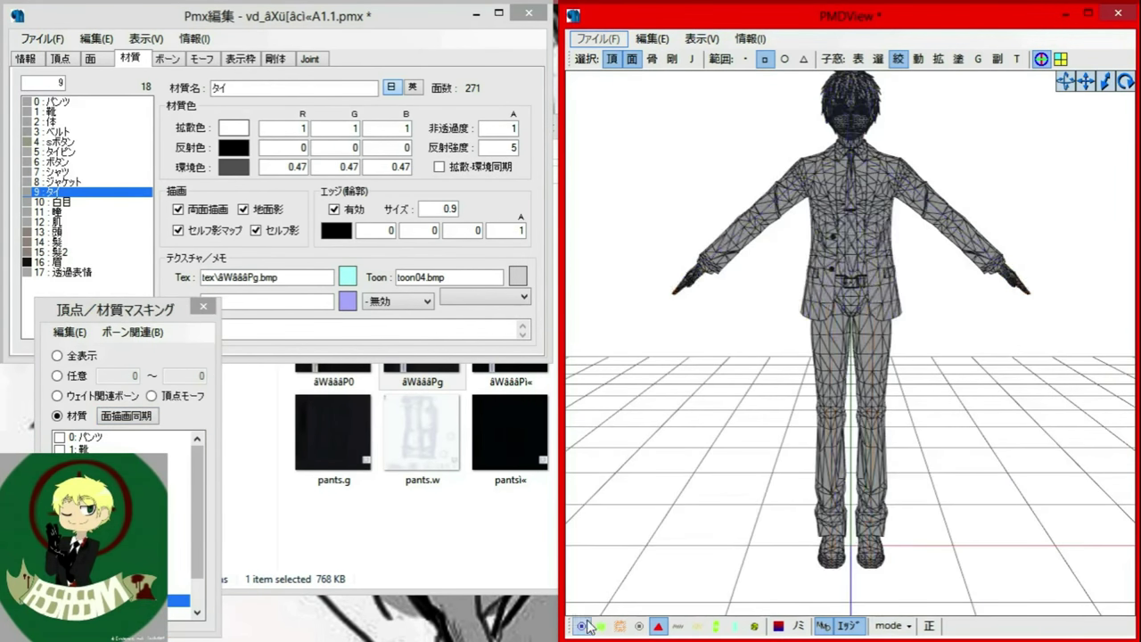
Display the bones, limit selection to bones and select the neck bone 首.
click(583, 626)
scroll(706, 454, up, 8)
drag(1085, 82, 1049, 133)
right_drag(1049, 133, 862, 339)
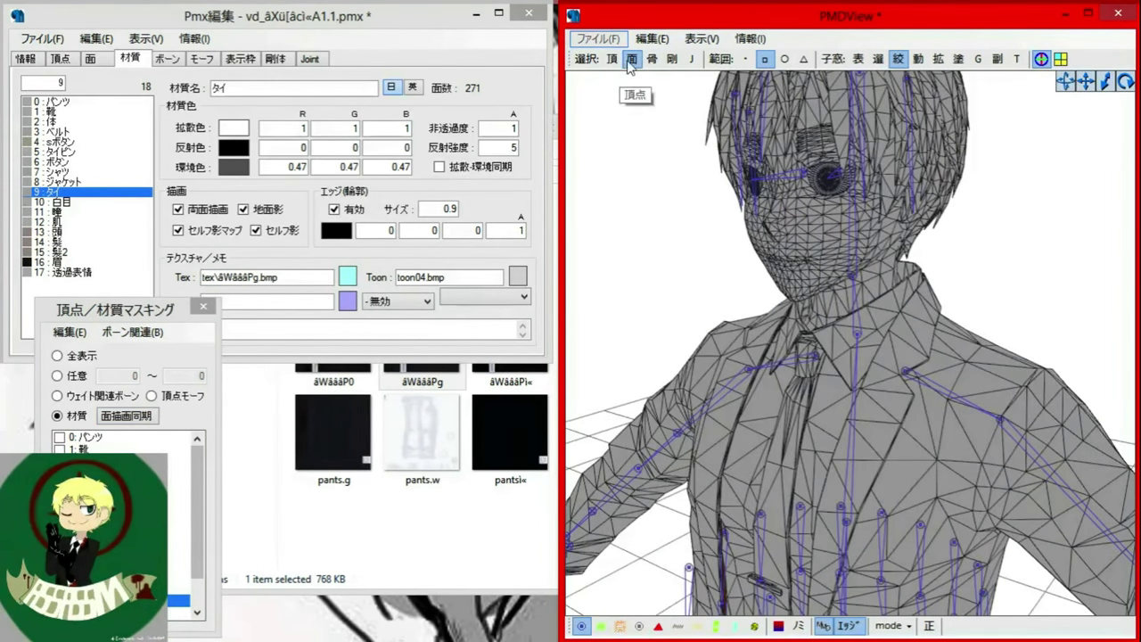
click(652, 61)
click(857, 334)
right_drag(821, 394, 851, 390)
Start weight painting for the 首 bone and switch the painting mode to the >>> gradient.
click(958, 61)
click(148, 152)
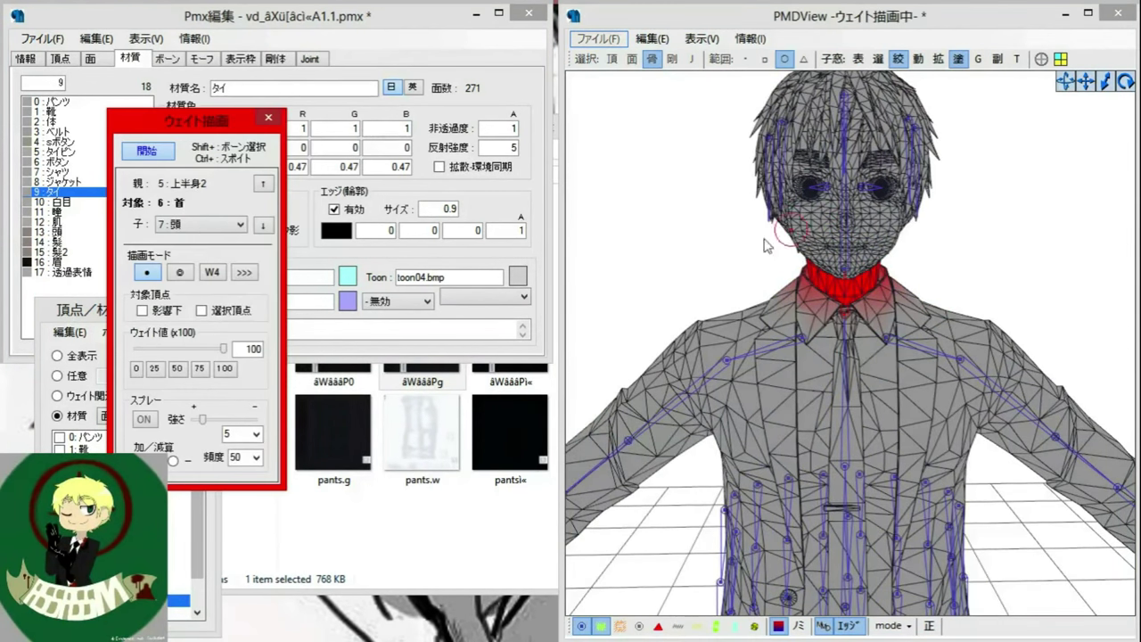
click(244, 272)
click(824, 312)
right_drag(829, 309, 898, 311)
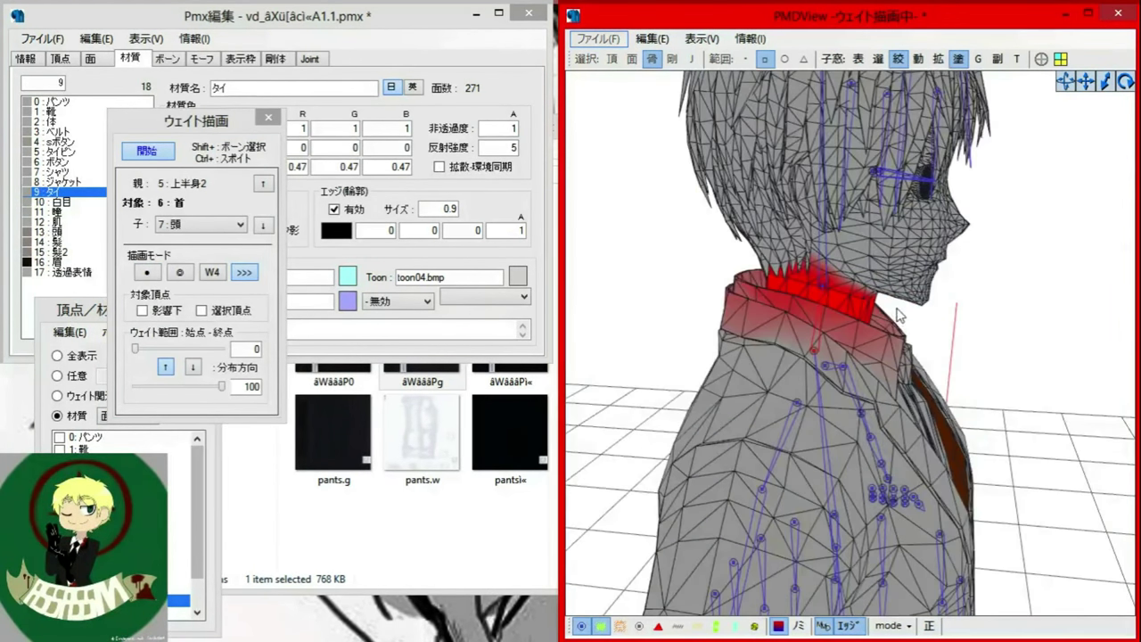
Restrict the vertex mask to the シャツ material while keeping the faces of the whole model visible.
click(102, 417)
click(60, 599)
click(60, 600)
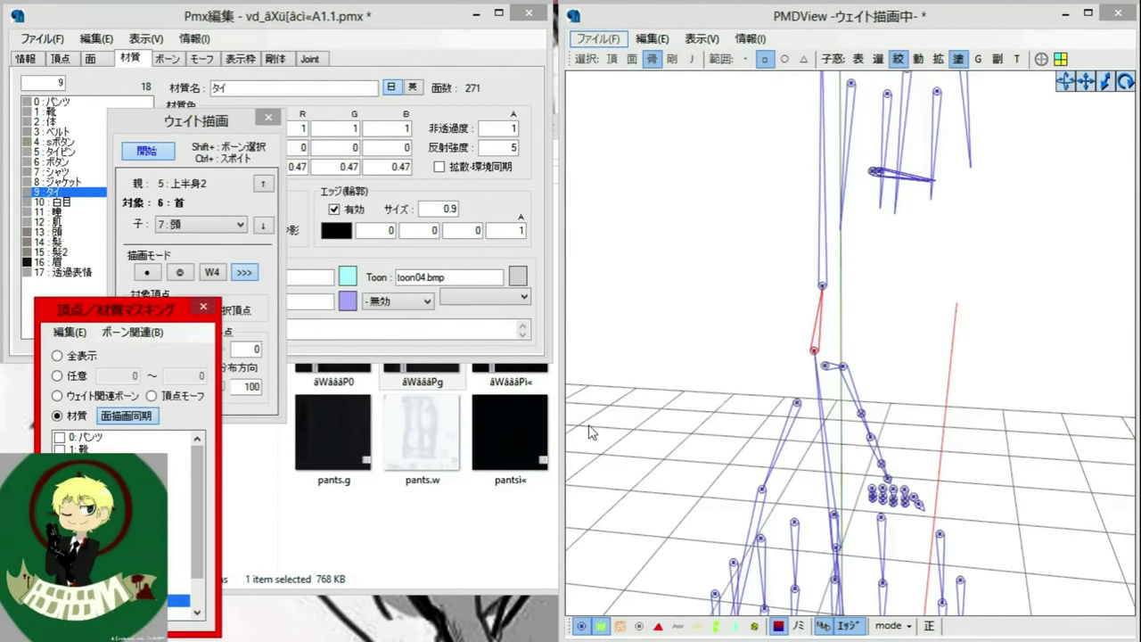
click(588, 427)
drag(199, 534, 200, 563)
click(61, 562)
click(61, 562)
click(96, 437)
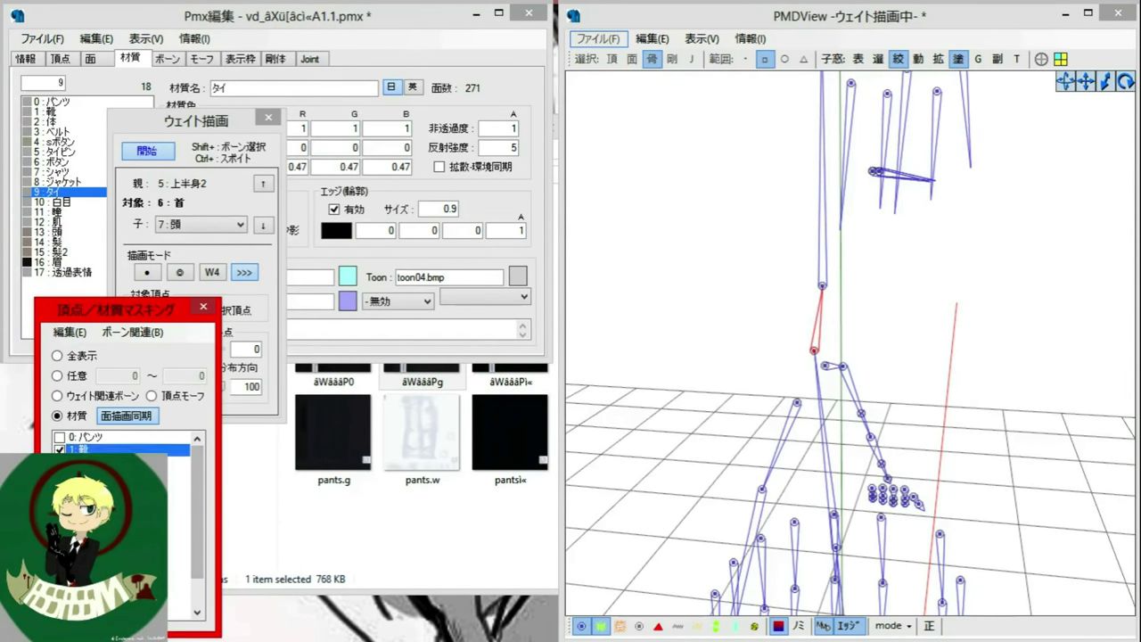
click(61, 524)
click(128, 415)
Return to a frontal view of the collar and open the model in VMDView for a preview.
click(861, 368)
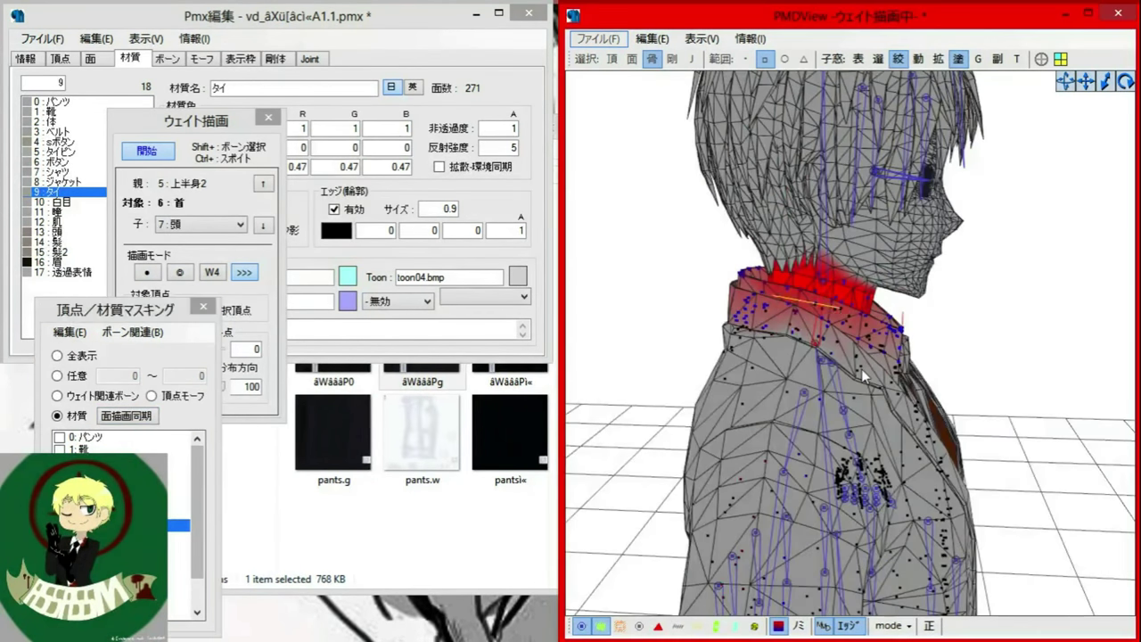
right_drag(861, 368, 840, 278)
click(750, 39)
click(774, 93)
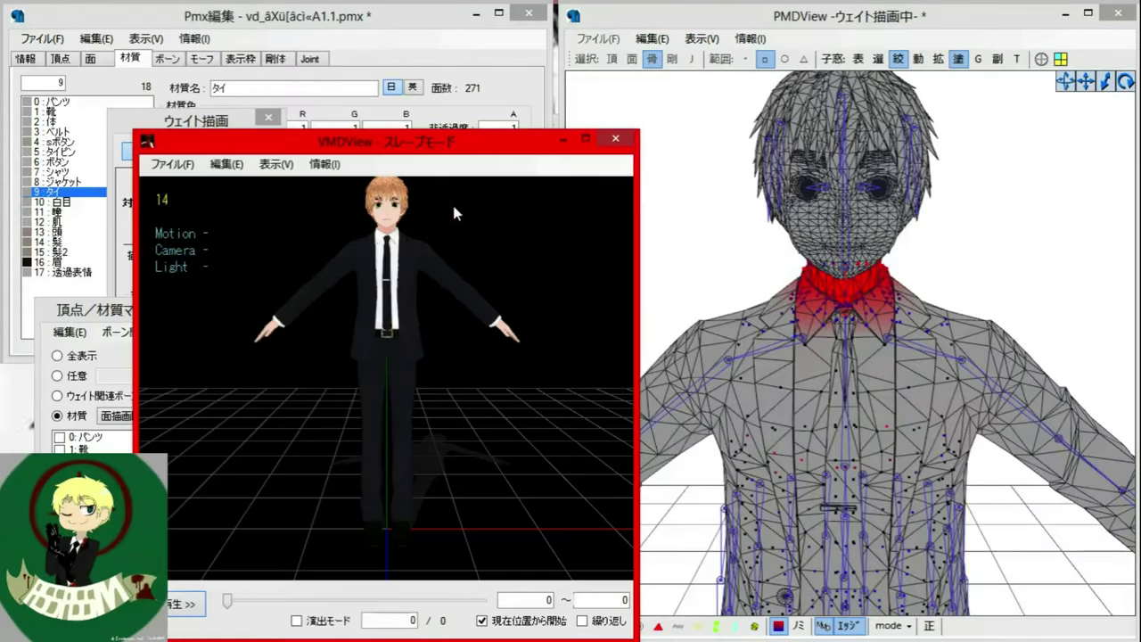
Switch to File Explorer and browse to the VMD_Camera_Motion folder inside MIKUMIKUDANCE.
double_click(464, 142)
double_click(531, 10)
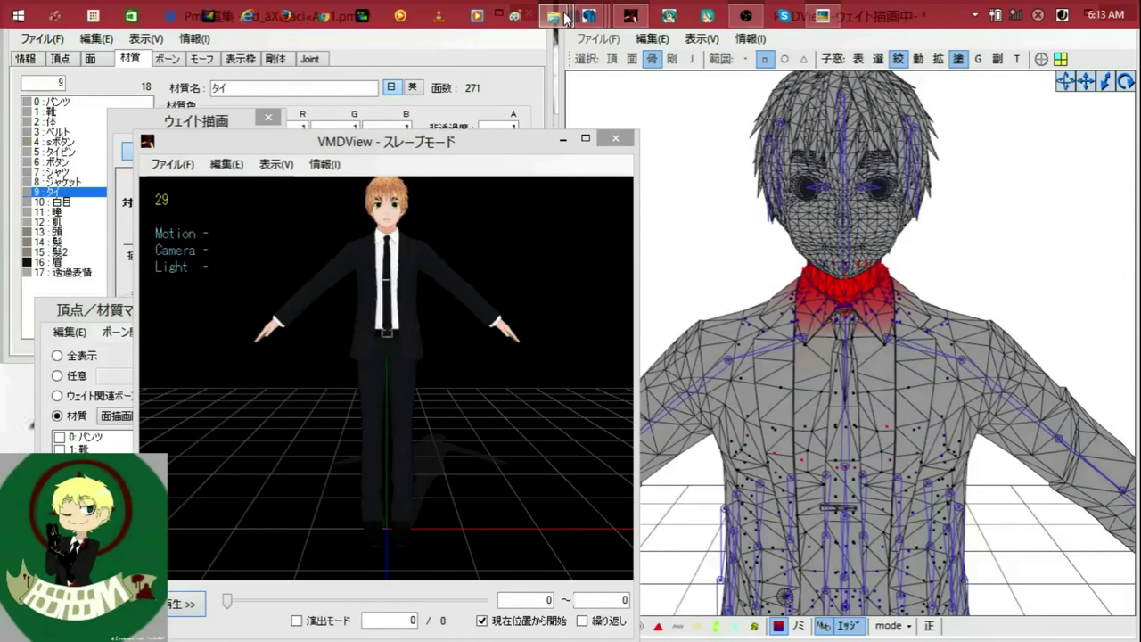
click(565, 18)
drag(387, 174, 699, 121)
click(472, 172)
click(472, 173)
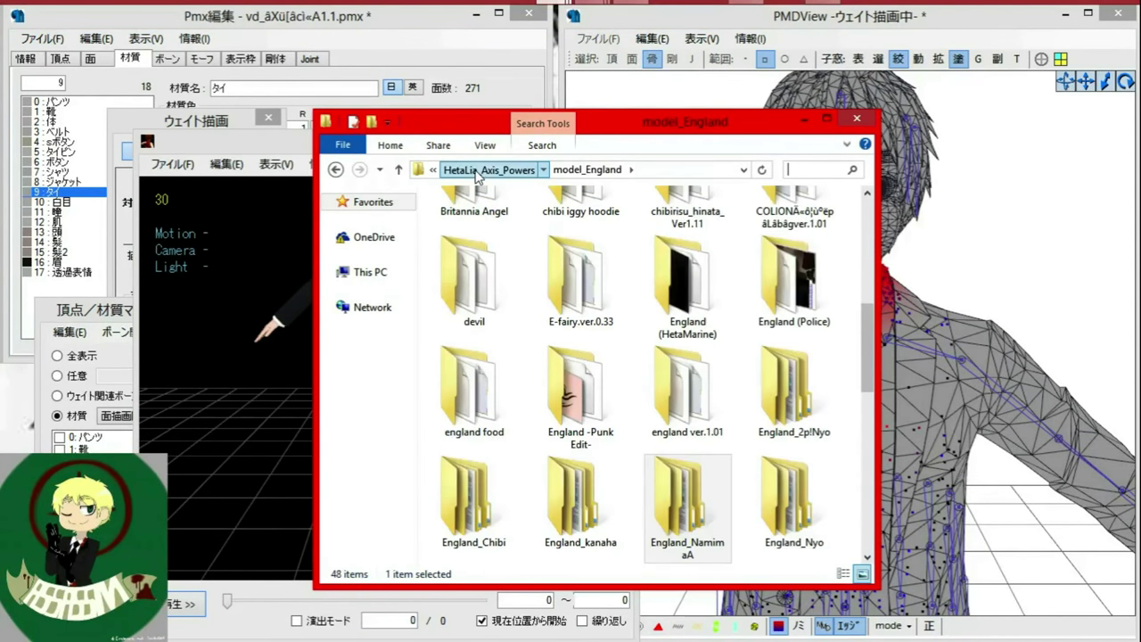
click(477, 174)
click(472, 169)
click(472, 169)
scroll(793, 392, down, 1)
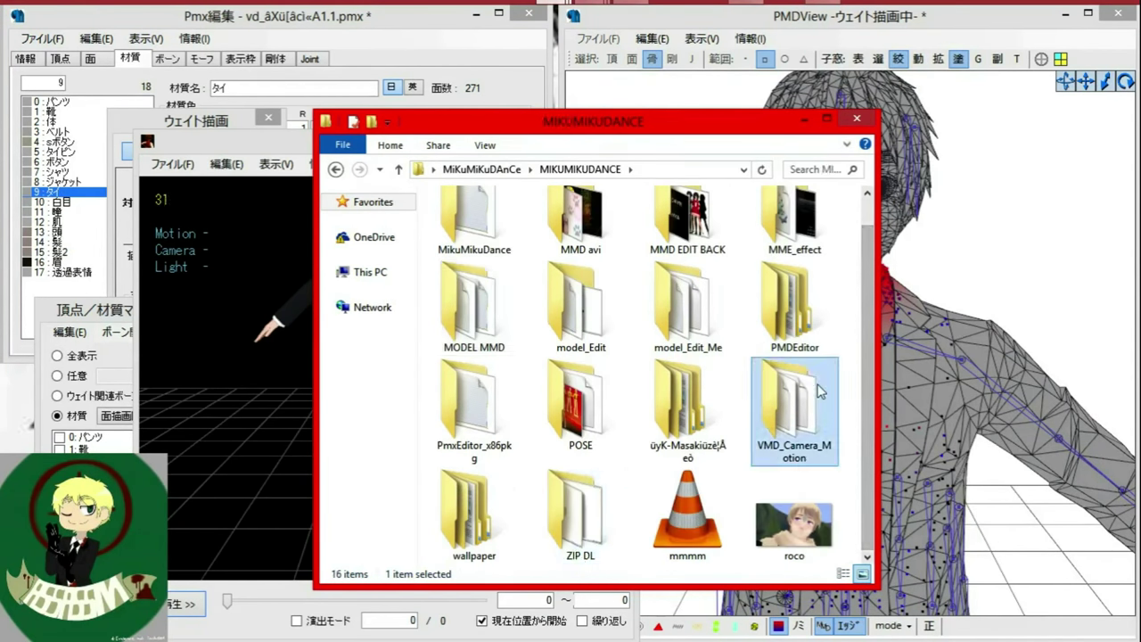
double_click(791, 385)
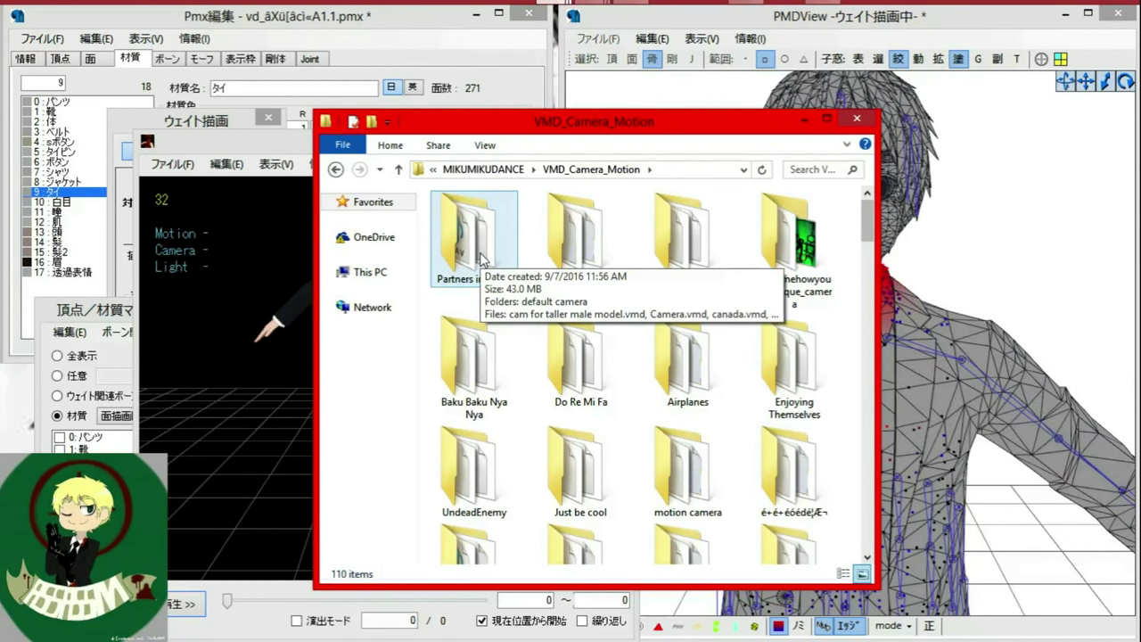
Open the Airplanes folder and load its Motion.vmd and Camera.vmd files into the maximized VMDView preview.
click(868, 556)
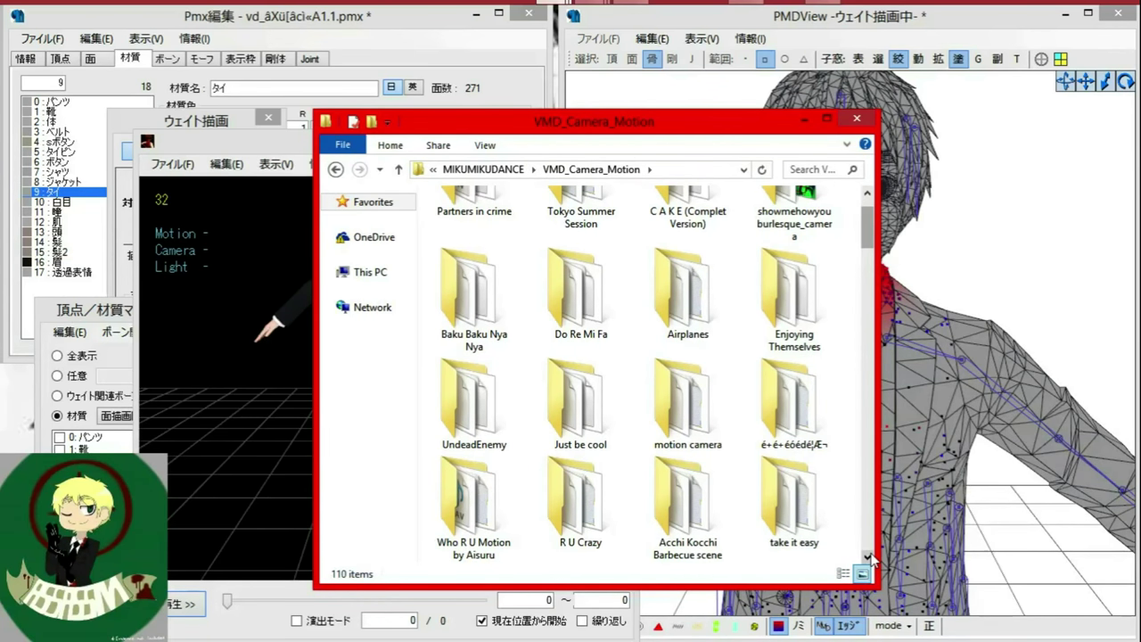
double_click(686, 294)
drag(427, 230, 439, 260)
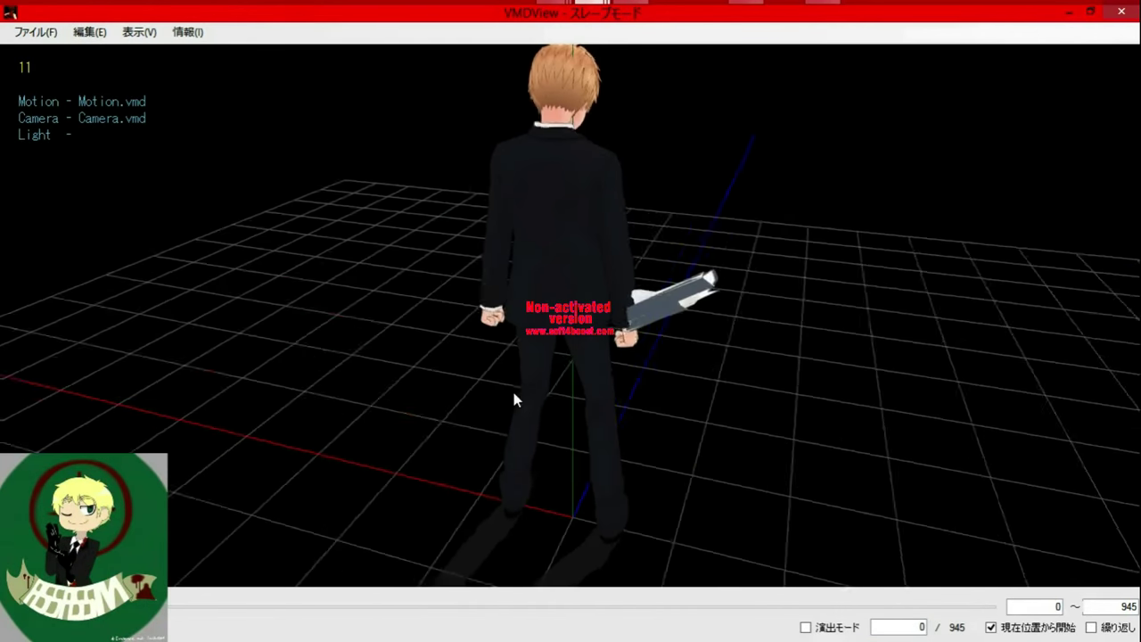
Show the rigid bodies and joints in the preview and examine the posed model from the back and front.
right_drag(589, 384, 535, 379)
click(142, 34)
click(191, 341)
right_drag(191, 342, 129, 45)
click(132, 36)
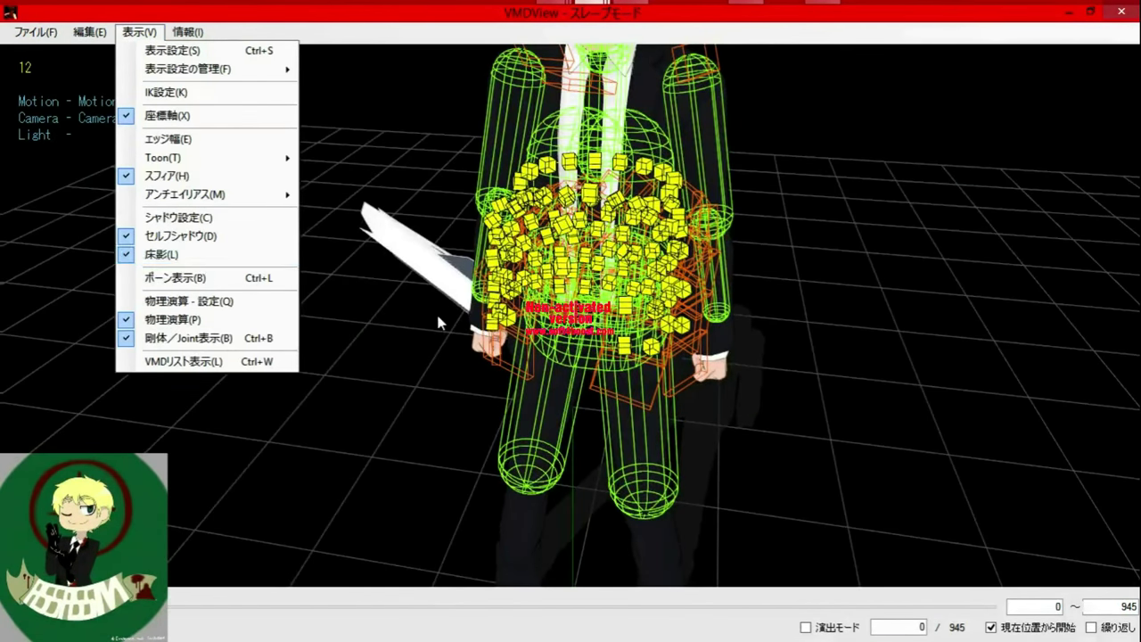
right_drag(436, 312, 495, 266)
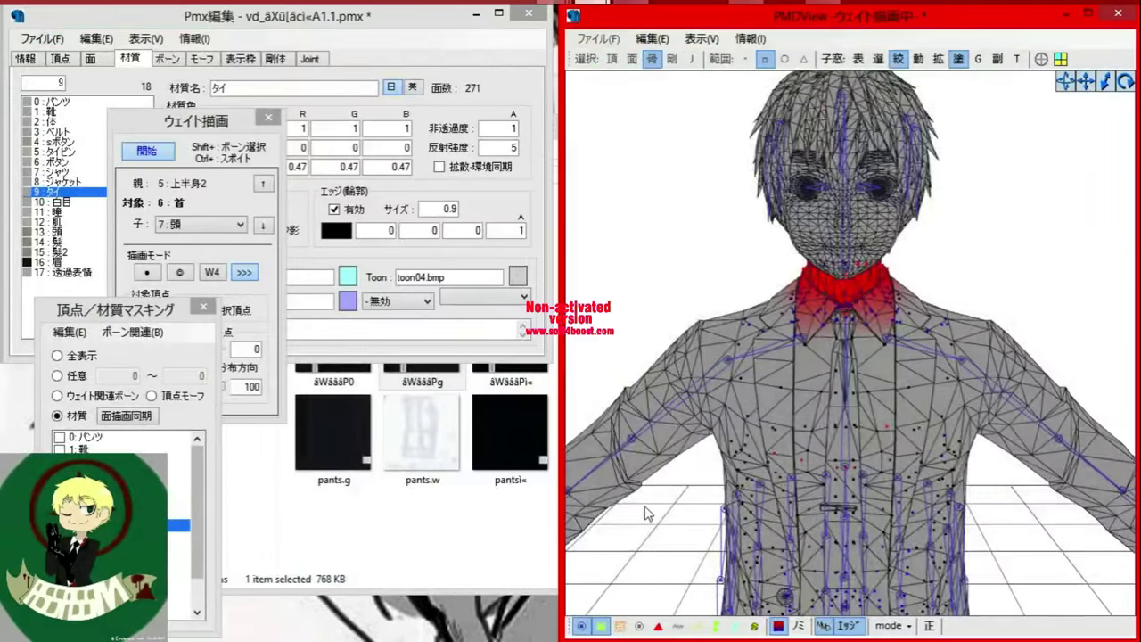
Return to the PMDView window, hide the bones and frame the model's upper body.
scroll(645, 508, down, 5)
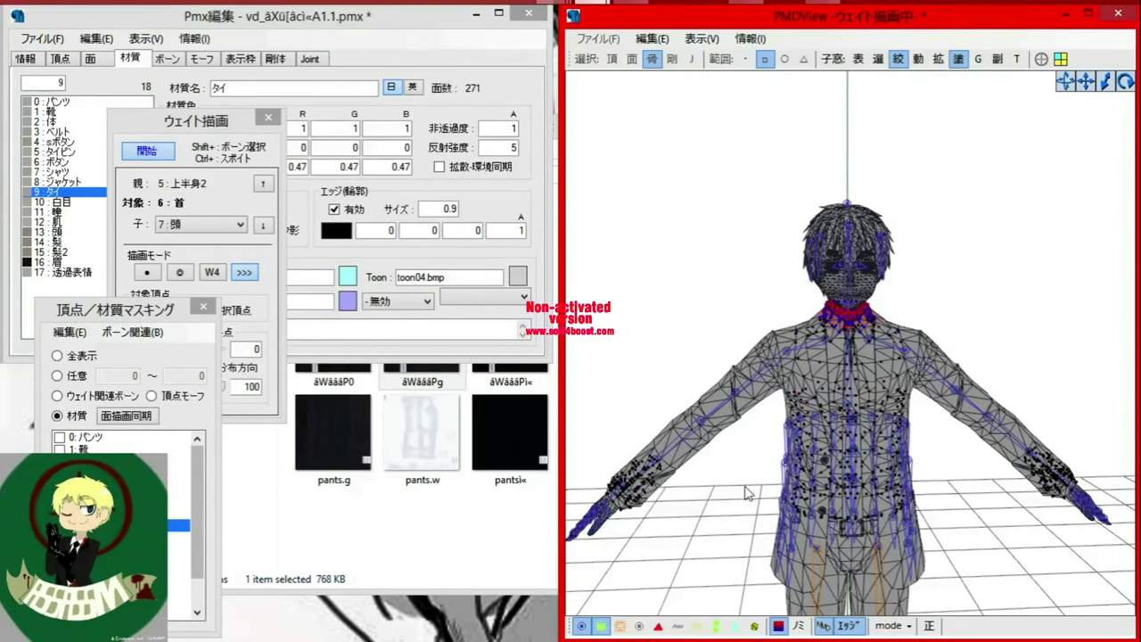
scroll(746, 490, down, 2)
click(582, 625)
scroll(802, 464, up, 3)
right_drag(802, 464, 847, 411)
Reopen the model in VMDView, load the Airplanes Motion.vmd and Camera.vmd again, and turn on 演出モード for playback.
click(750, 38)
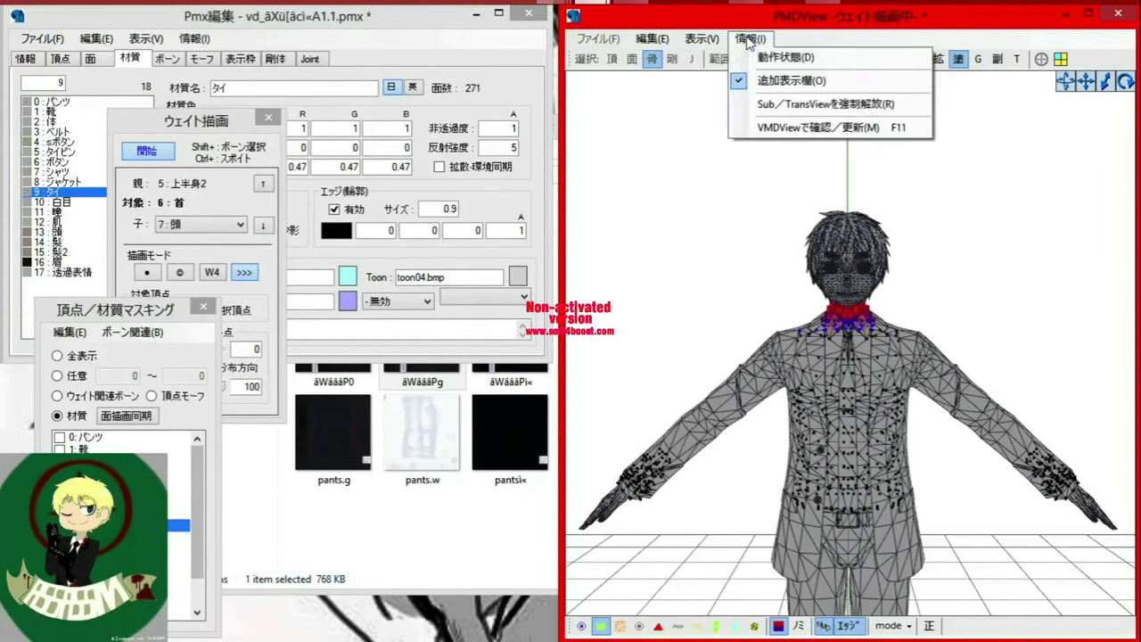
click(763, 122)
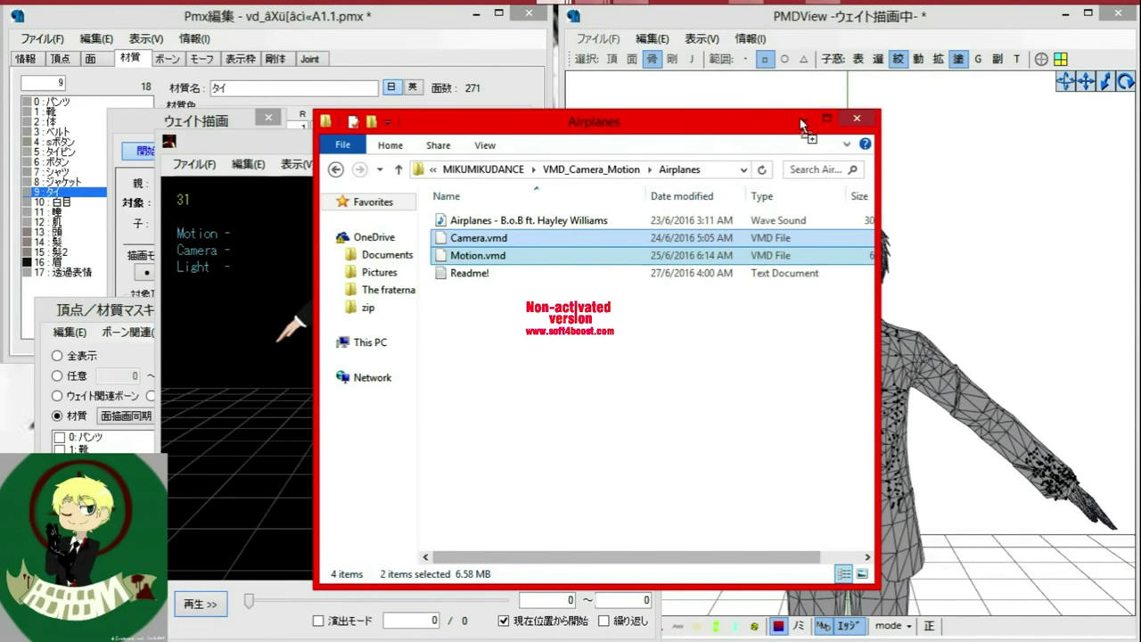
click(801, 120)
click(607, 139)
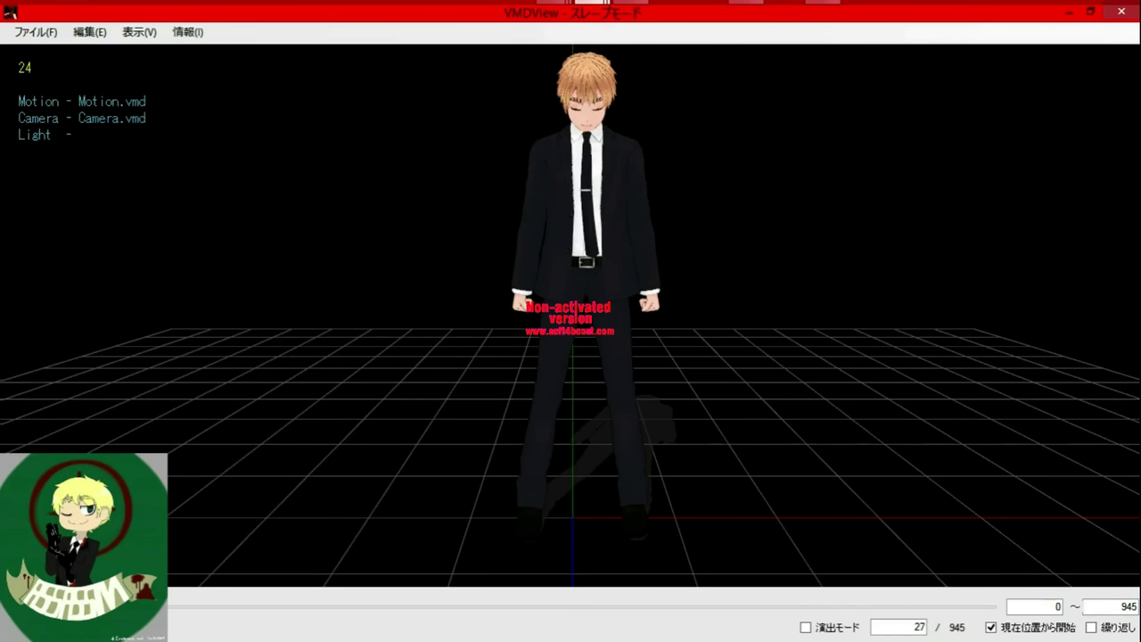
click(806, 627)
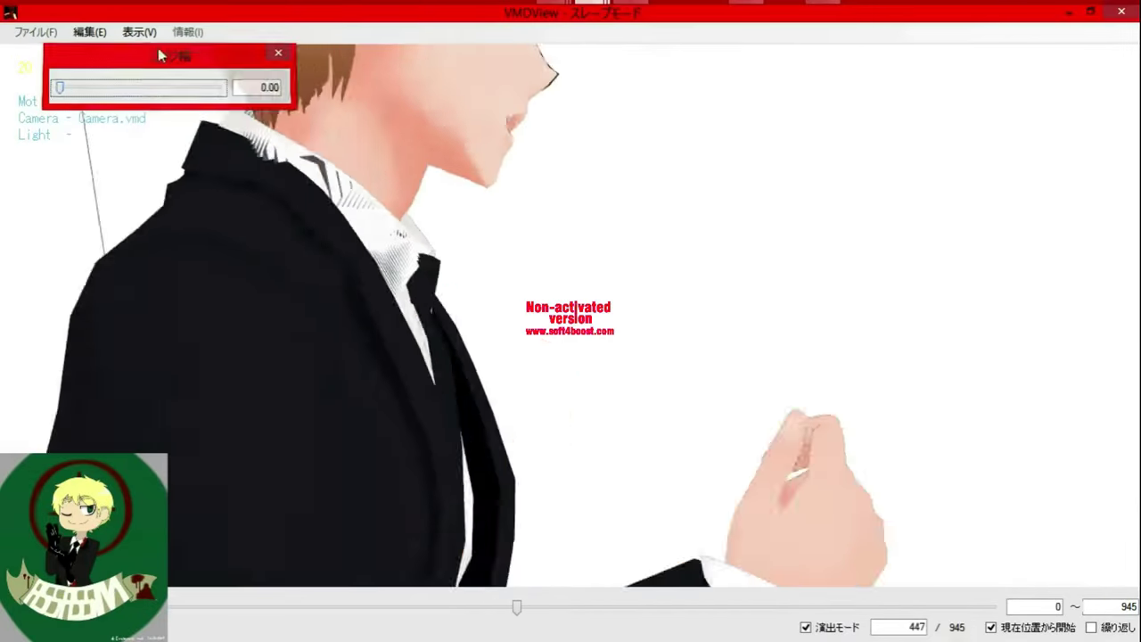
Review the edge width and shadow settings while watching the collar and neck during playback, and end the preview.
click(280, 51)
click(139, 31)
click(178, 219)
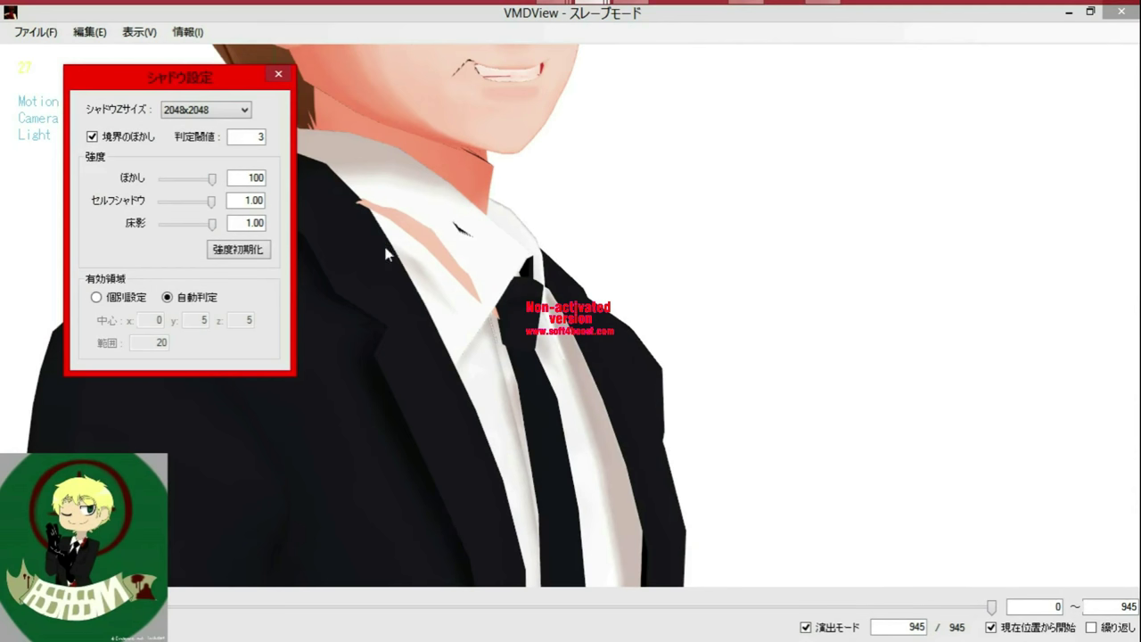
key(Escape)
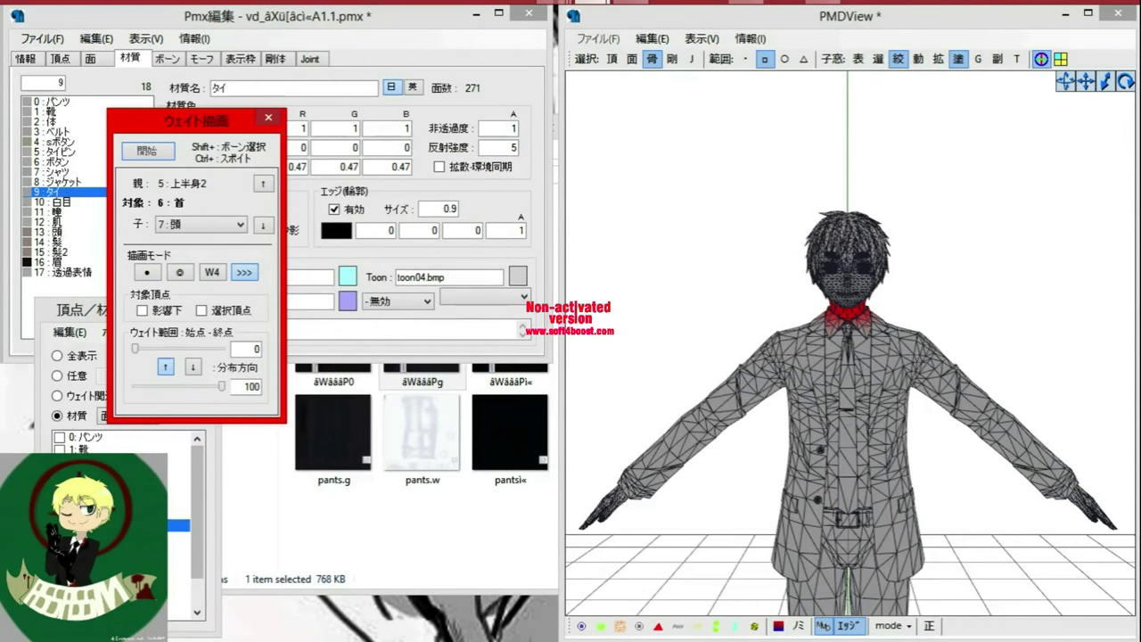
Isolate the faces of the masked materials briefly, then restore the whole model and inspect the collar closely.
click(75, 311)
click(127, 416)
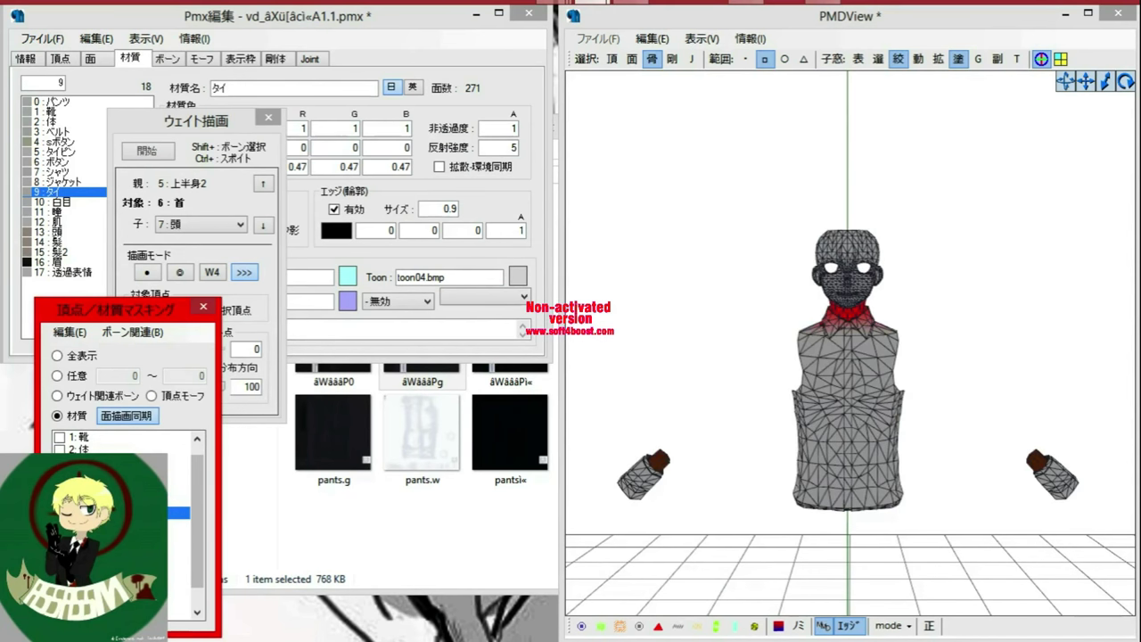
click(132, 416)
click(716, 475)
scroll(721, 482, up, 10)
scroll(721, 482, down, 3)
Restart weight painting for the 首 bone and apply the gradient from the neck down over the tie knot.
click(148, 151)
click(581, 627)
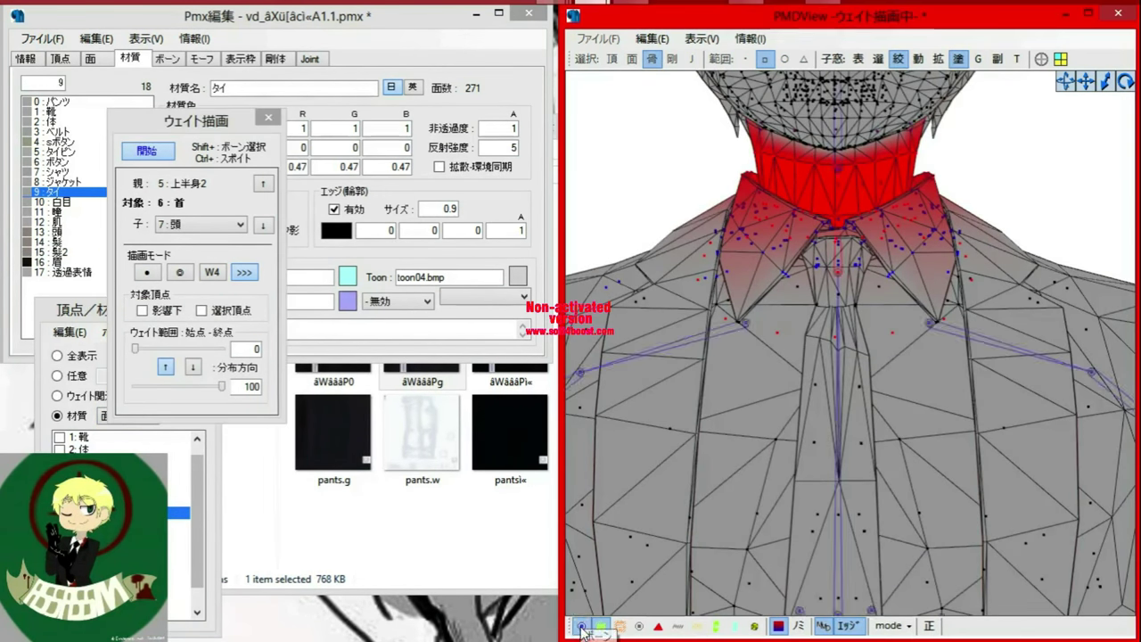
drag(837, 308, 838, 306)
scroll(828, 301, down, 8)
scroll(761, 377, up, 10)
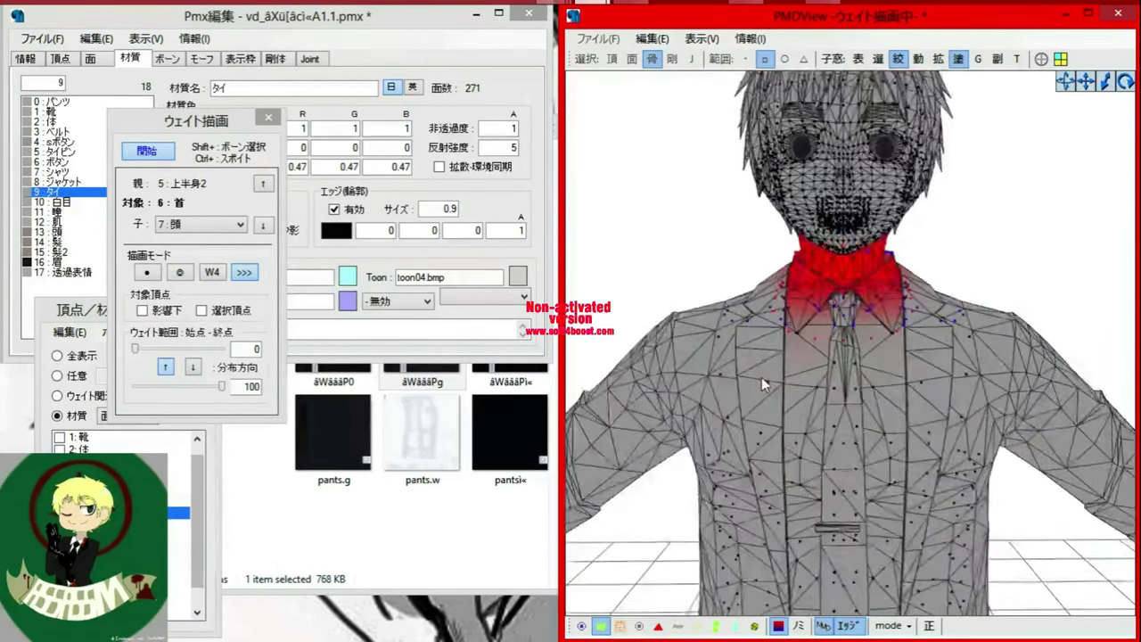
click(103, 420)
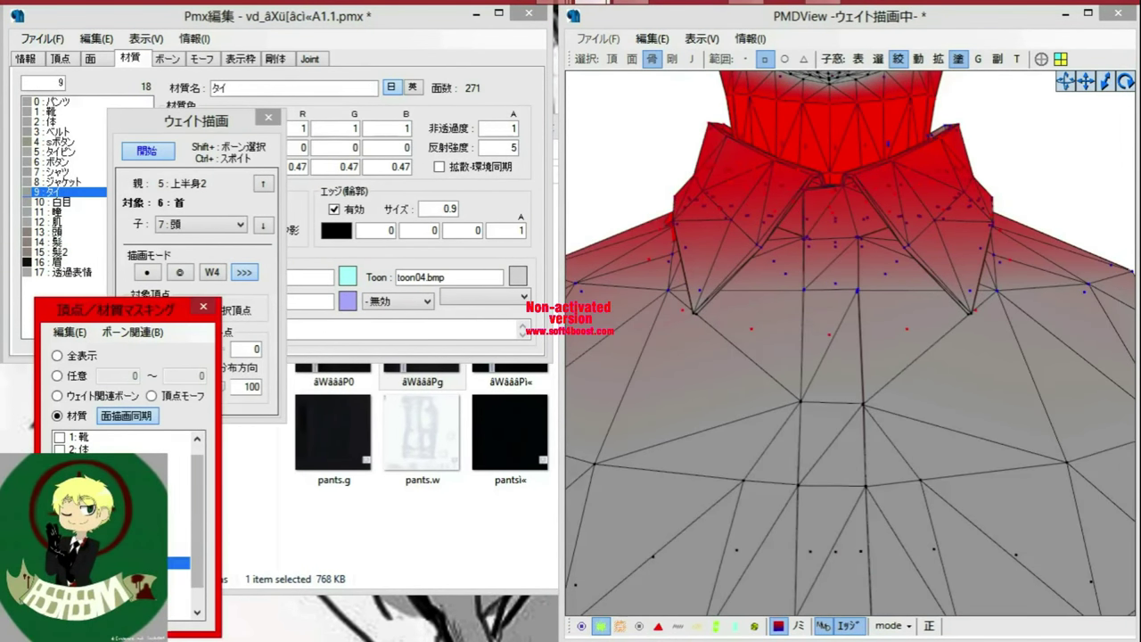
click(835, 182)
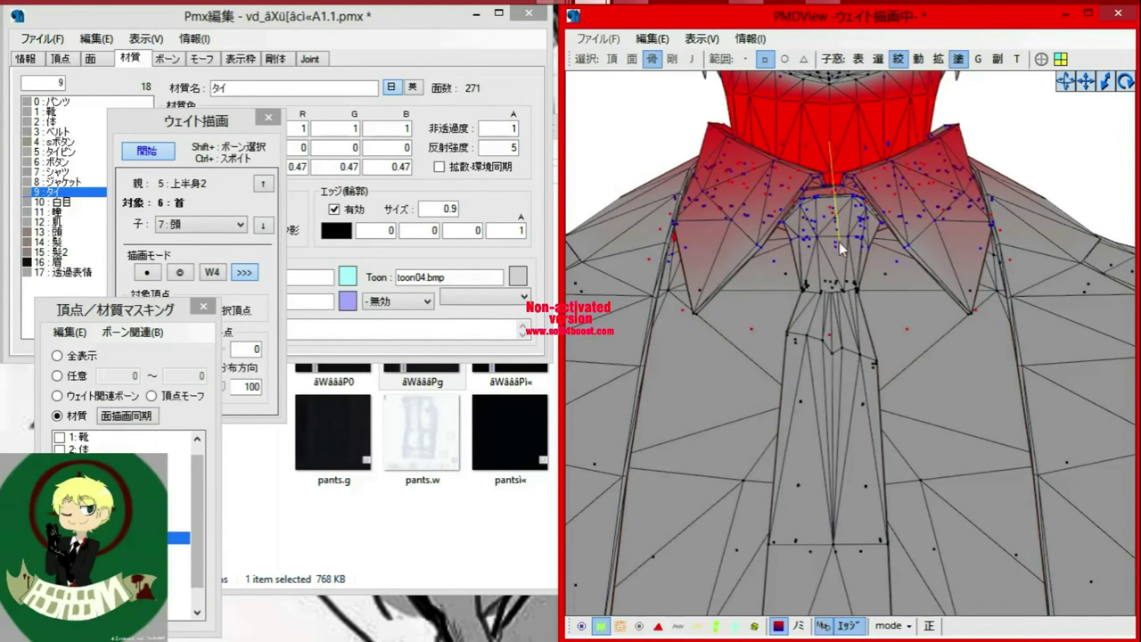
Preview the repainted model in VMDView with the Airplanes motion and camera, and open the shadow settings.
click(749, 38)
click(775, 123)
mouse_move(551, 15)
click(577, 127)
drag(465, 248, 332, 254)
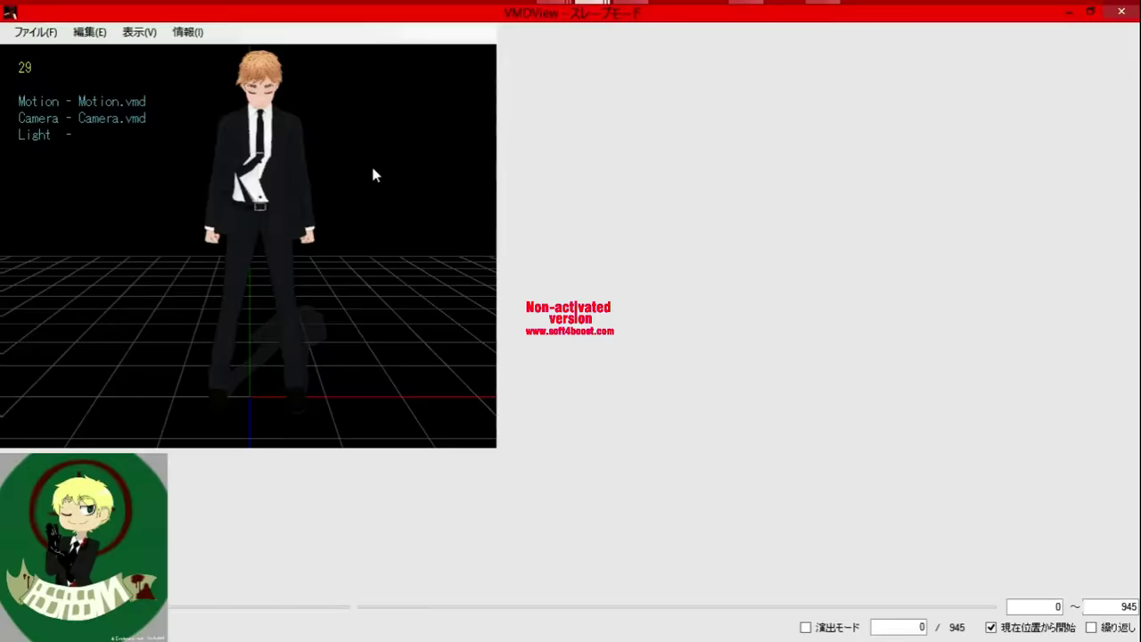
click(139, 31)
click(214, 218)
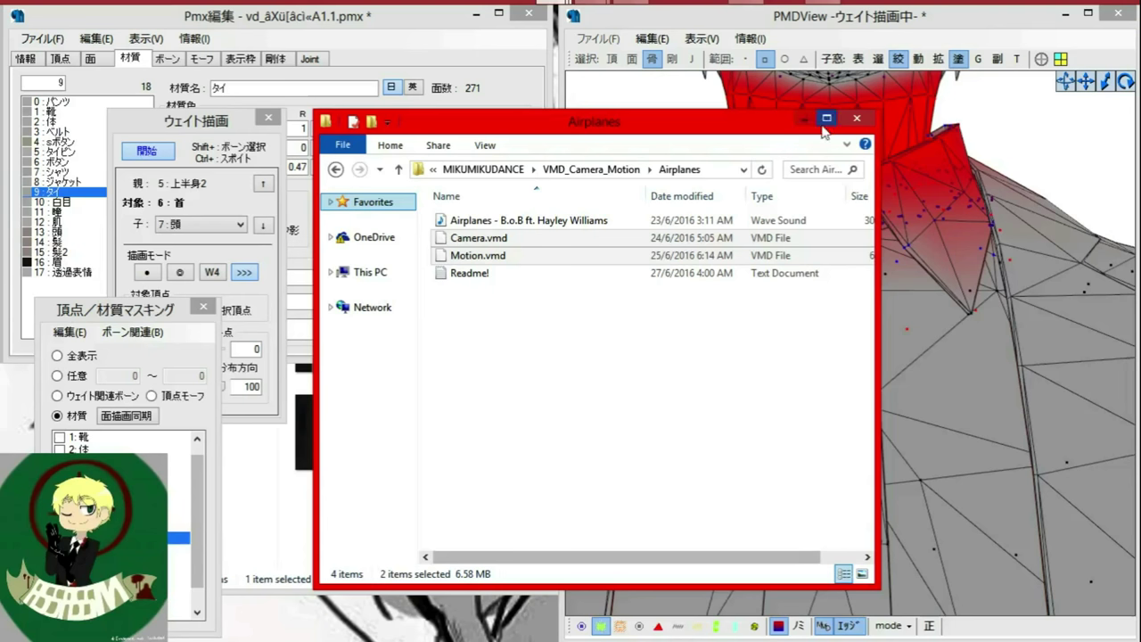
Return to the model view, stop weight painting, display the bones and select the 首 bone.
click(716, 324)
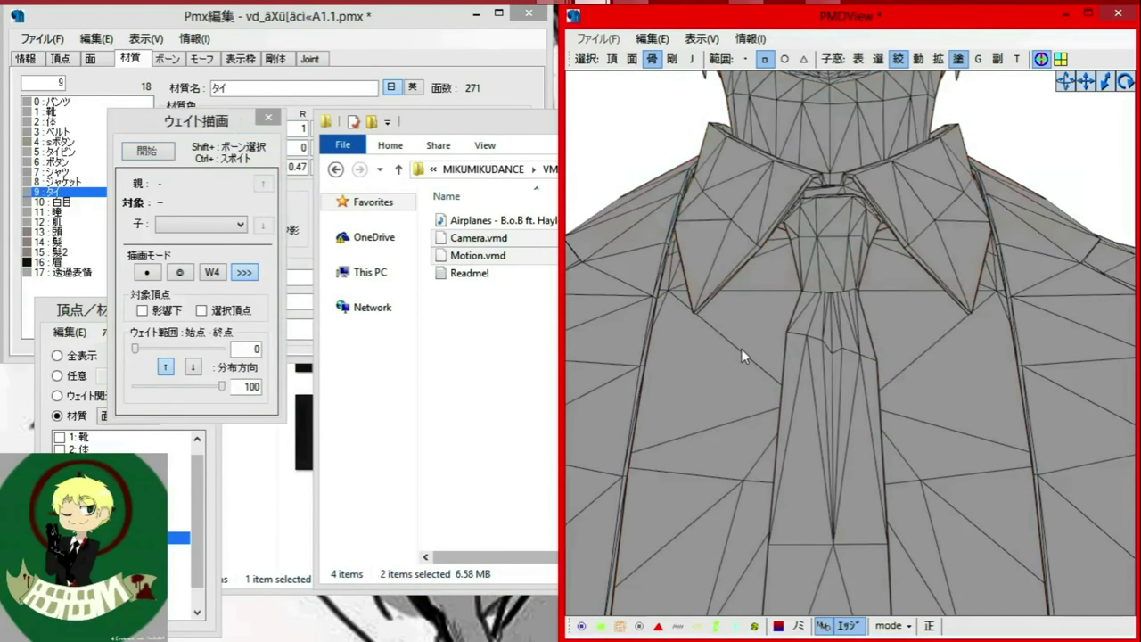
click(581, 626)
click(834, 252)
scroll(674, 382, down, 10)
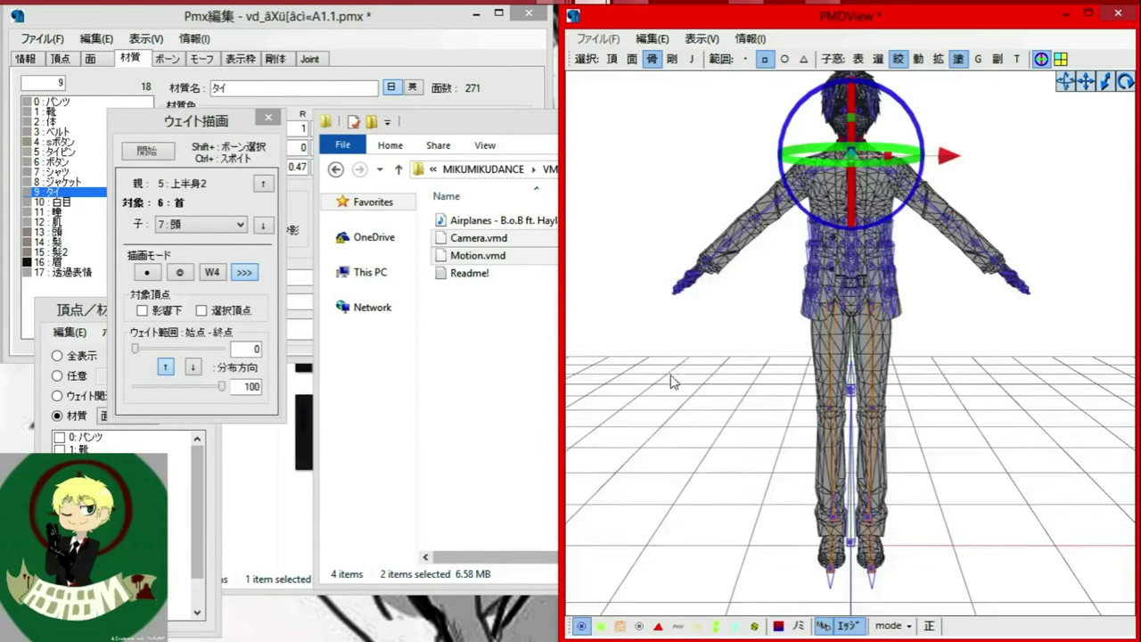
click(698, 381)
right_drag(675, 381, 666, 204)
Add the ジャケット material to the タイ selection and view the full model from the front.
ctrl+click(62, 182)
click(851, 160)
right_drag(793, 239, 748, 359)
click(749, 360)
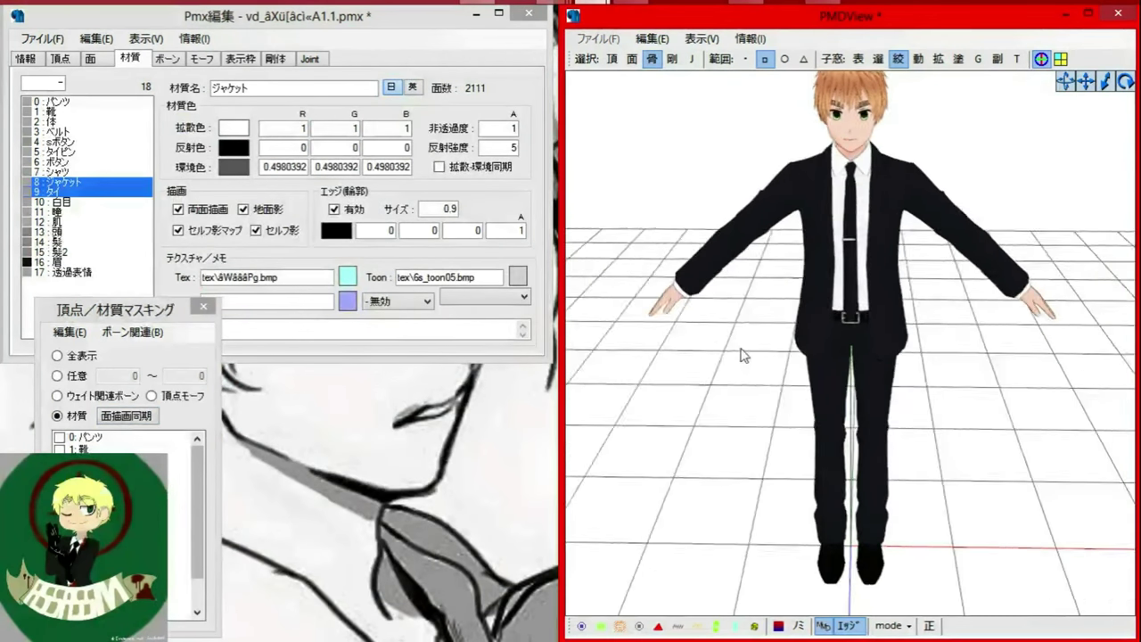
Switch to the wireframe display and select the flared faces around the isolated neck's base from front and back.
click(888, 625)
click(954, 552)
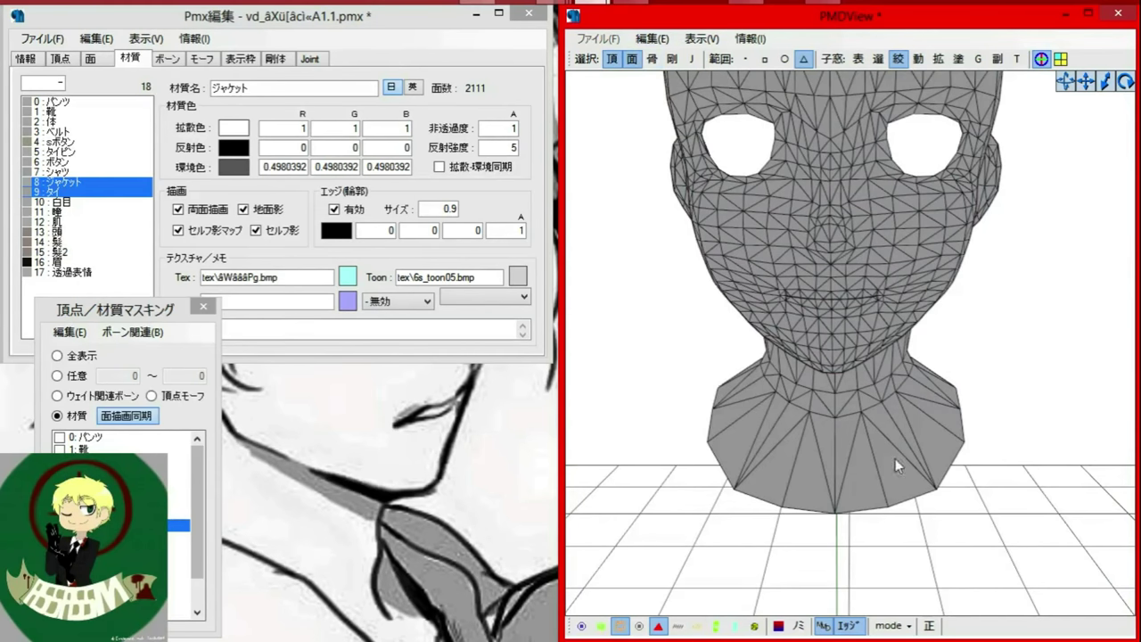
shift+click(927, 403)
right_drag(1039, 570, 575, 566)
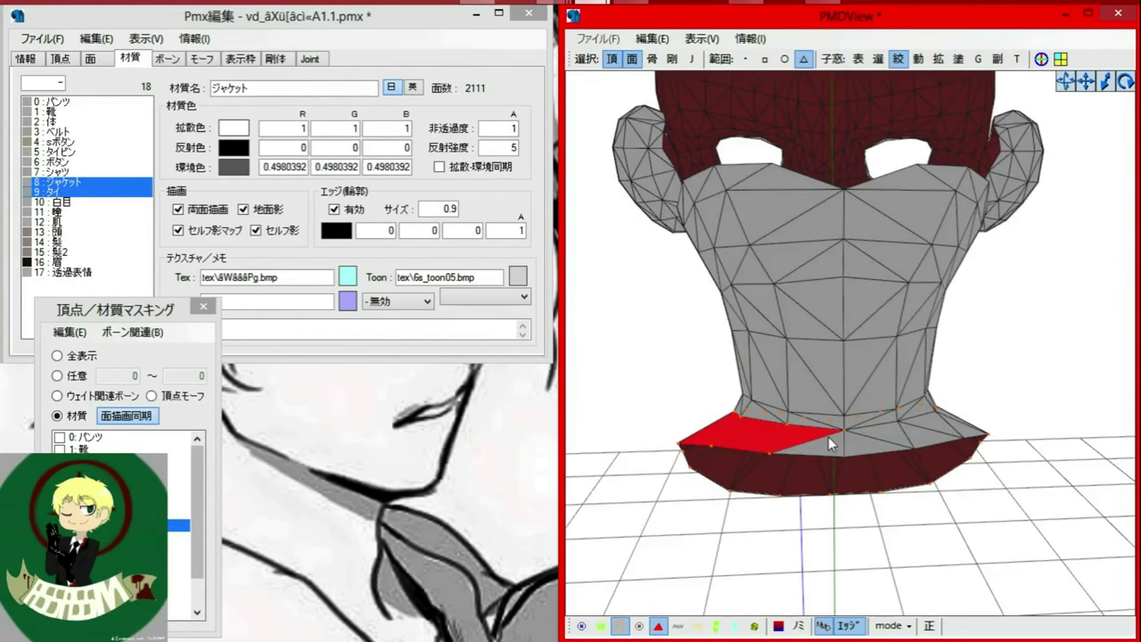
shift+click(927, 434)
right_drag(980, 463, 722, 462)
click(652, 38)
click(900, 245)
Show the faces of the whole model and check the selected neck base against the suit collar.
click(121, 417)
scroll(783, 405, down, 10)
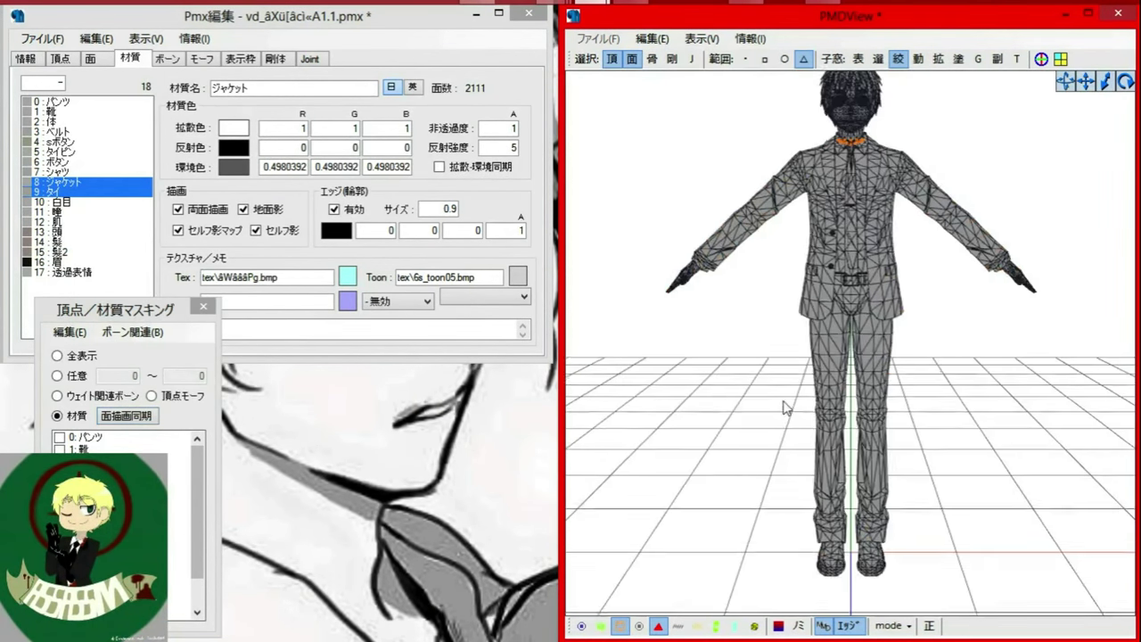
scroll(784, 407, up, 10)
scroll(998, 165, down, 5)
middle_drag(918, 374, 936, 239)
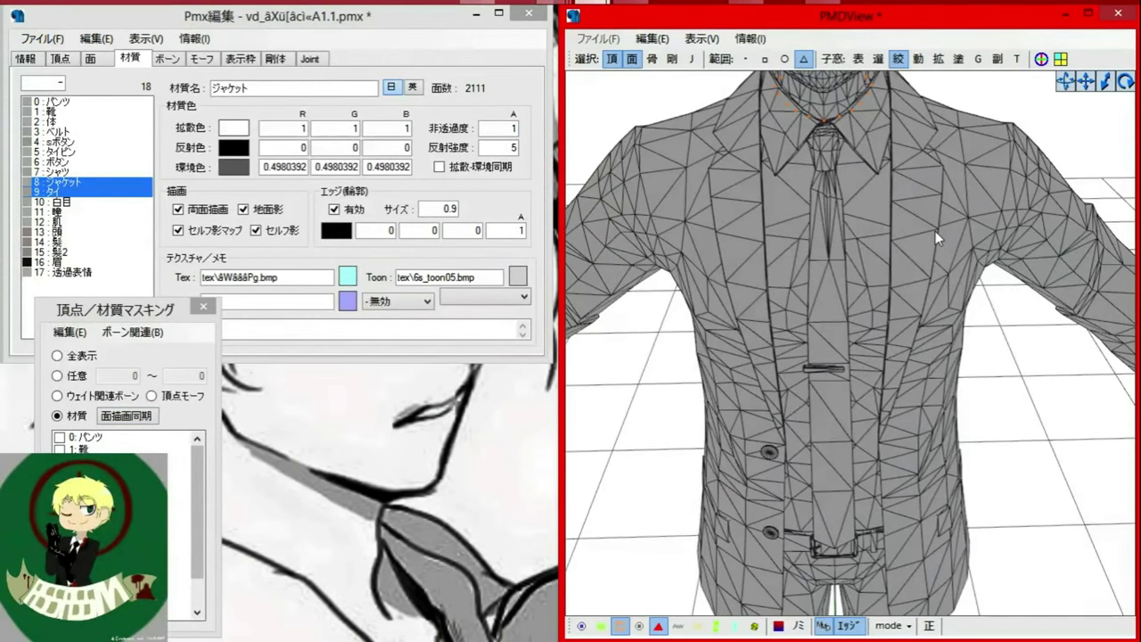
Isolate the head mesh again, select the faces around the neck base from several angles and display the transform handle.
click(127, 417)
middle_drag(801, 143, 781, 190)
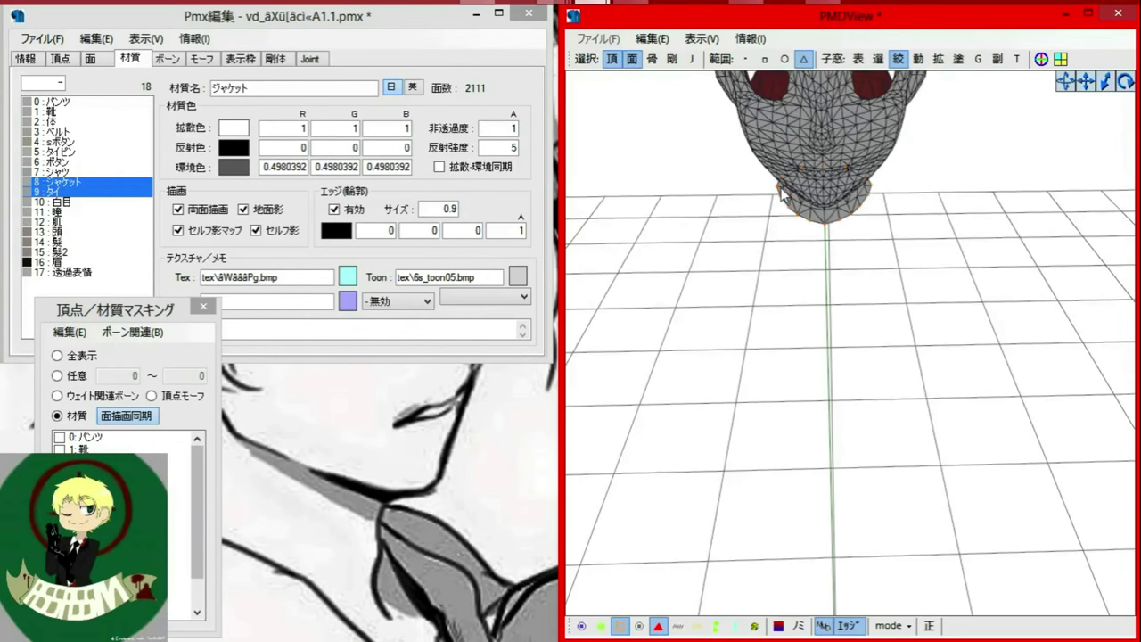
shift+click(865, 189)
right_drag(891, 250, 816, 239)
shift+drag(819, 239, 754, 235)
right_drag(754, 294, 828, 319)
shift+drag(779, 249, 864, 255)
right_drag(804, 338, 918, 339)
click(1041, 58)
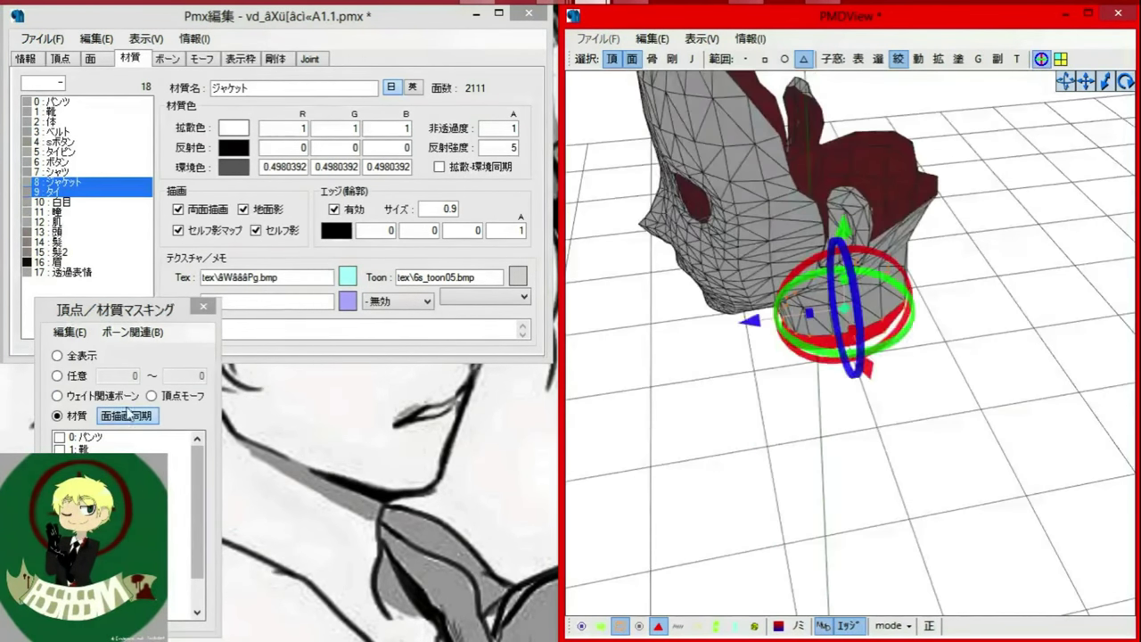
Show the whole model's faces and switch to the textured display to check the neck area.
click(127, 416)
scroll(785, 498, down, 5)
right_drag(786, 497, 764, 459)
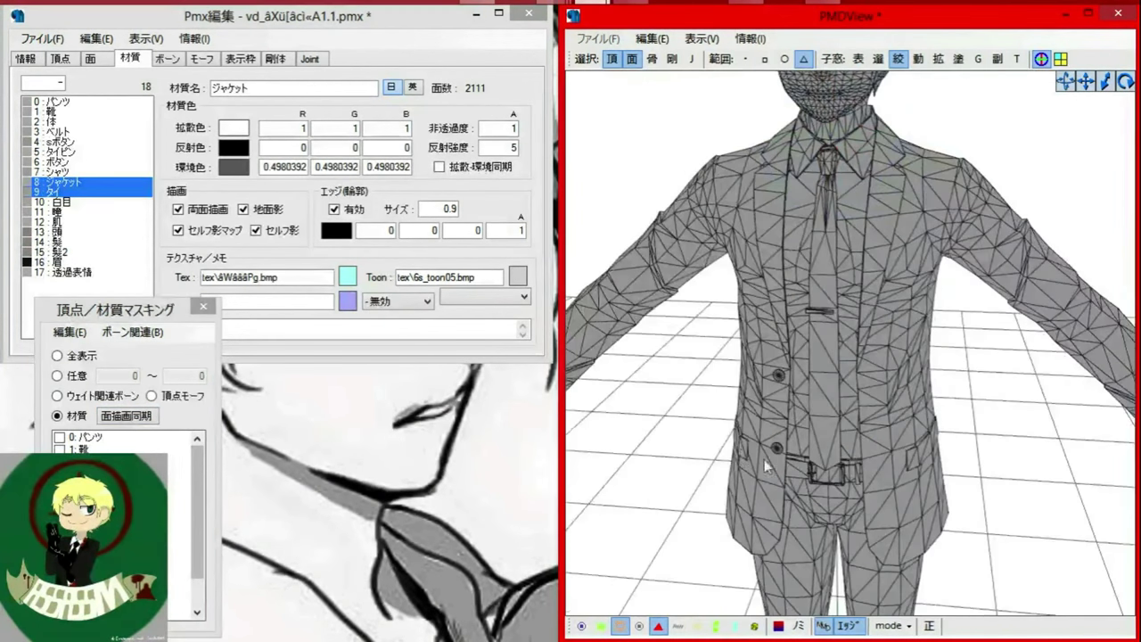
click(893, 626)
click(910, 524)
scroll(908, 520, down, 4)
right_drag(906, 517, 853, 482)
scroll(854, 482, down, 1)
Isolate the masked faces, change the 肌 material's state in the mask and restore the whole model around the neck.
click(132, 415)
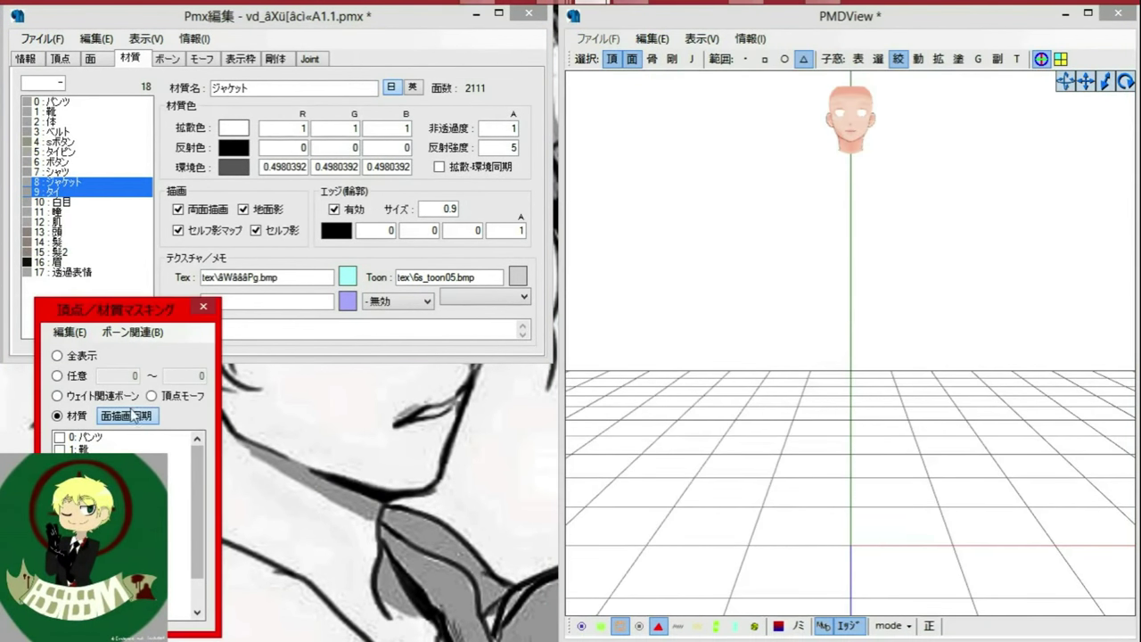
click(116, 587)
click(128, 415)
scroll(779, 357, up, 8)
middle_drag(785, 375, 851, 571)
middle_drag(851, 357, 811, 570)
Return to the wireframe display, limit selection to vertices and inspect the collar and tie knot from the front.
click(893, 626)
click(888, 511)
scroll(869, 504, down, 3)
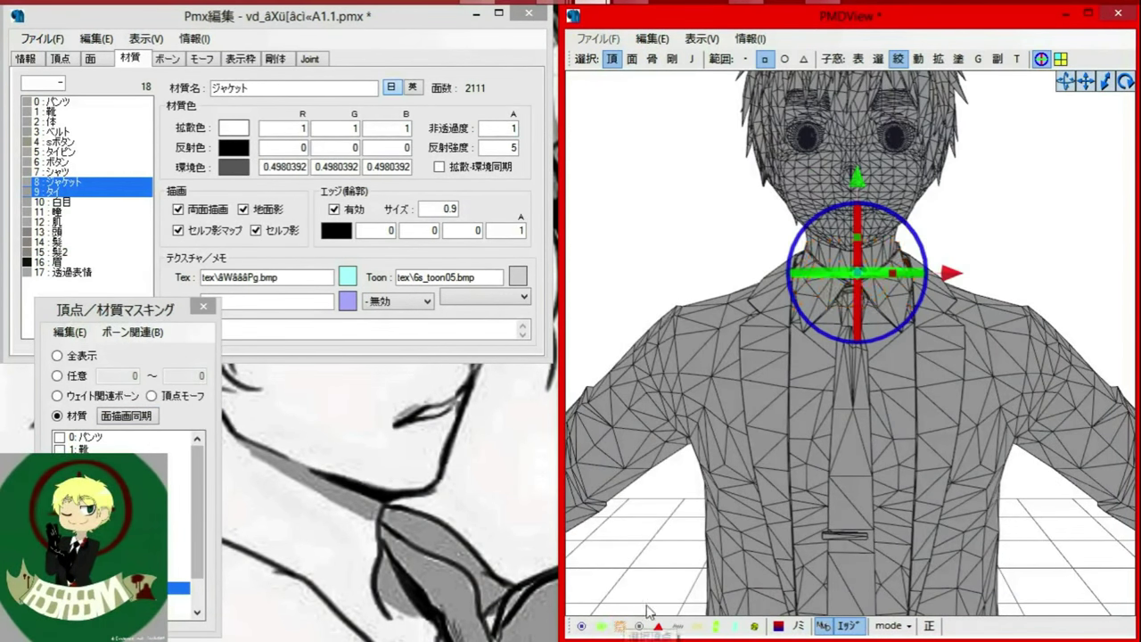
right_drag(648, 611, 899, 489)
scroll(945, 401, down, 3)
right_drag(944, 401, 805, 383)
click(806, 381)
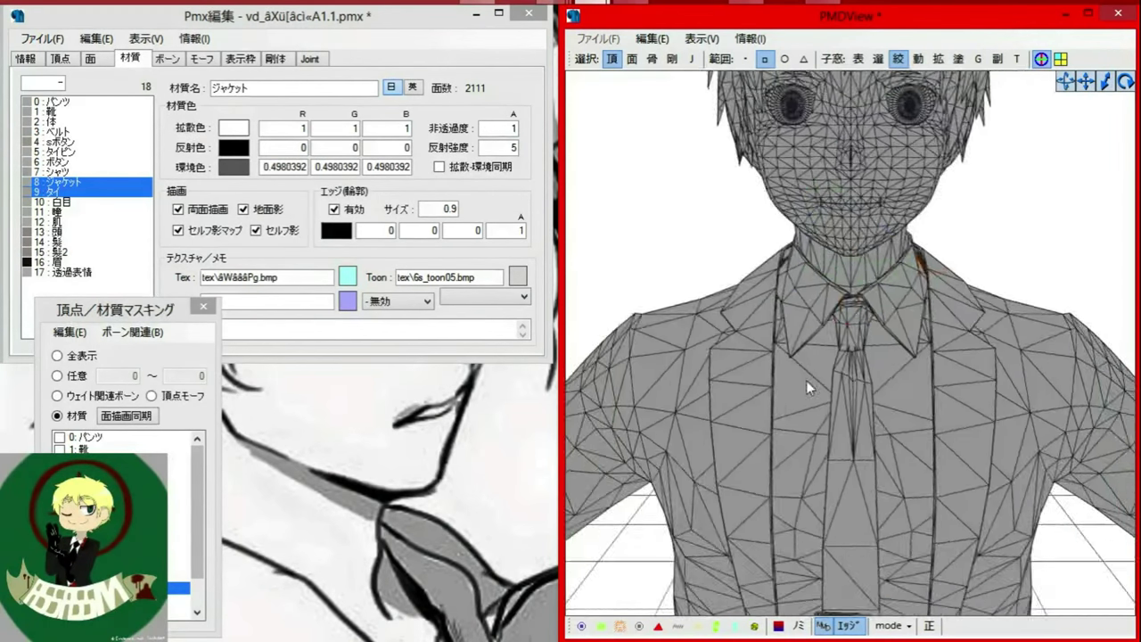
Switch the model to the textured display and check the collar and tie from the front.
scroll(807, 381, up, 4)
middle_drag(806, 294, 808, 385)
click(887, 633)
mouse_move(873, 517)
right_down()
mouse_move(924, 522)
mouse_move(870, 513)
mouse_move(892, 509)
right_up()
scroll(870, 513, down, 3)
scroll(892, 510, down, 2)
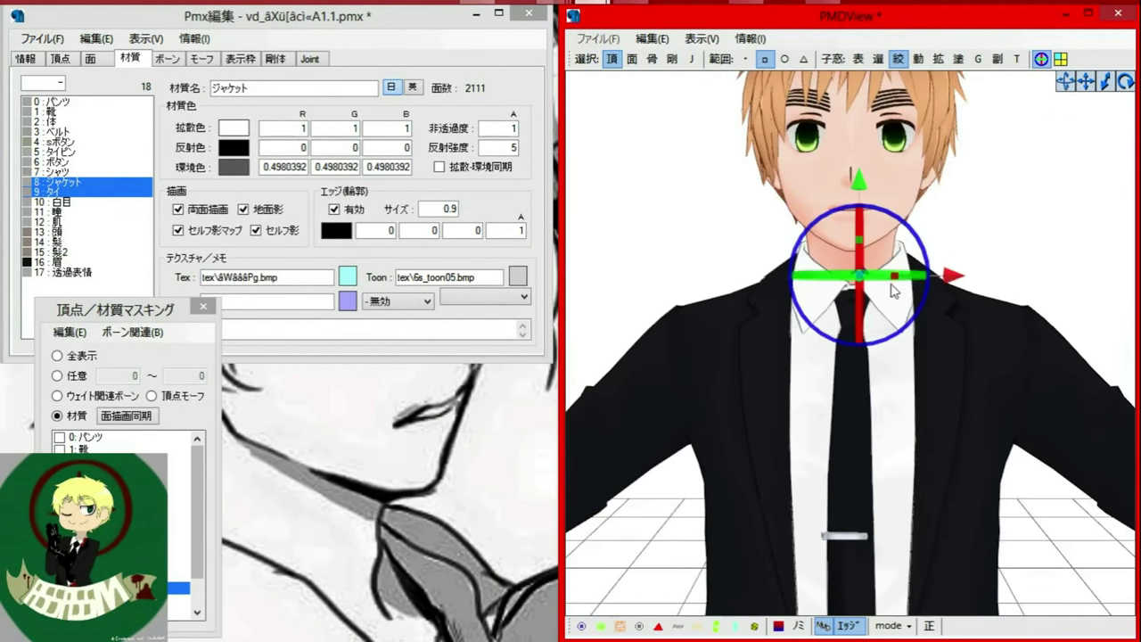
Nudge the selected collar and tie-knot vertices slightly forward in side view and check the neck from the front.
right_drag(815, 437, 906, 450)
scroll(907, 450, up, 3)
middle_drag(906, 450, 901, 467)
drag(851, 310, 870, 311)
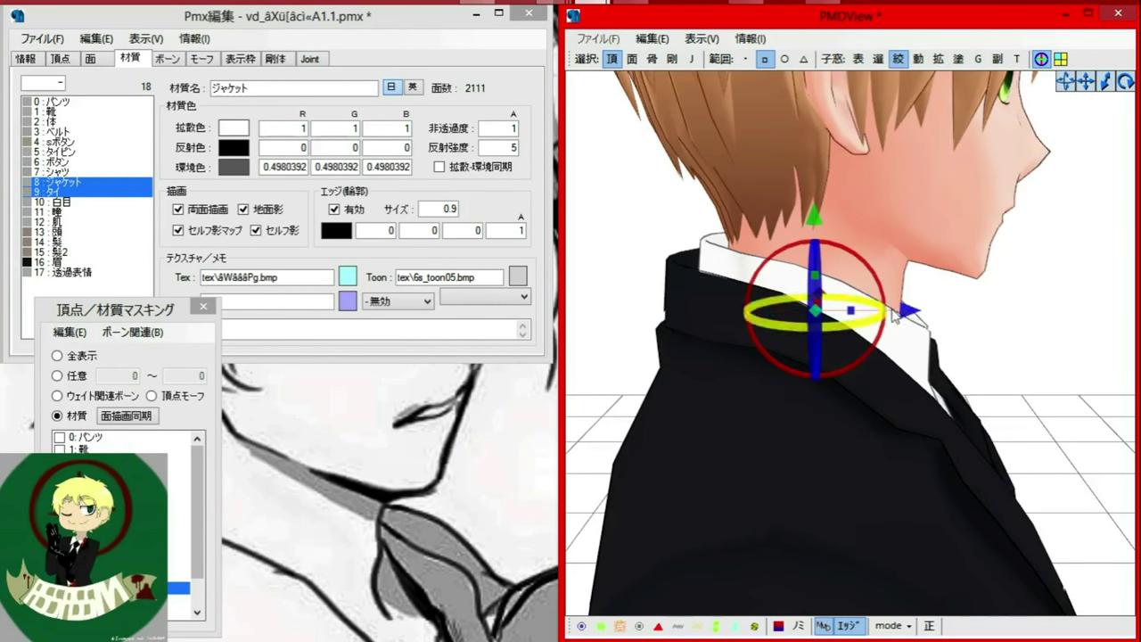
right_drag(893, 316, 957, 287)
scroll(957, 287, up, 5)
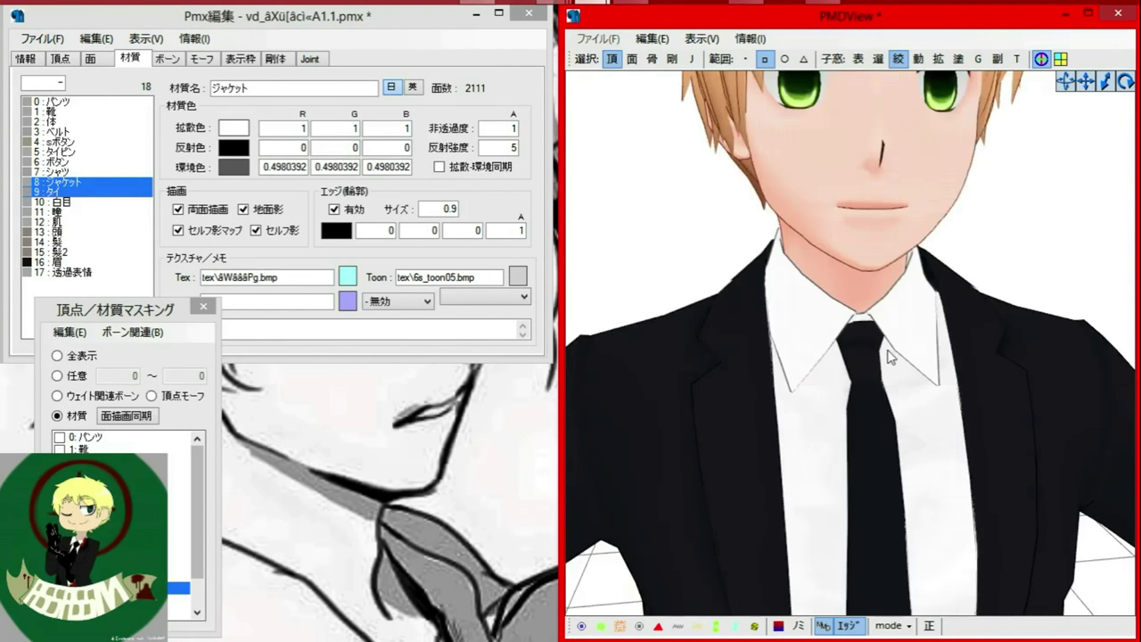
scroll(888, 356, down, 10)
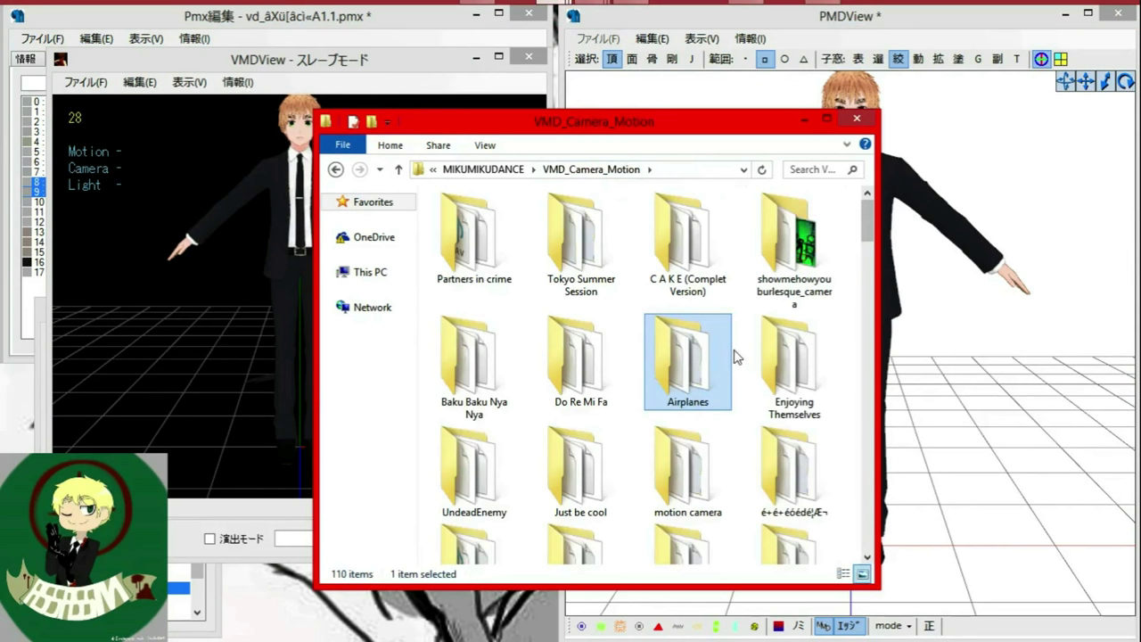
Load Gumi.vmd from the Tokyo Summer Session folder into the motion preview and play it with the Gumi_Flower_-_Tokyo_Summer_Session track.
double_click(575, 254)
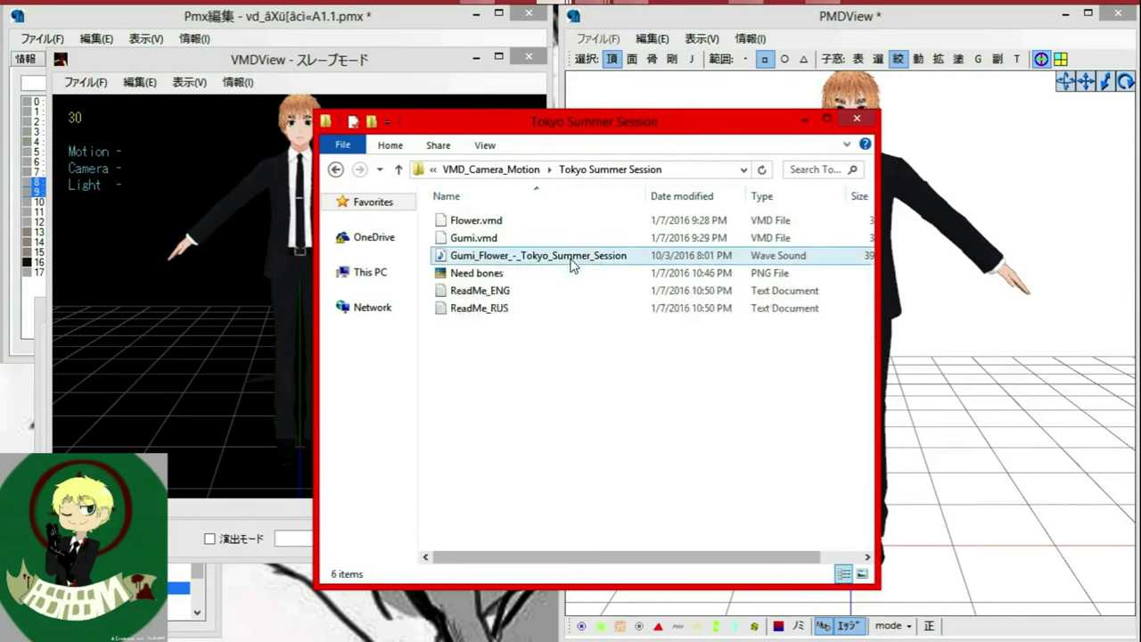
drag(473, 238, 193, 287)
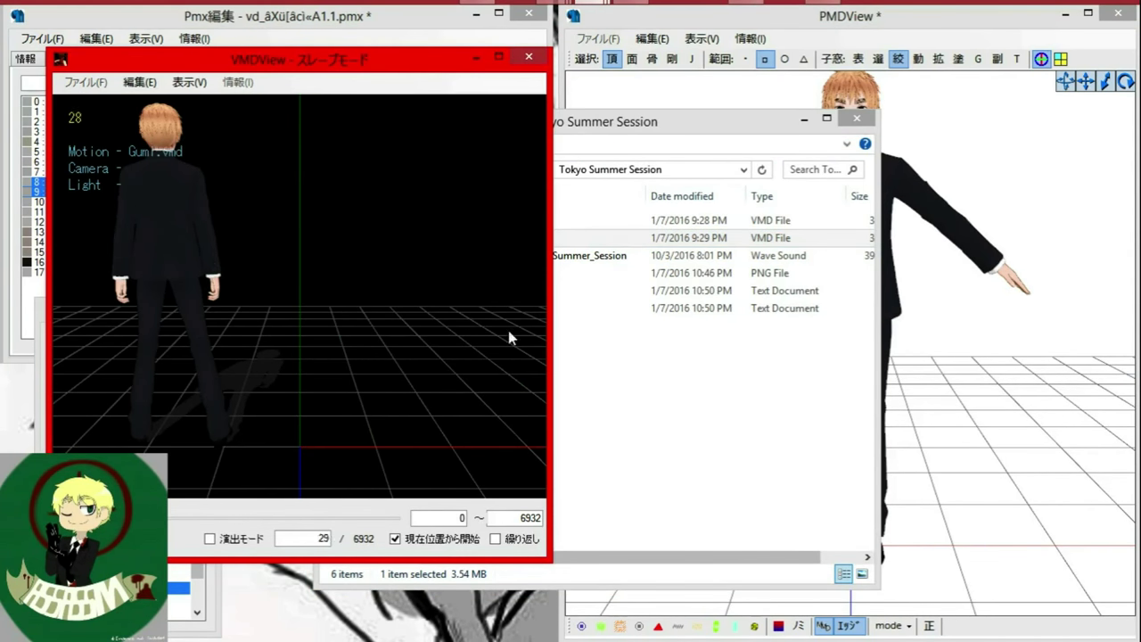
click(584, 308)
double_click(458, 257)
click(89, 538)
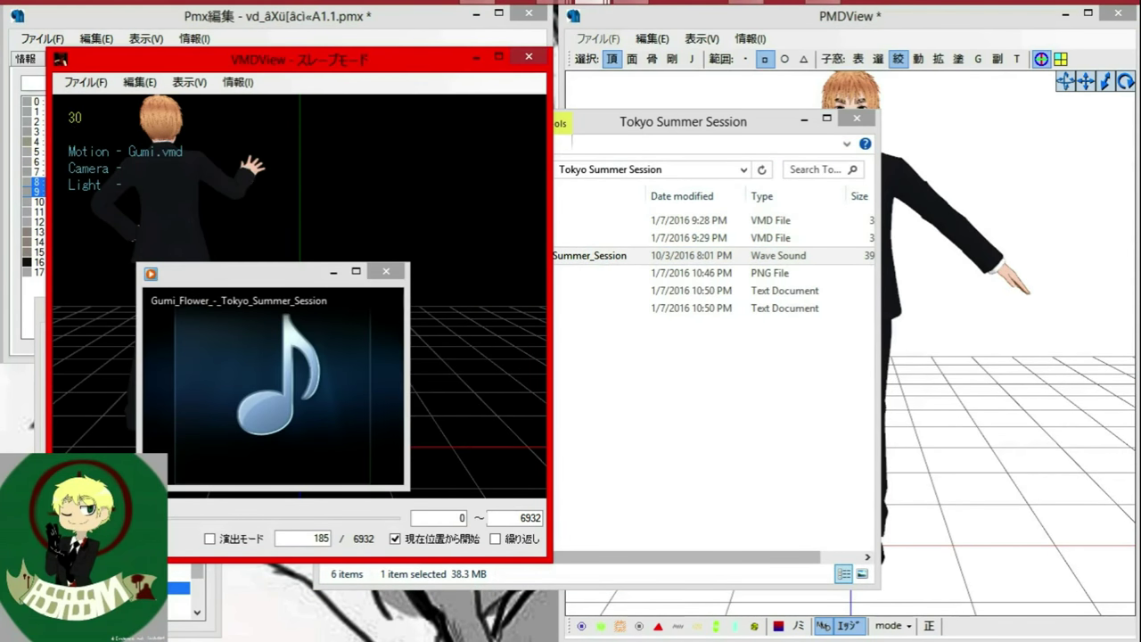
Move the music player off the preview and maximize the motion preview to watch the model dance.
drag(258, 272, 729, 284)
click(499, 57)
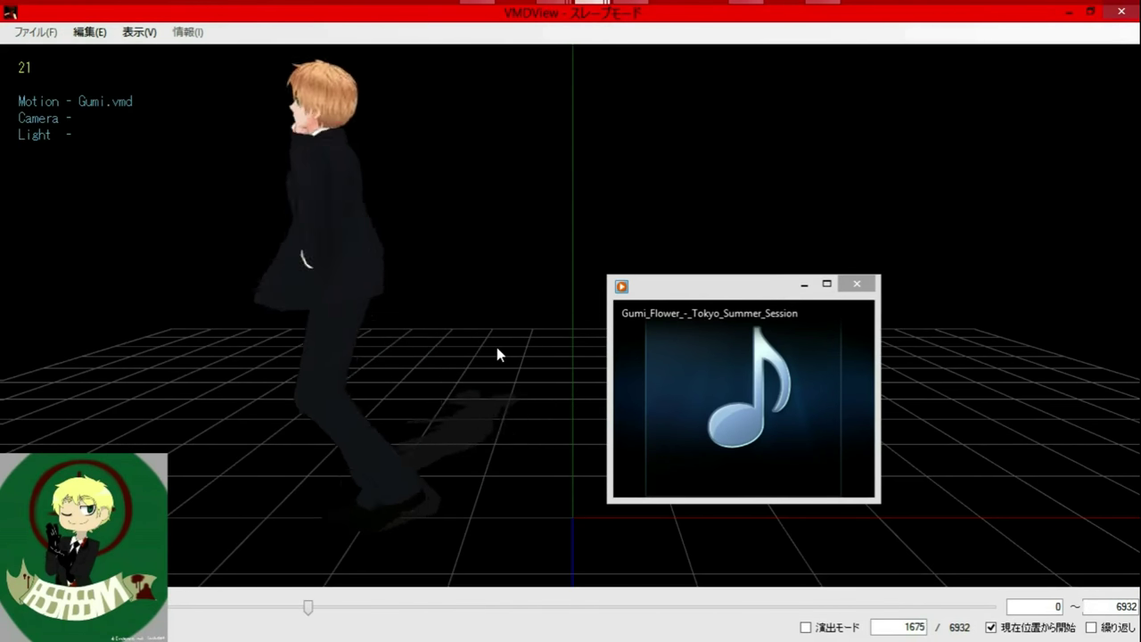
mouse_move(815, 10)
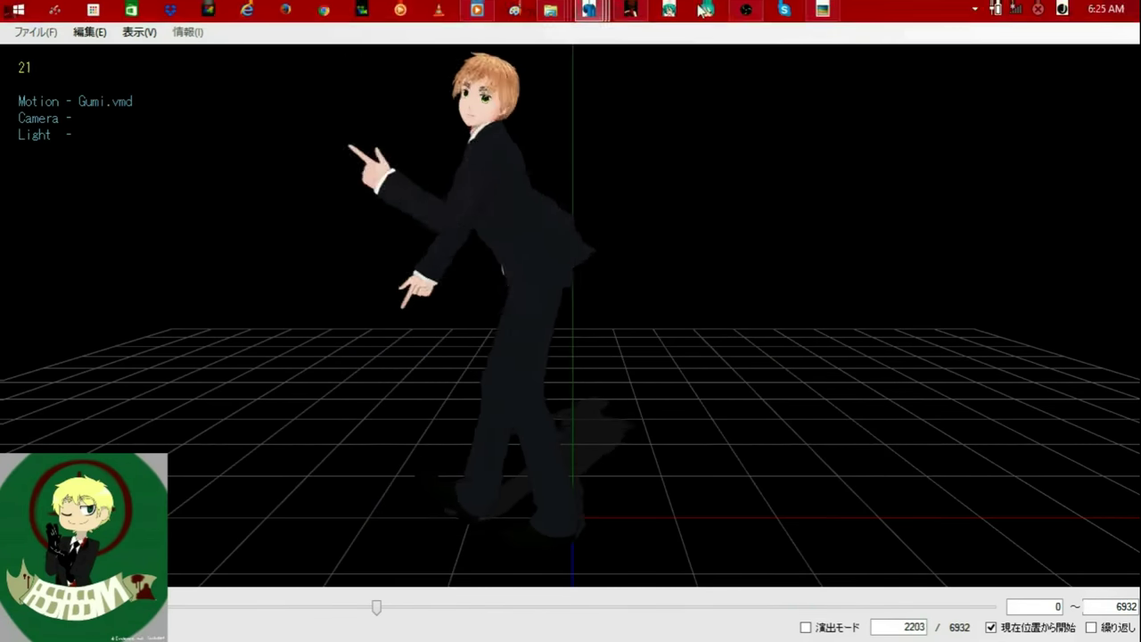
mouse_move(817, 101)
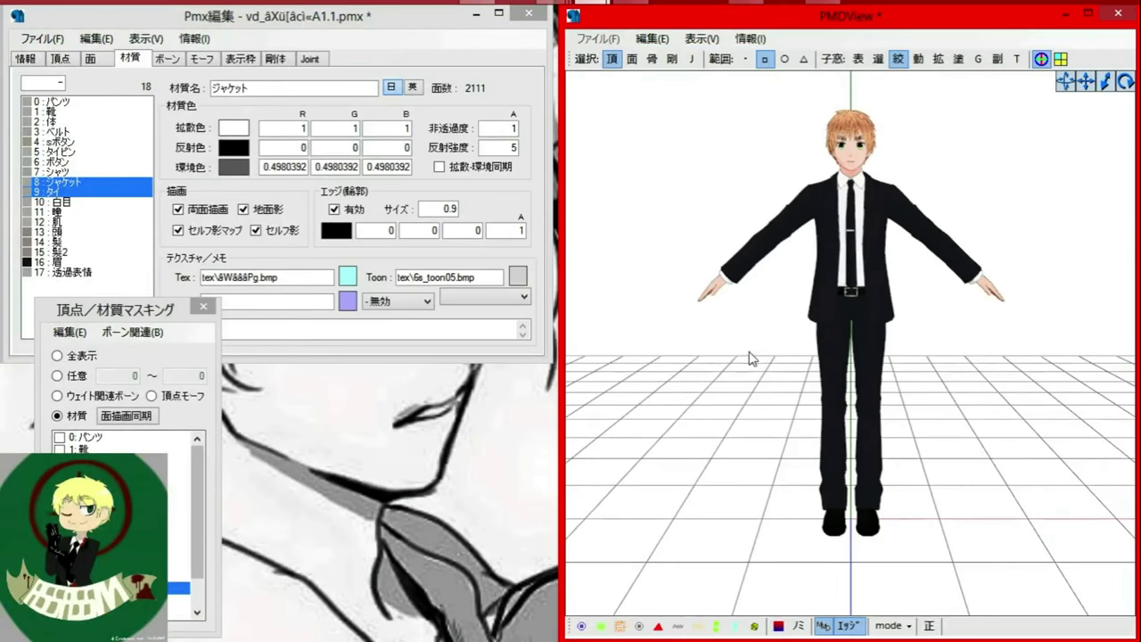
Start saving the model under a new name in the Kirkland folder and list all file types there.
click(40, 39)
click(80, 94)
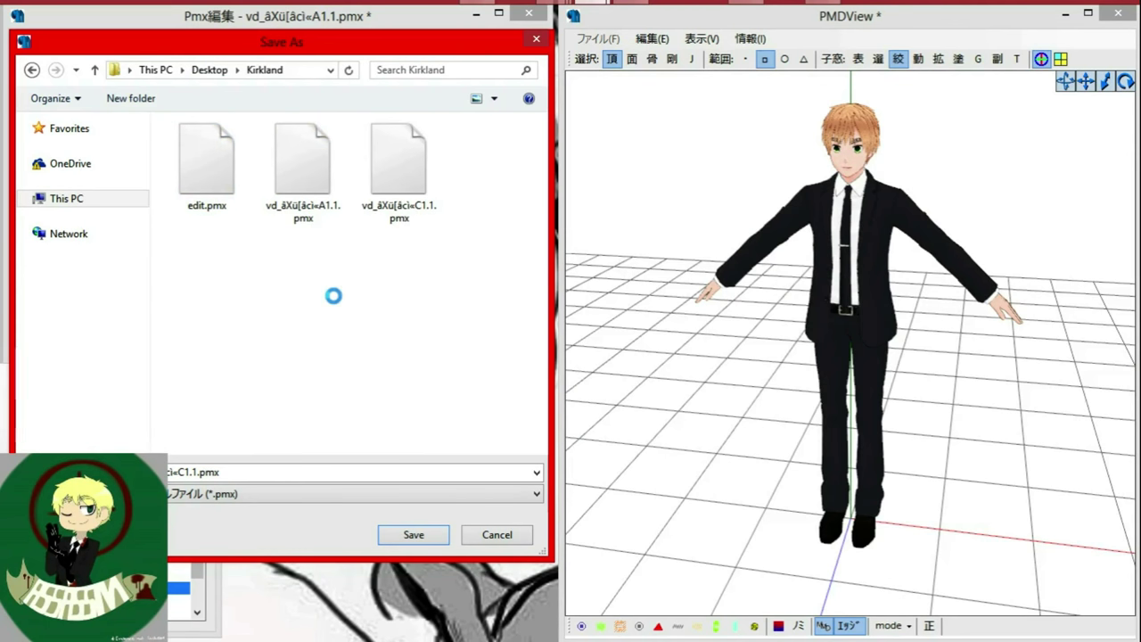
click(335, 497)
click(324, 523)
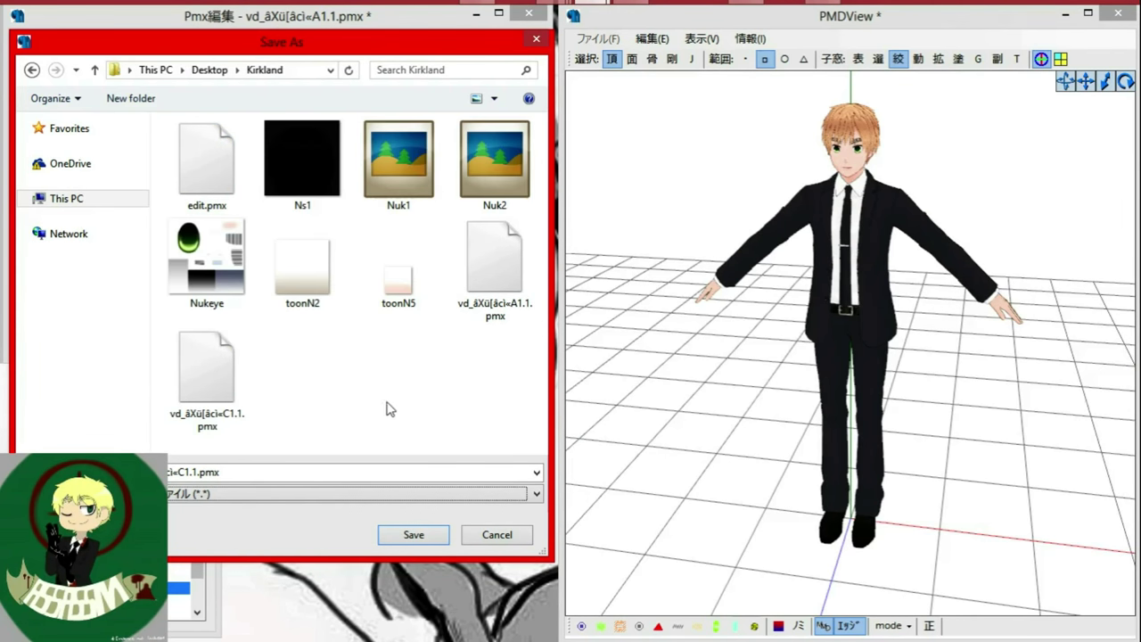
Bring up the Kirkland folder in its own window beside the save dialog to check its files, then minimize it.
click(554, 14)
click(754, 107)
click(192, 175)
drag(477, 137, 619, 125)
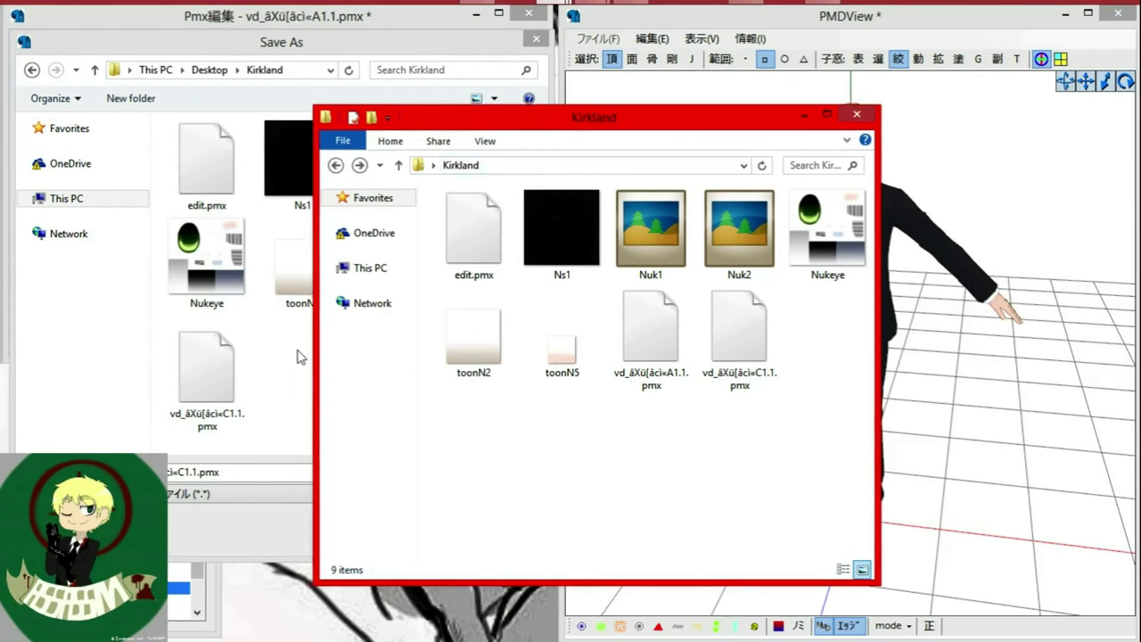
click(299, 357)
click(738, 467)
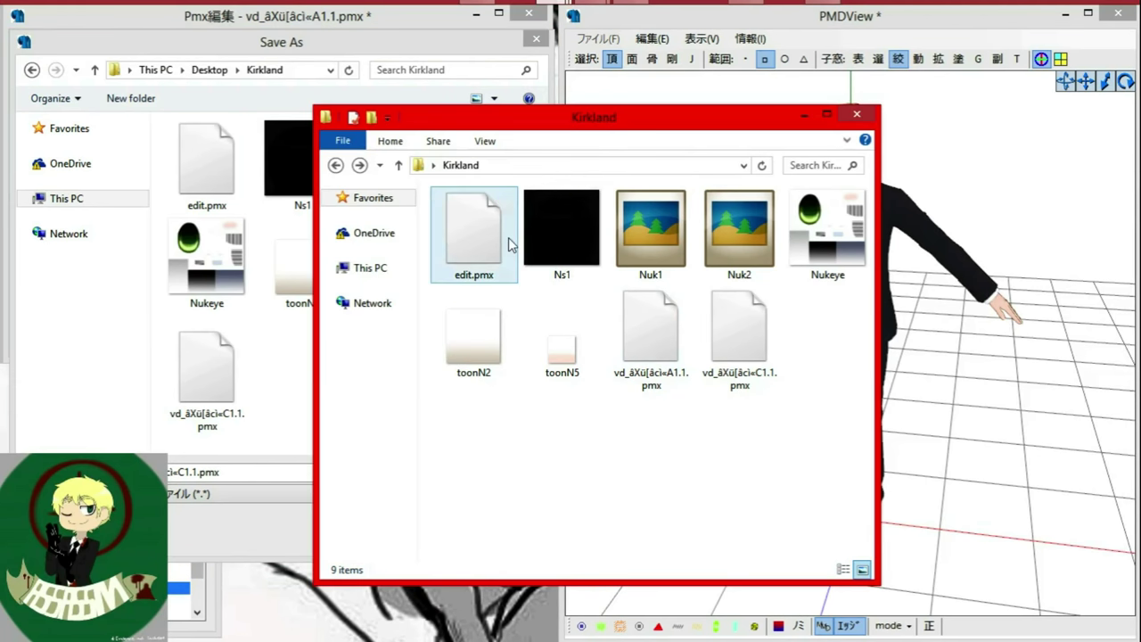
click(804, 118)
Browse from MIKUMIKUDANCE through model_Edit and Outfit MMD to the suit model's folder inside vd_スーツ2.0配布用.
click(554, 15)
click(445, 143)
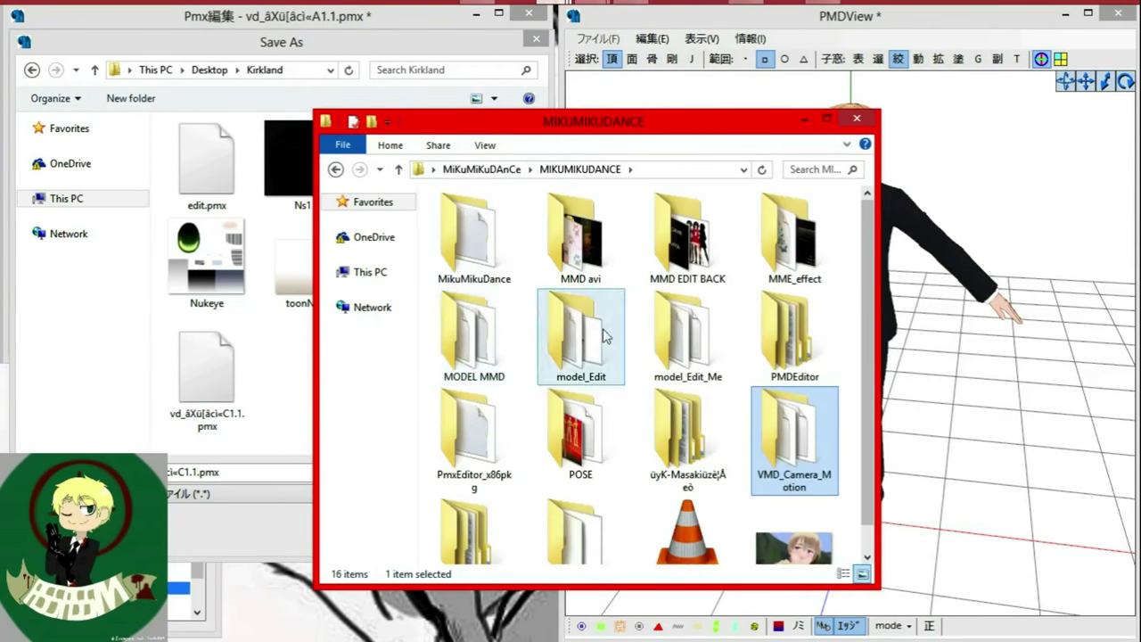
double_click(620, 374)
double_click(580, 461)
double_click(502, 356)
double_click(485, 257)
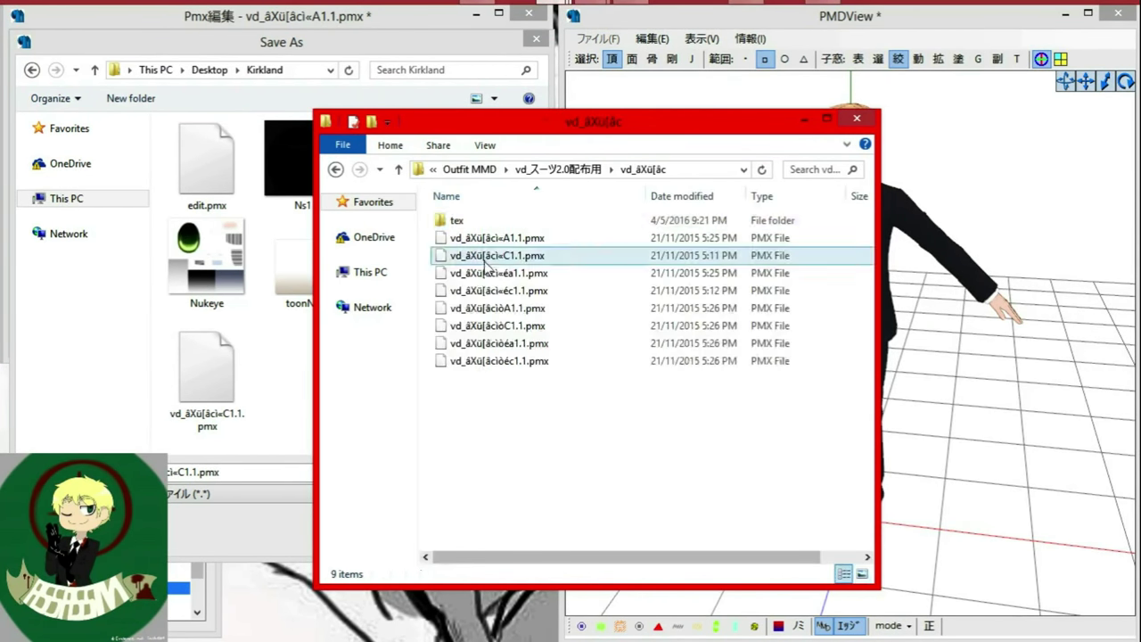
Copy the suit's tex folder into the Kirkland folder.
click(463, 221)
key(ctrl+c)
click(281, 378)
key(ctrl+v)
click(801, 121)
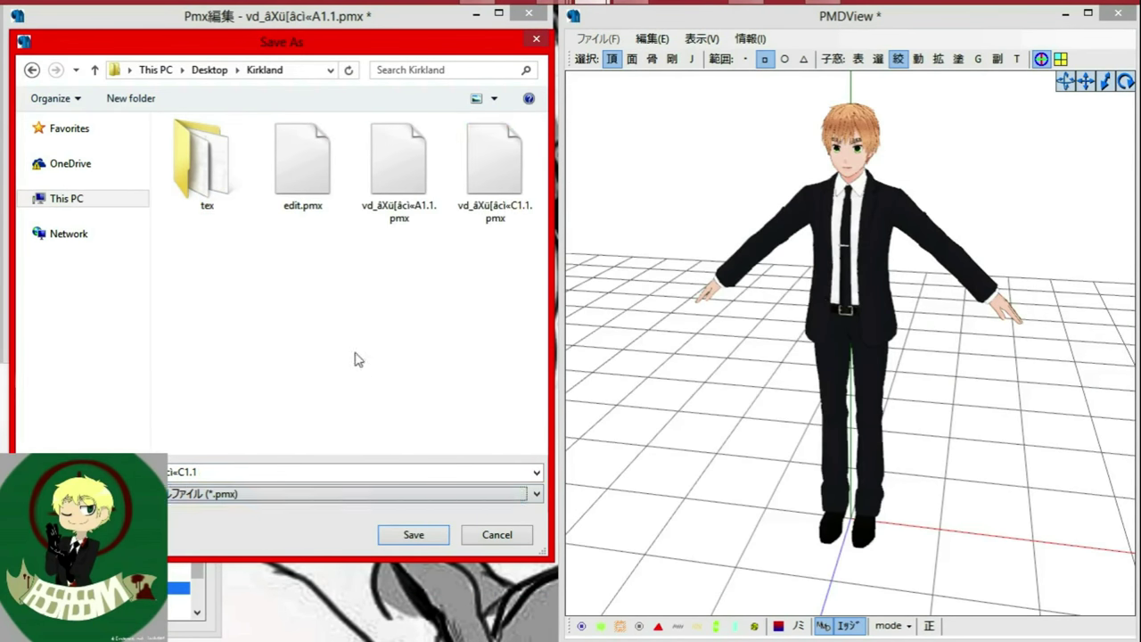
Save the model as assassin Kirkland.pmx in the Kirkland folder and close the vertex/material masking window.
click(405, 175)
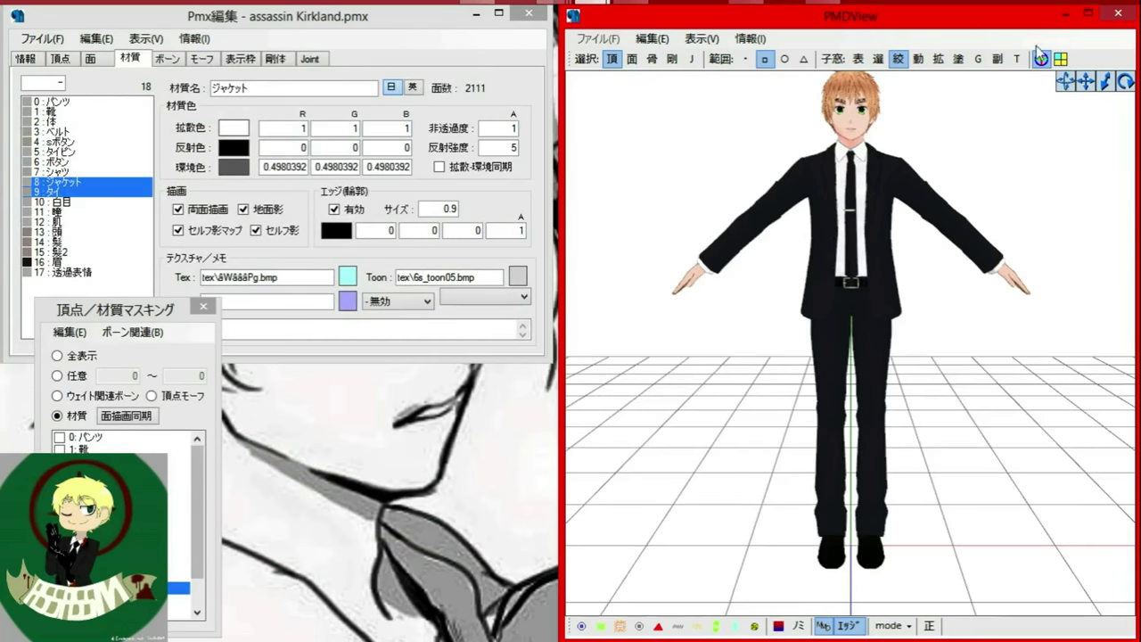
click(202, 309)
click(918, 58)
click(201, 50)
click(898, 59)
click(202, 308)
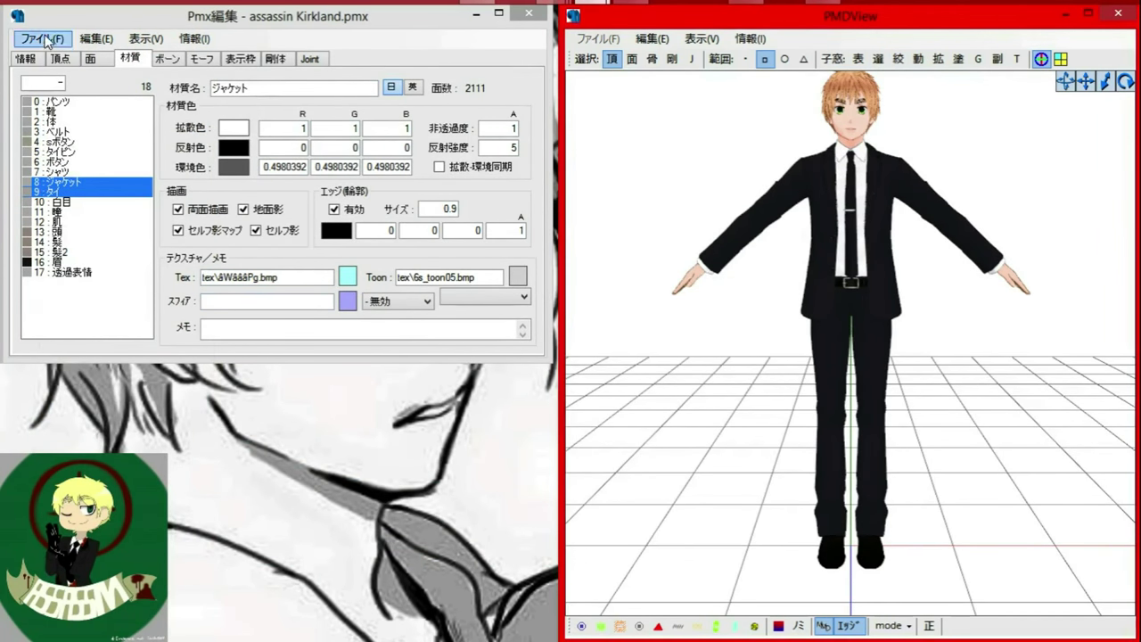
Clear the editor by starting a new empty model and put the open windows away.
click(43, 39)
click(57, 59)
key(Return)
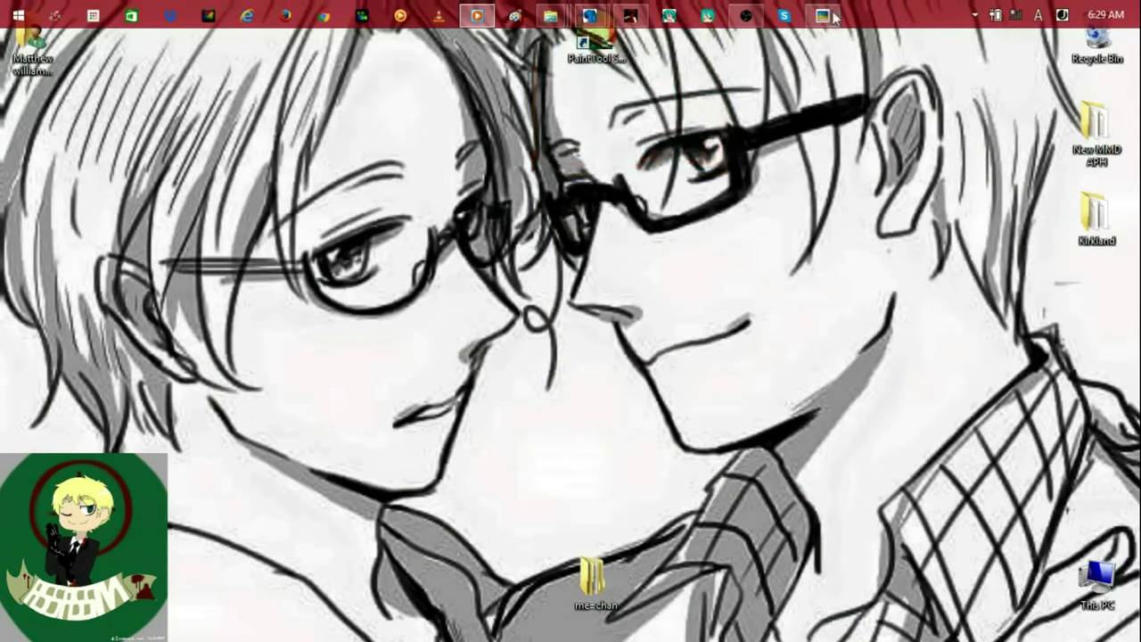
click(713, 139)
click(803, 115)
Launch PhotoScape from the MiKuMiKuDAnCe folder and minimize the folder window.
mouse_move(481, 14)
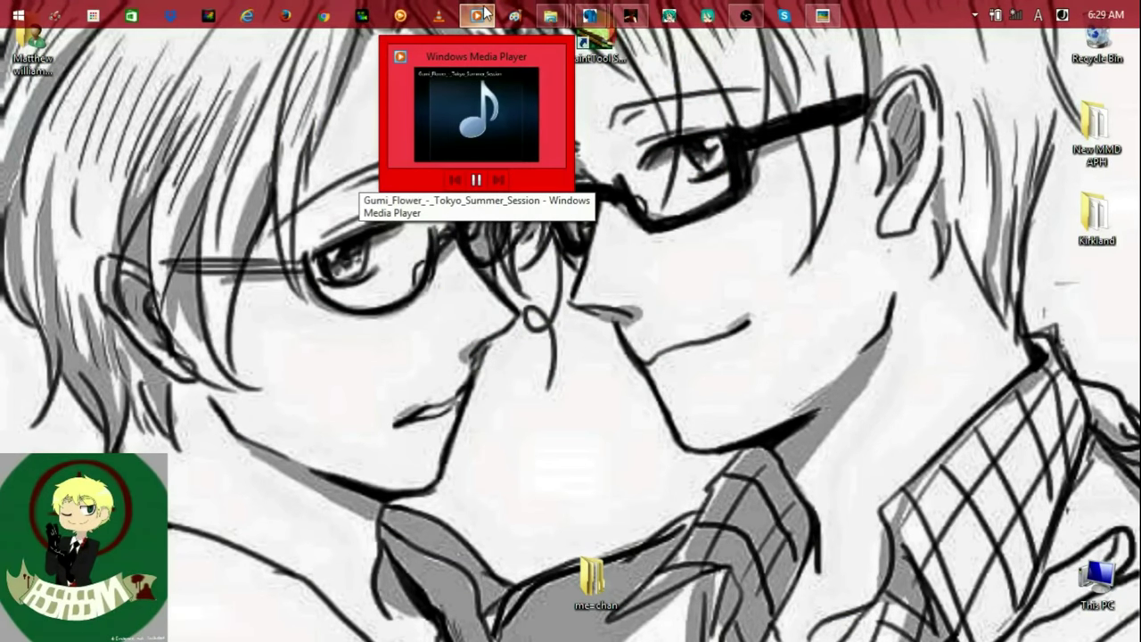
mouse_move(553, 16)
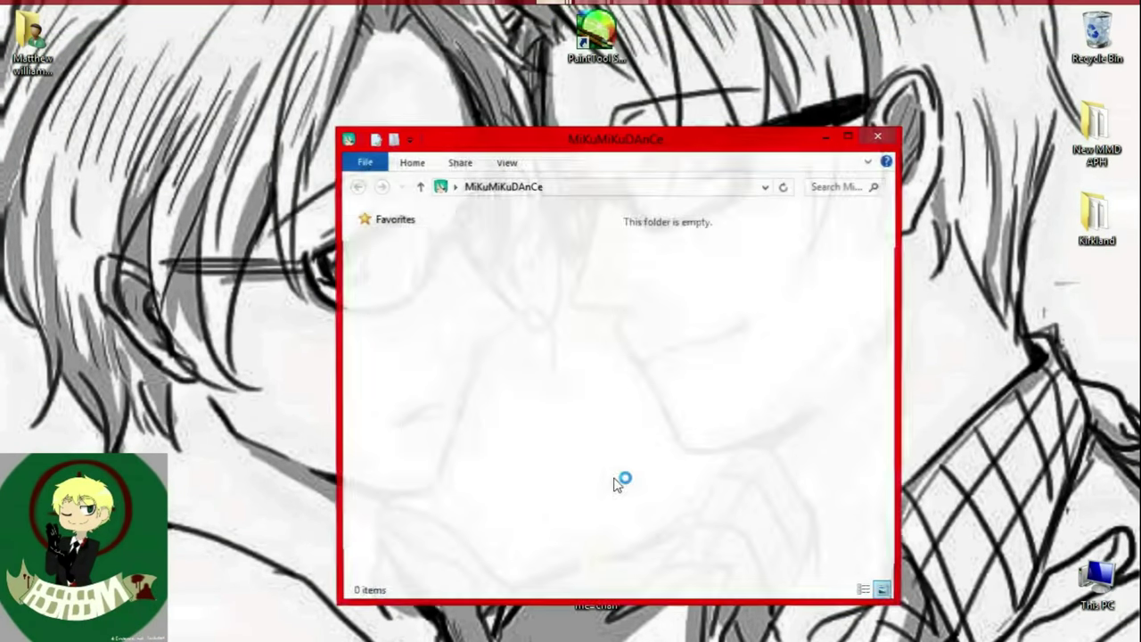
drag(890, 312, 902, 554)
click(695, 320)
click(826, 136)
Search the model_Edit folder for "eye" and look through the eye textures.
mouse_move(553, 16)
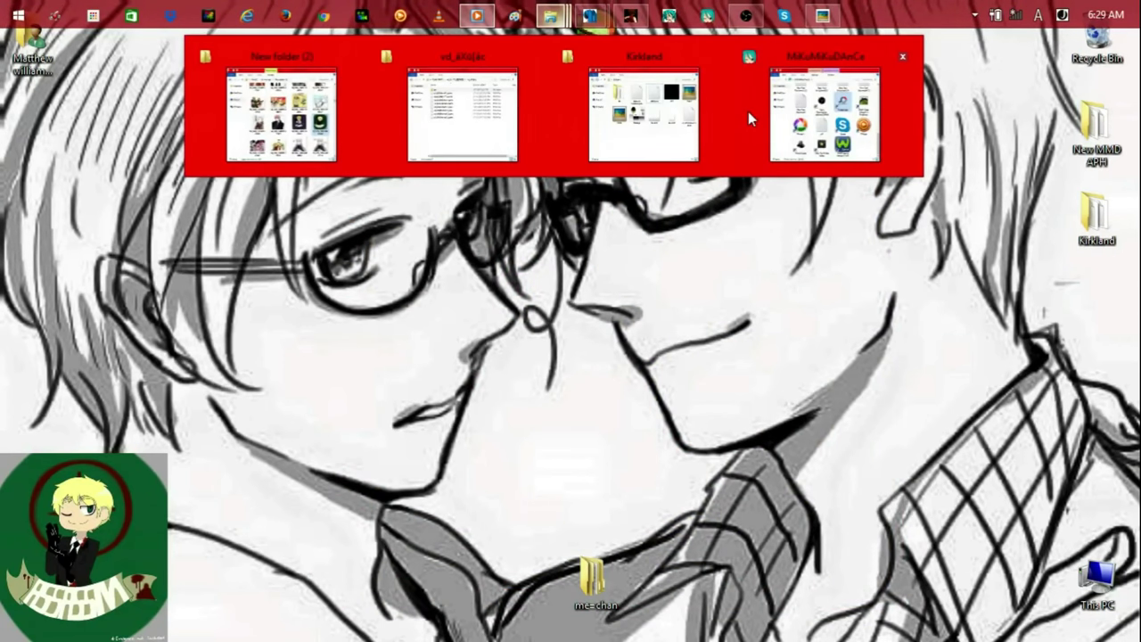
click(747, 111)
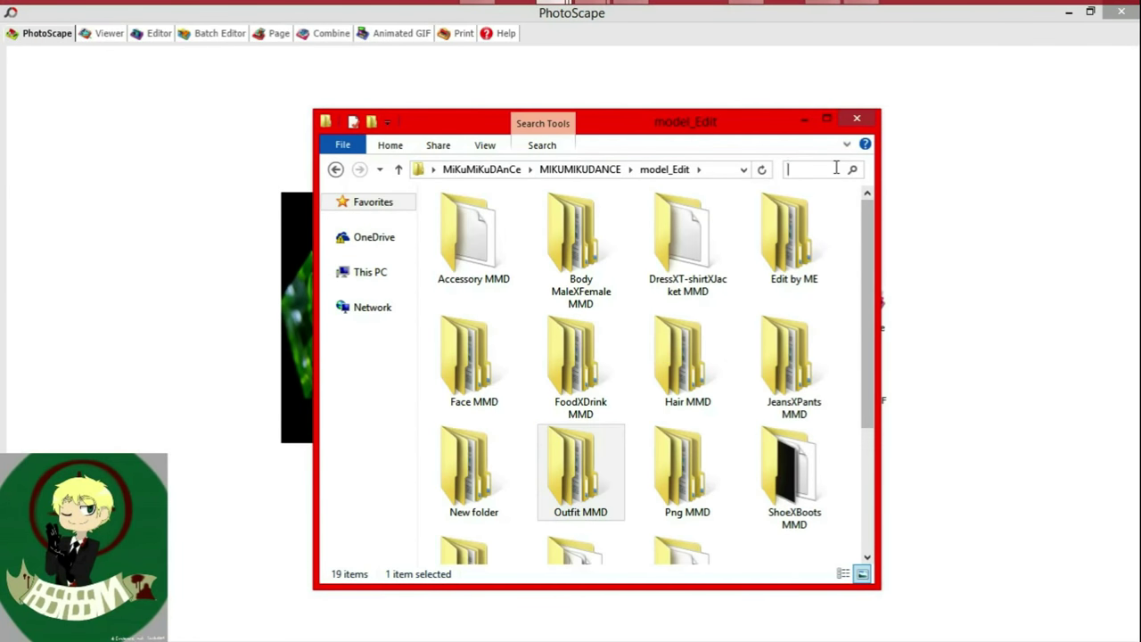
click(835, 169)
text(eye)
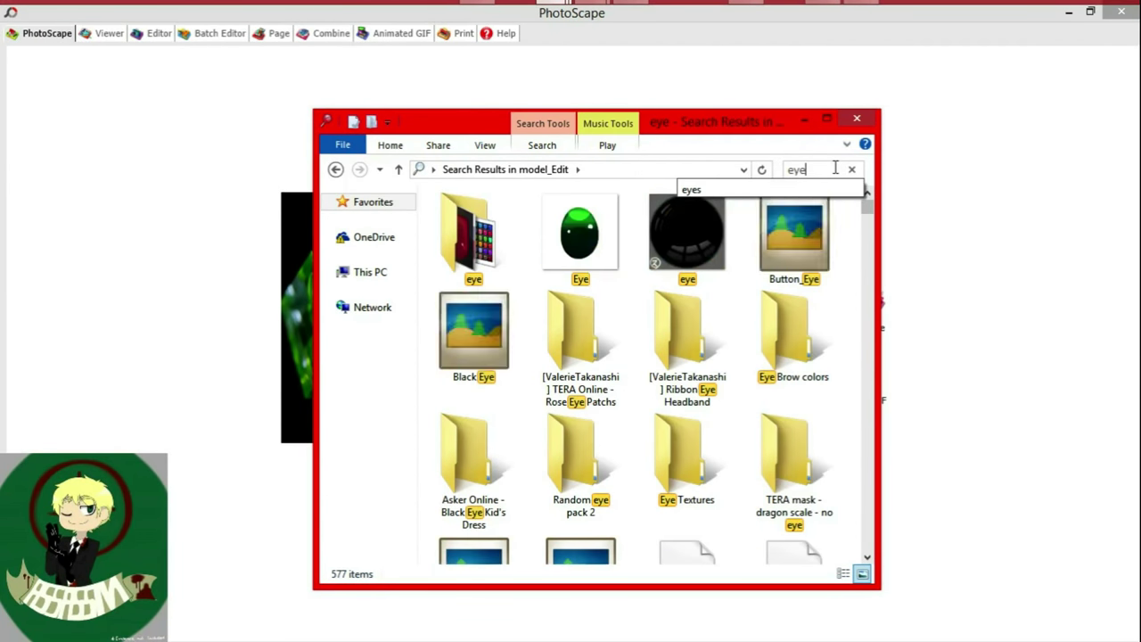
click(866, 557)
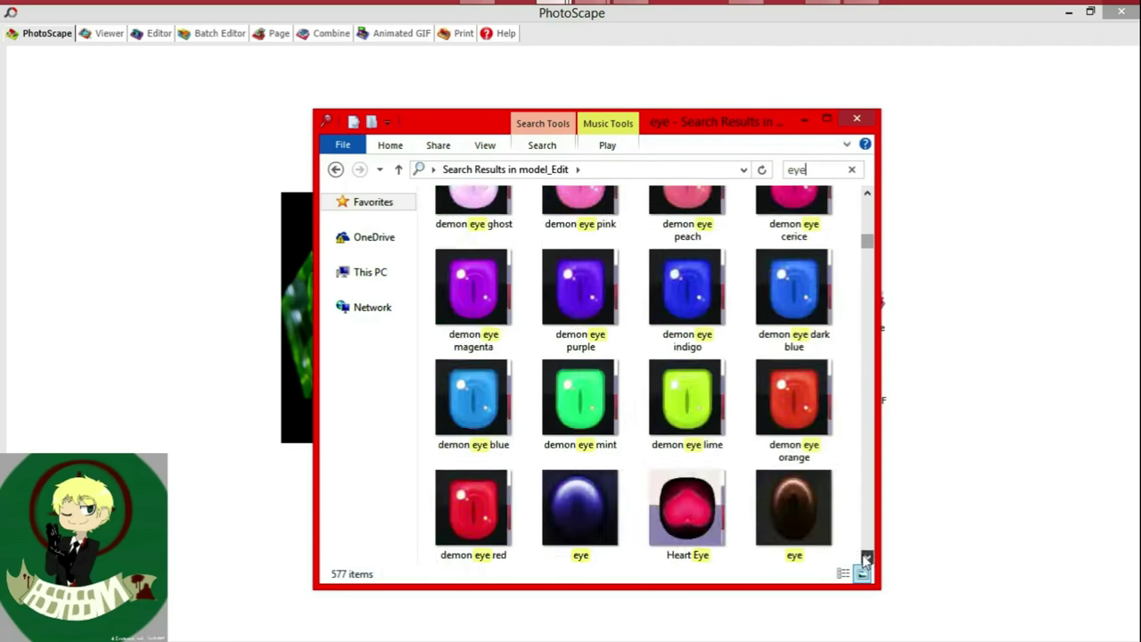
drag(865, 558, 866, 558)
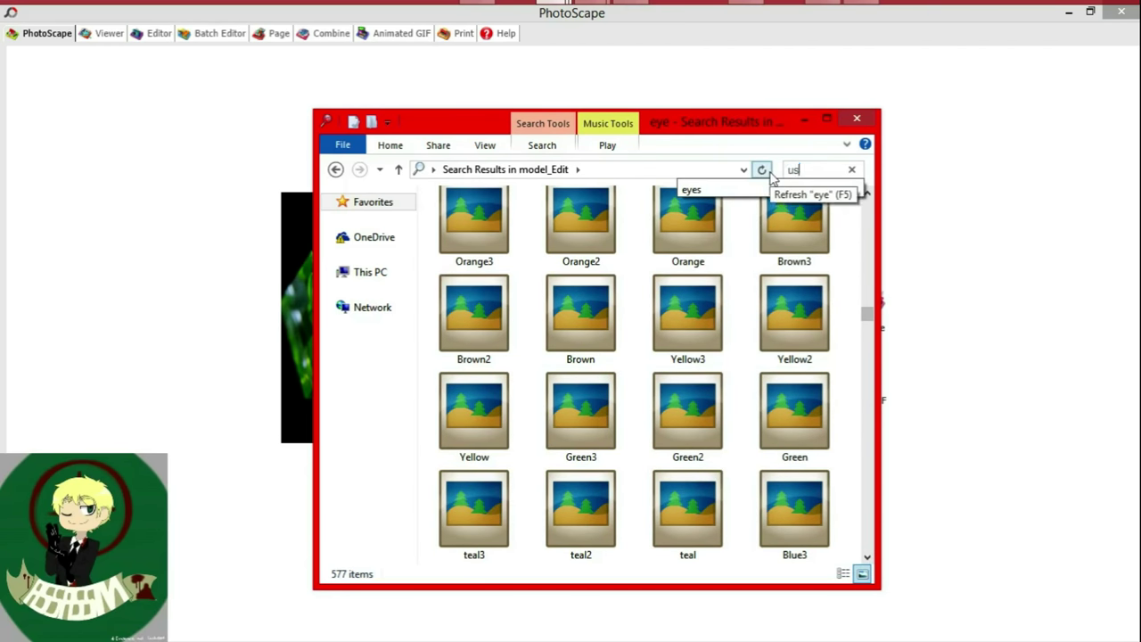
Search model_Edit for "us", open the first image result and page through the neighbouring textures to es_eye2.tga.
double_click(464, 250)
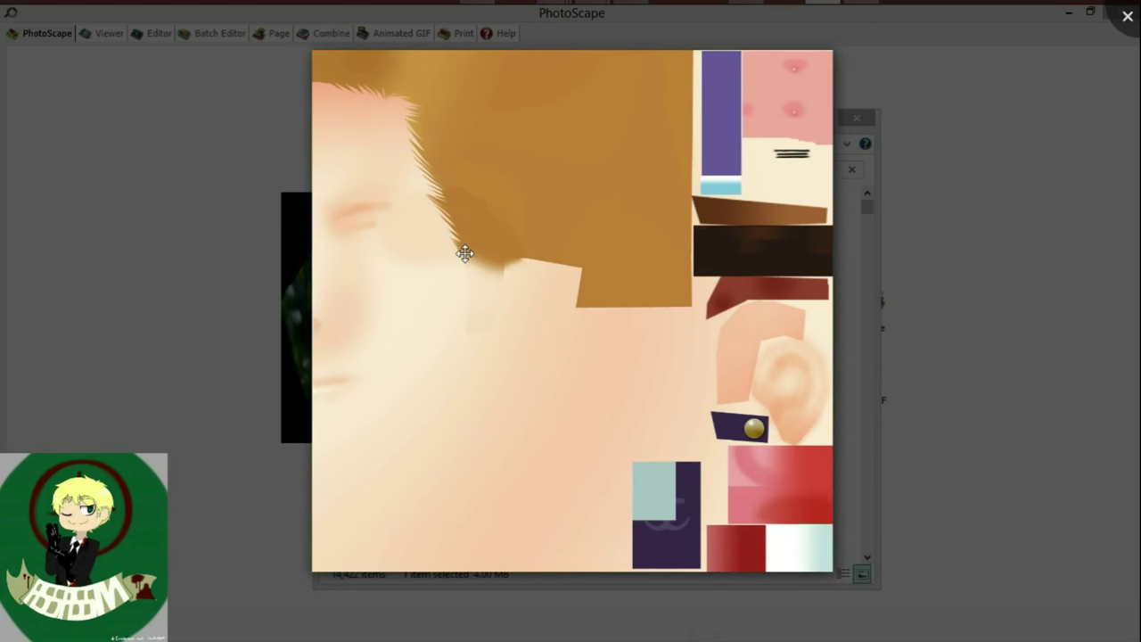
key(Left)
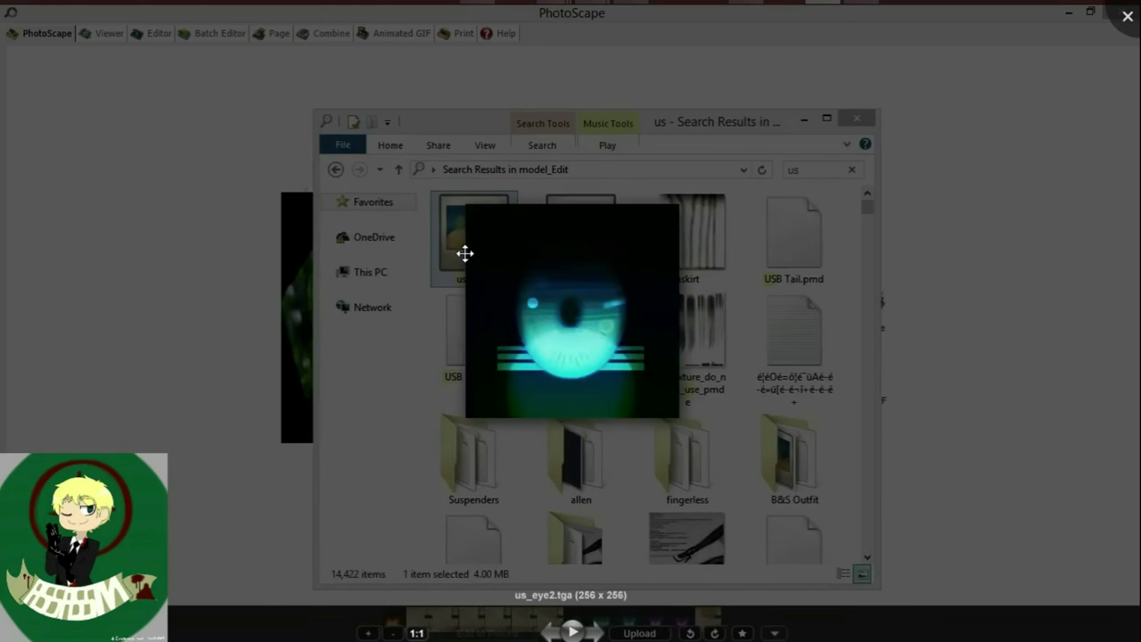
key(Right)
key(Right)
key(Right)
key(Right)
key(Right)
key(Right)
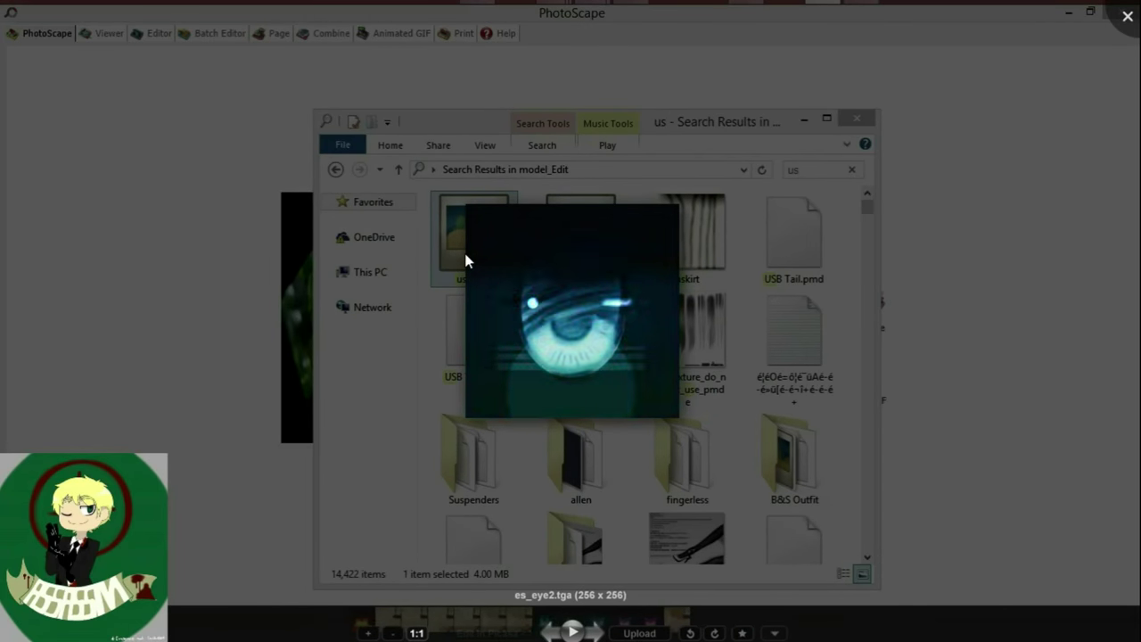
Open Snipping Tool and capture the whole es_eye2.tga eye texture as a new snip.
click(989, 214)
key(super)
click(114, 602)
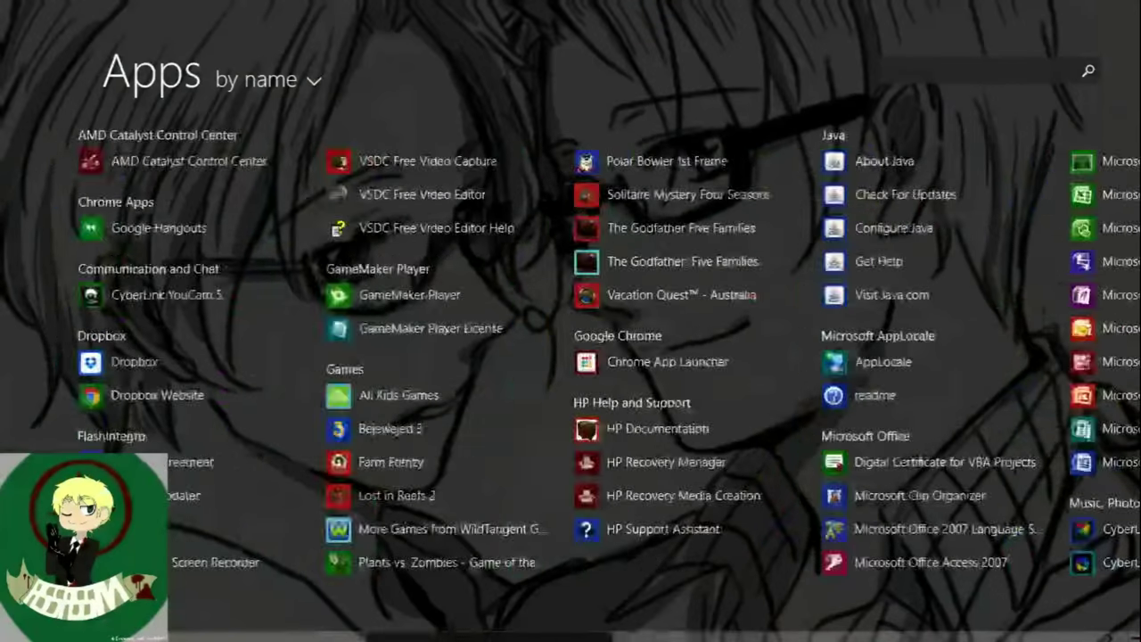
drag(258, 637, 993, 636)
click(805, 195)
click(189, 301)
drag(465, 205, 680, 418)
Save the snip as a PNG named eye, close Snipping Tool and the image viewer, and return to PhotoScape.
key(ctrl+s)
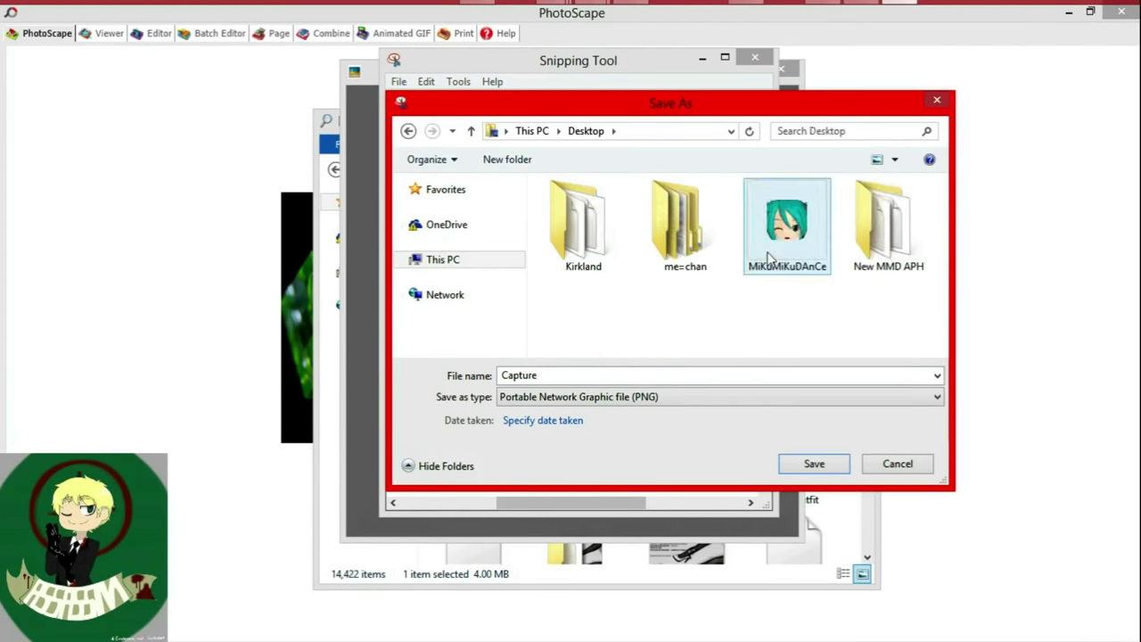
text(eye)
key(Return)
click(755, 57)
click(781, 69)
click(298, 116)
Open PhotoScape's Editor, widen the folder tree and browse it to the Kirkland folder on the desktop.
click(94, 33)
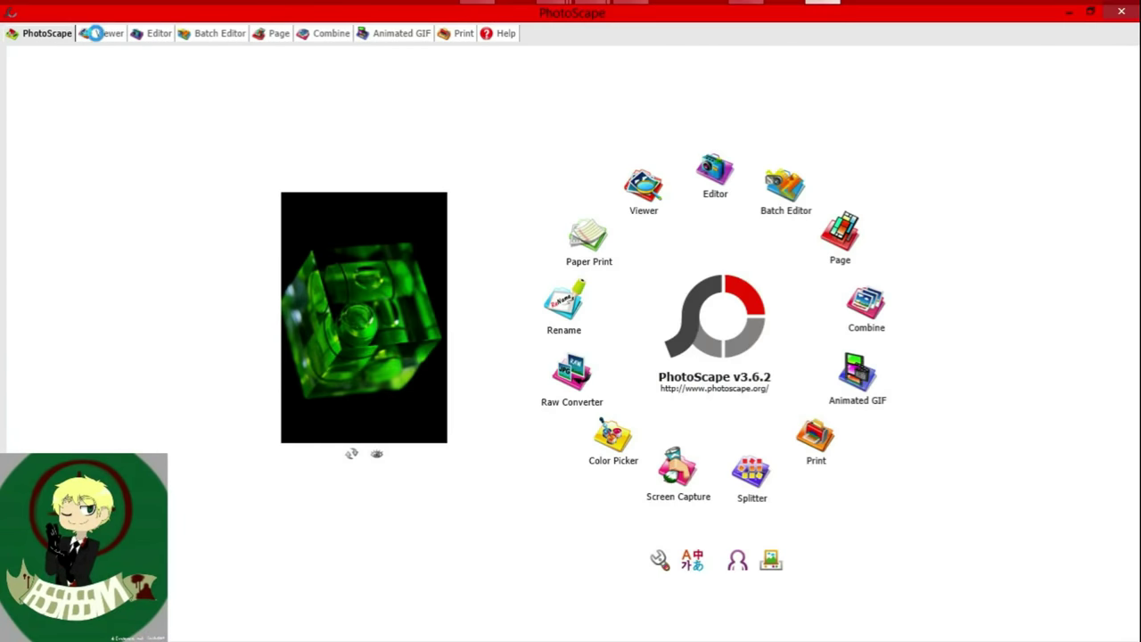
click(157, 33)
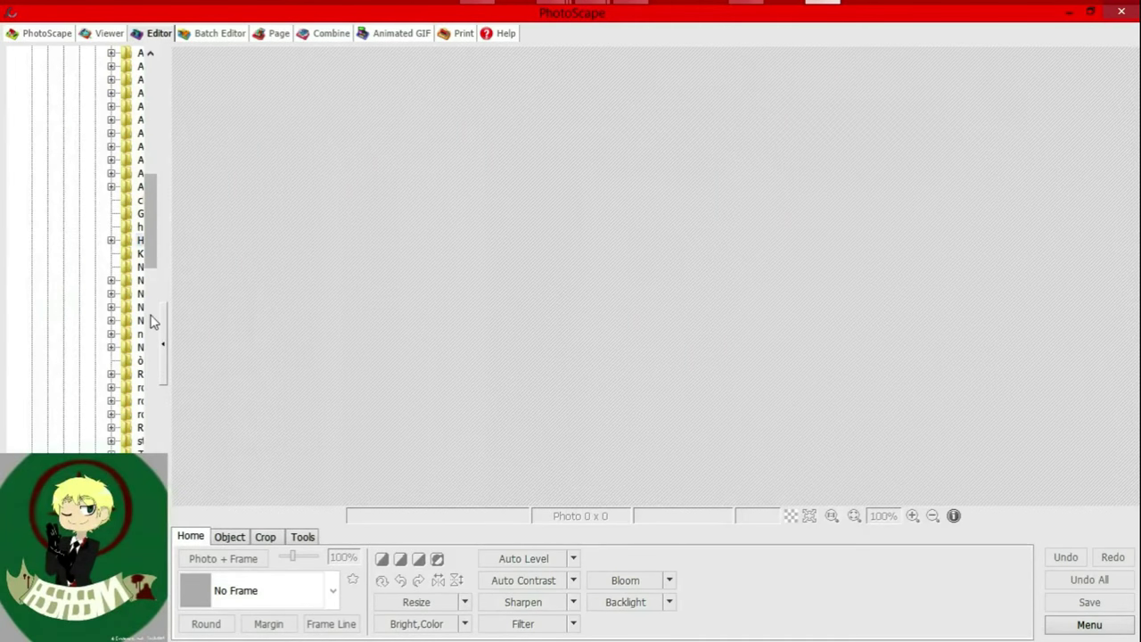
drag(160, 357, 224, 333)
drag(153, 241, 158, 138)
click(12, 187)
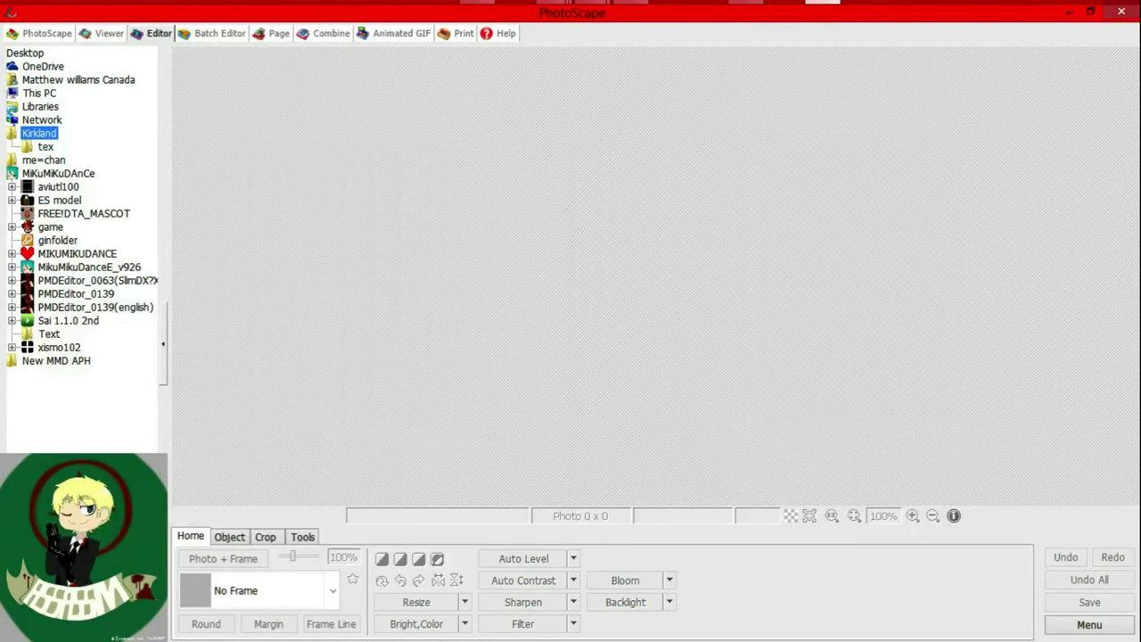
Crop the eye image with a freely drawn round crop of about 137 x 167 pixels around the iris.
click(265, 536)
drag(599, 204, 710, 345)
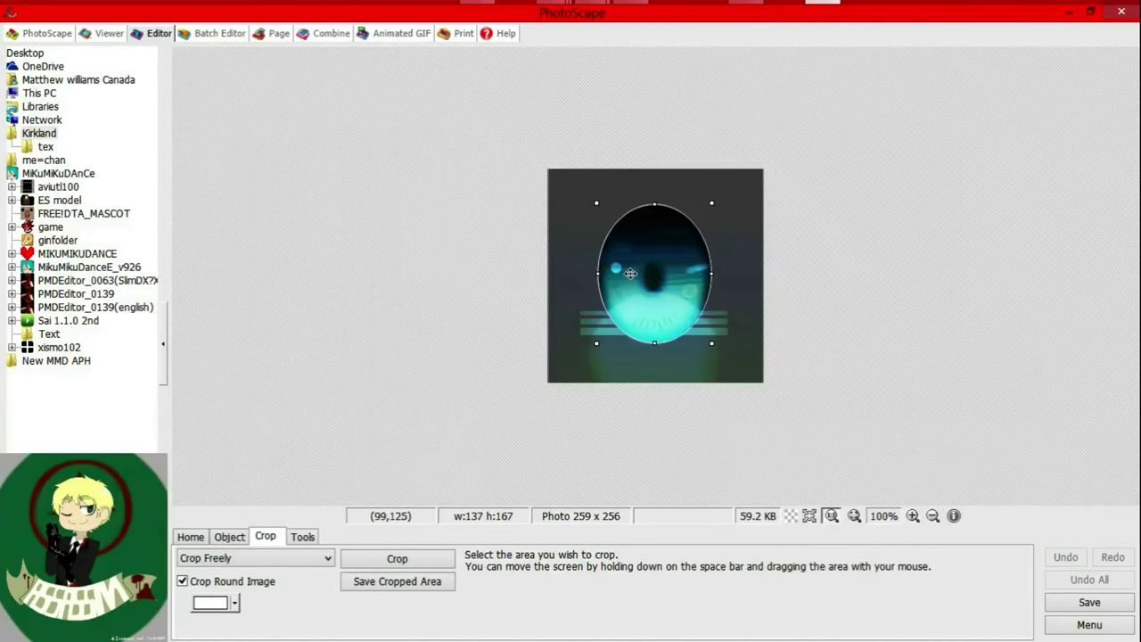
click(397, 558)
Try painting over the cropped eye with a dark green Paint Brush, and undo the painting.
click(229, 536)
click(302, 537)
click(369, 580)
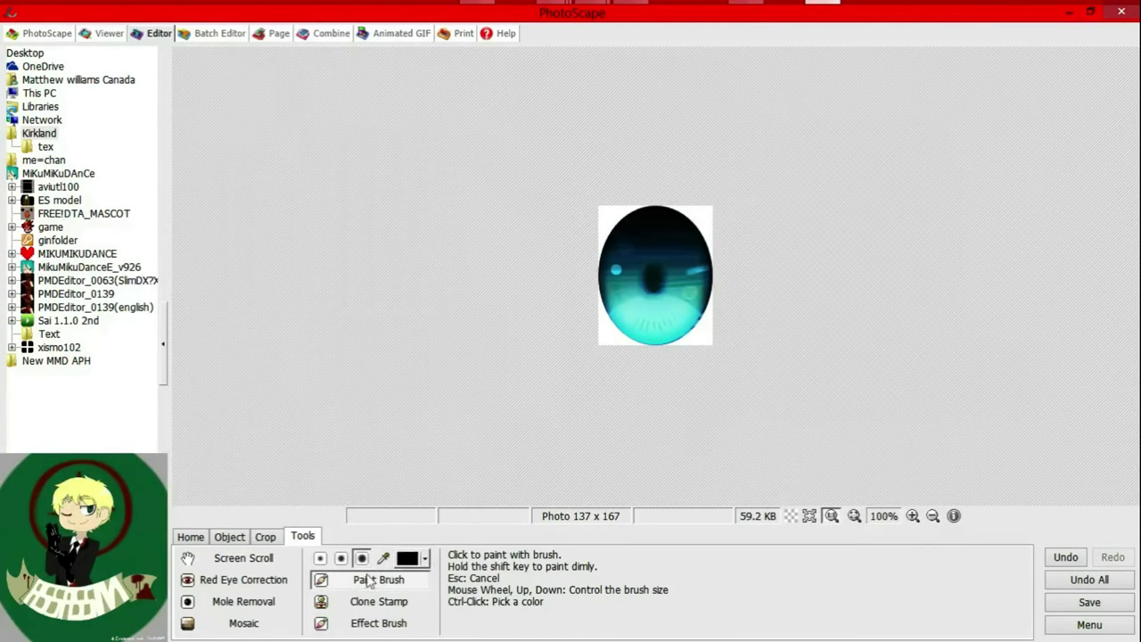
click(424, 559)
click(451, 452)
drag(674, 293, 733, 313)
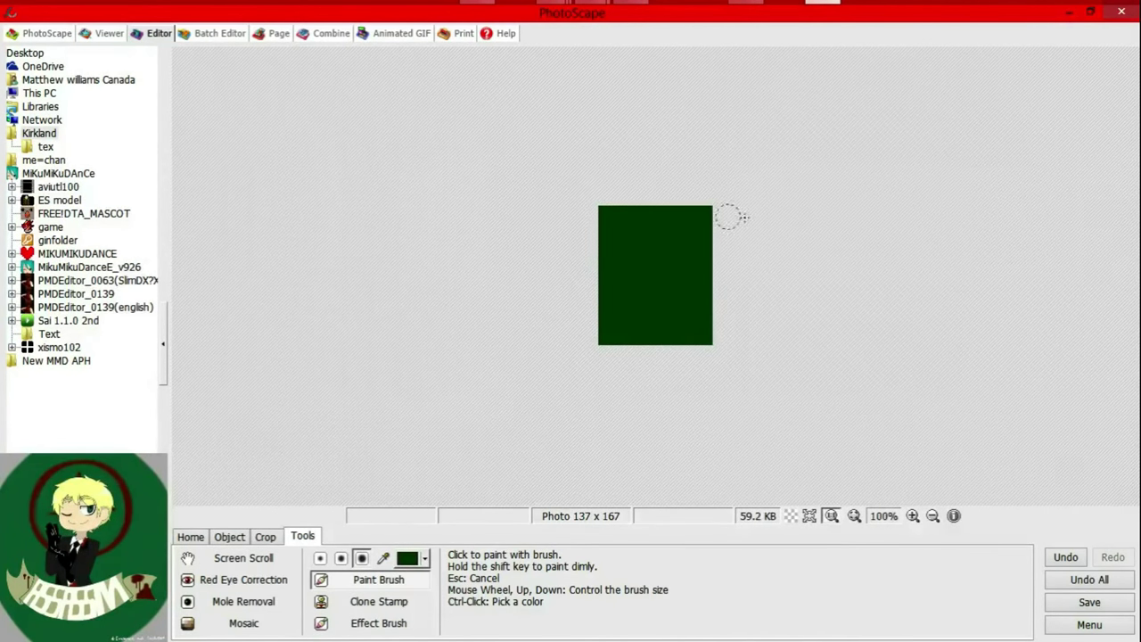
click(1078, 582)
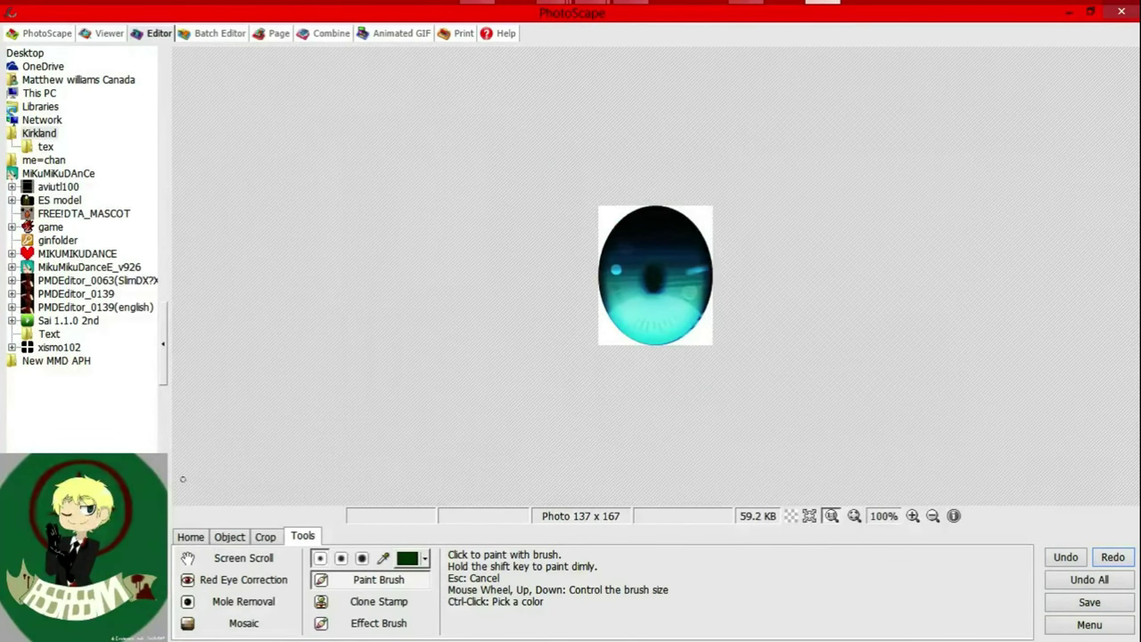
Insert the cropped eyes image from the Kirkland folder into Nukeye.png as a photo object with lowered opacity.
click(229, 537)
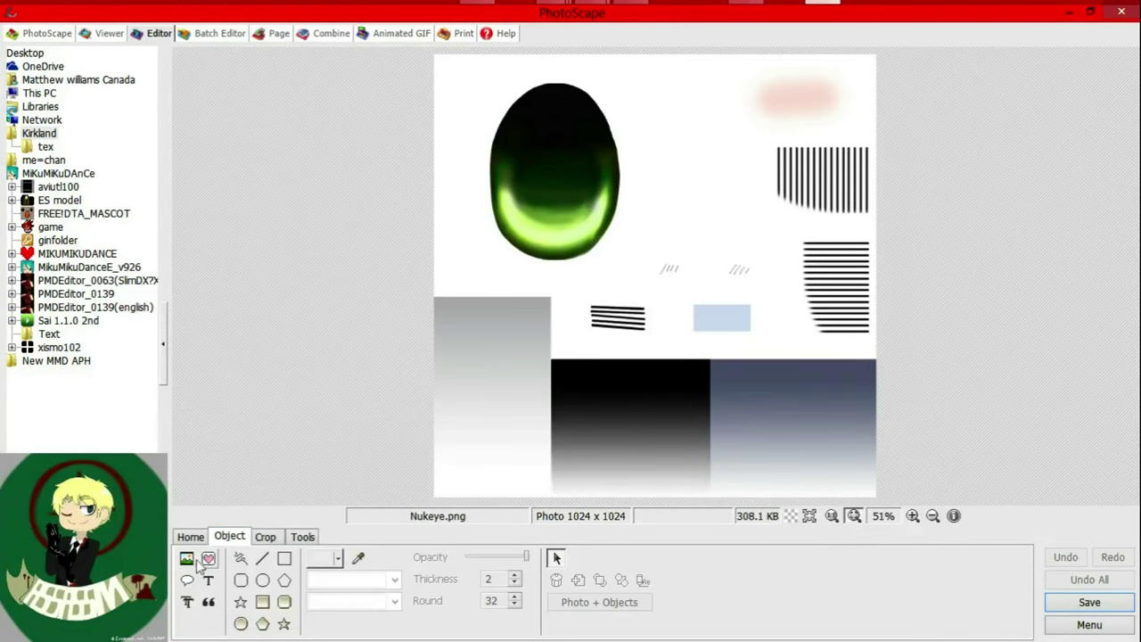
click(187, 559)
click(64, 313)
double_click(157, 272)
double_click(158, 274)
double_click(337, 276)
drag(277, 500, 228, 501)
click(415, 475)
Move and resize the semi-transparent eye photo to fit over the green eye in Nukeye.png.
drag(668, 279, 662, 308)
drag(499, 113, 474, 78)
drag(628, 135, 608, 118)
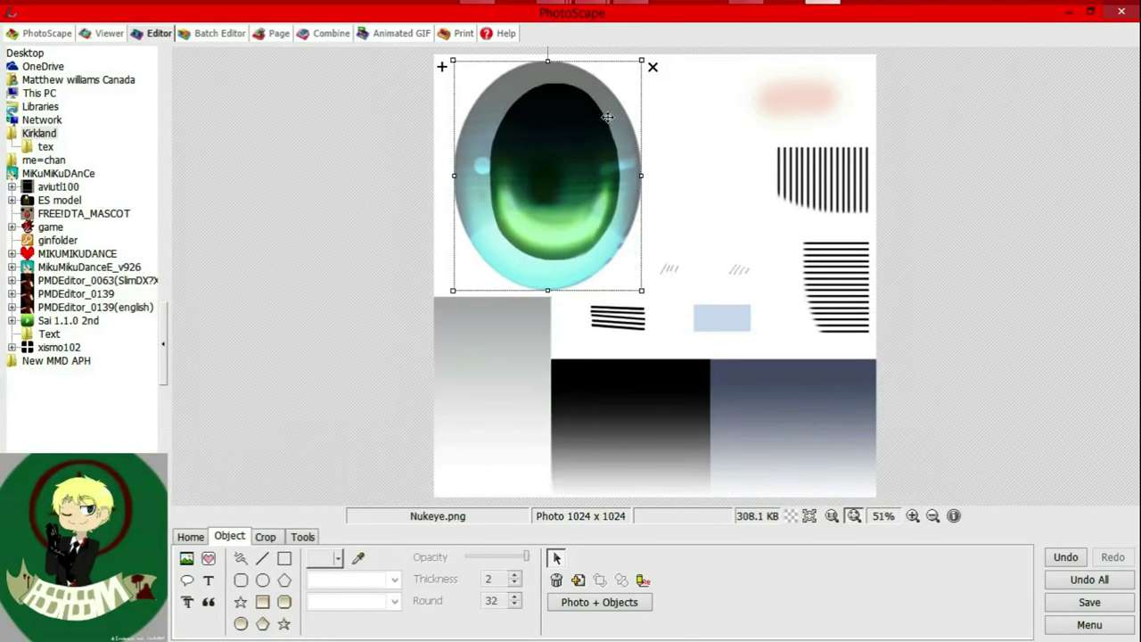
drag(641, 61, 566, 155)
drag(507, 213, 545, 152)
drag(556, 218, 556, 263)
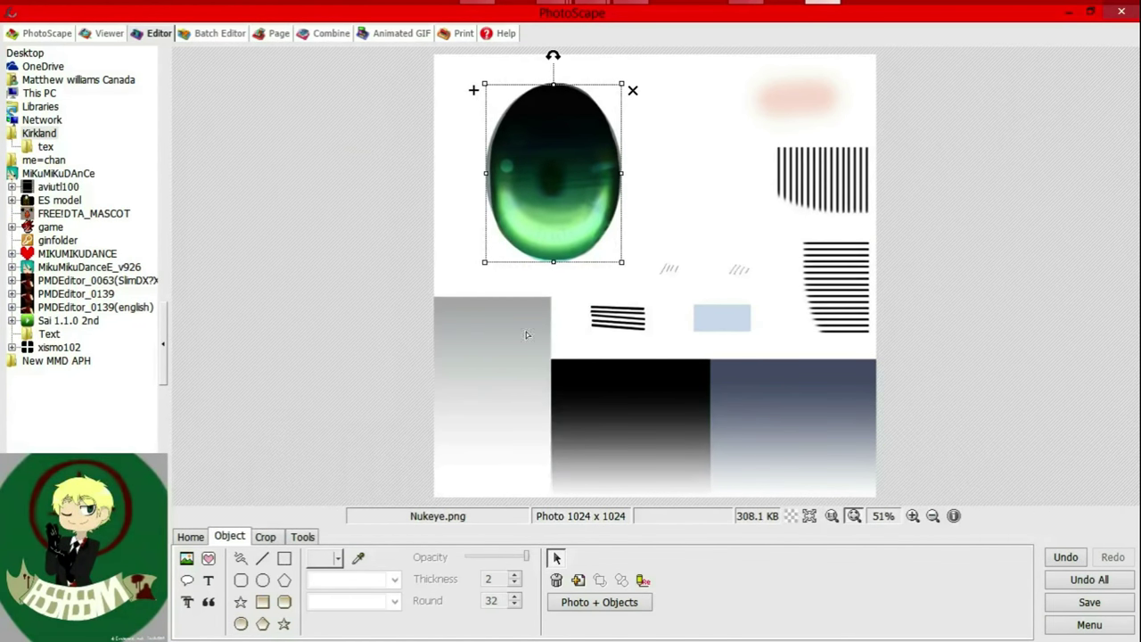
Set the overlaid eye photo's opacity to 121 and deselect it.
double_click(548, 200)
mouse_move(222, 500)
mouse_down()
mouse_move(312, 501)
mouse_move(224, 518)
mouse_up()
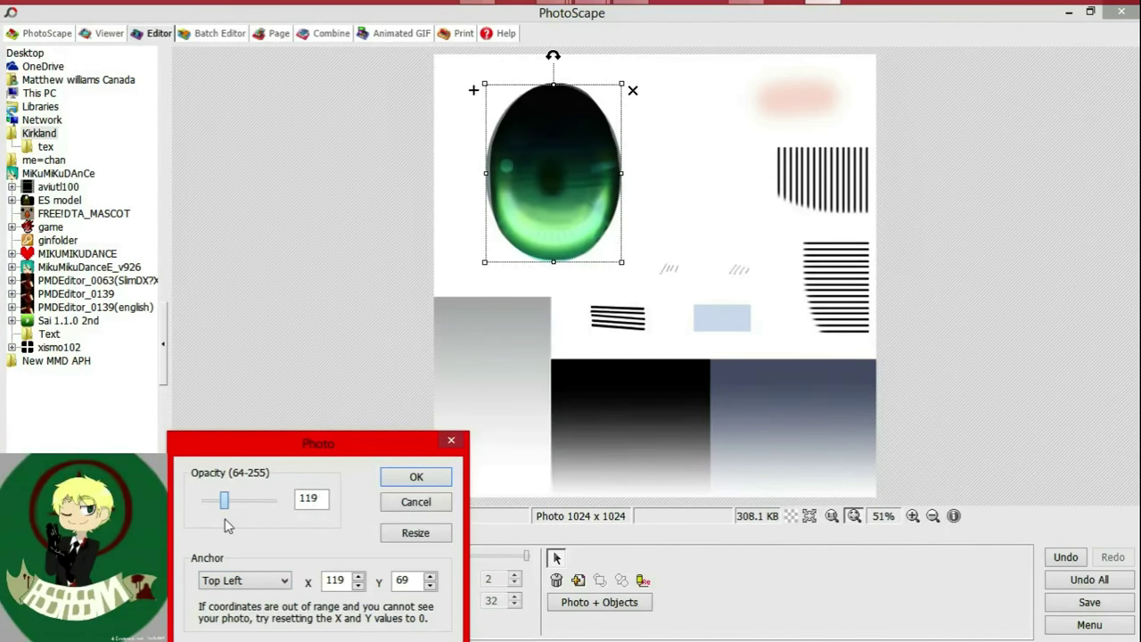
click(392, 475)
click(570, 307)
click(189, 537)
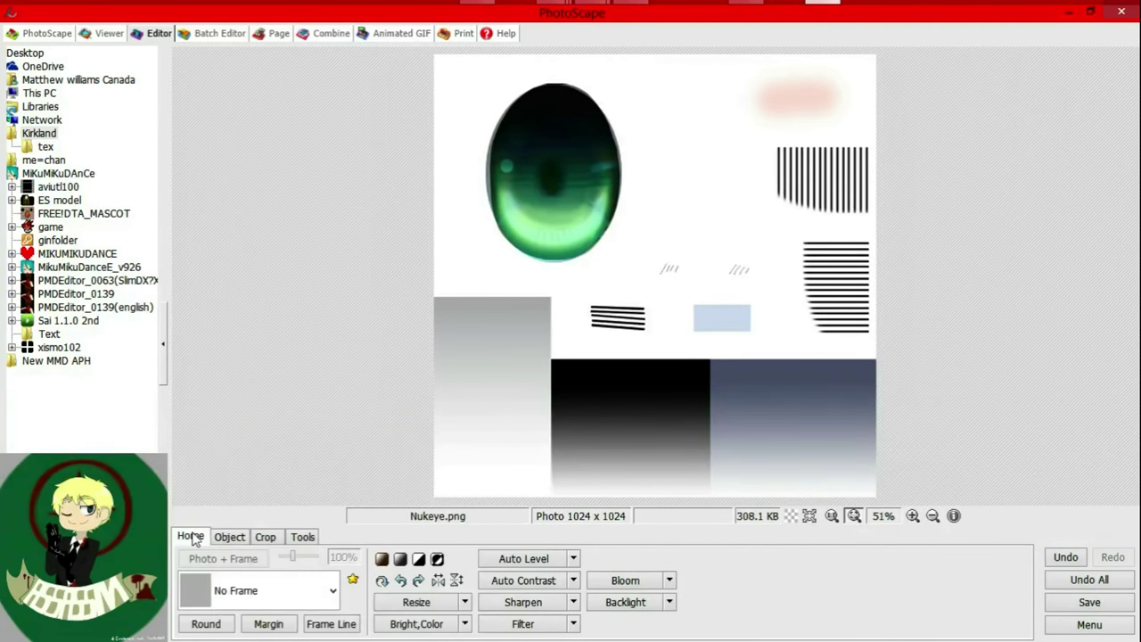
click(230, 536)
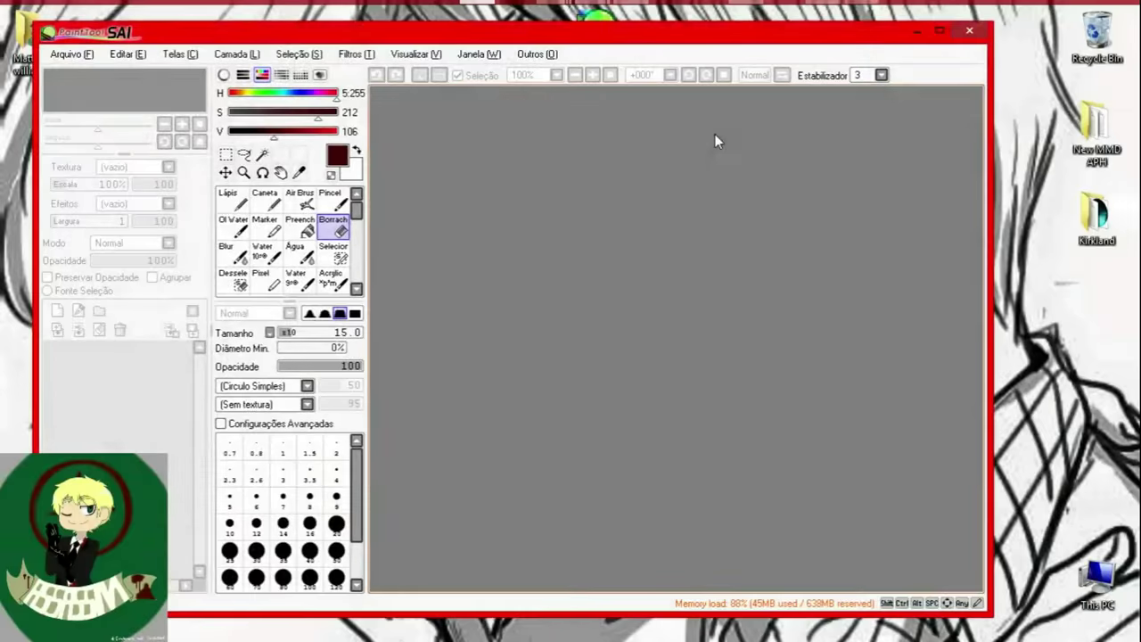
Switch to PaintTool SAI and open eyes.PNG from the Kirkland folder on the desktop.
click(57, 50)
click(77, 92)
click(79, 146)
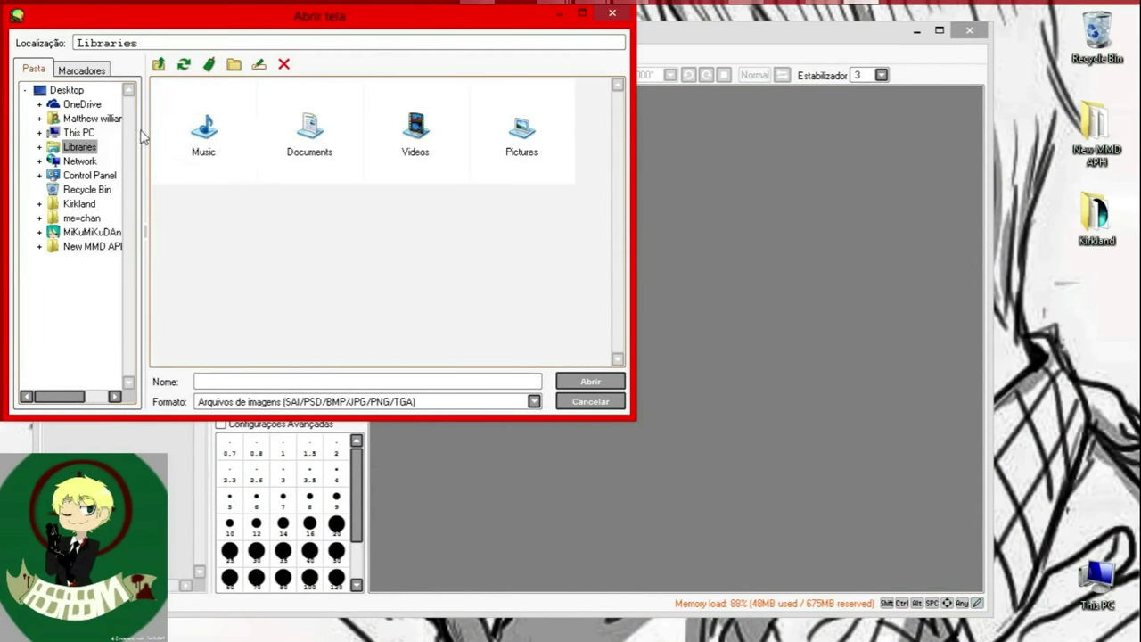
click(92, 146)
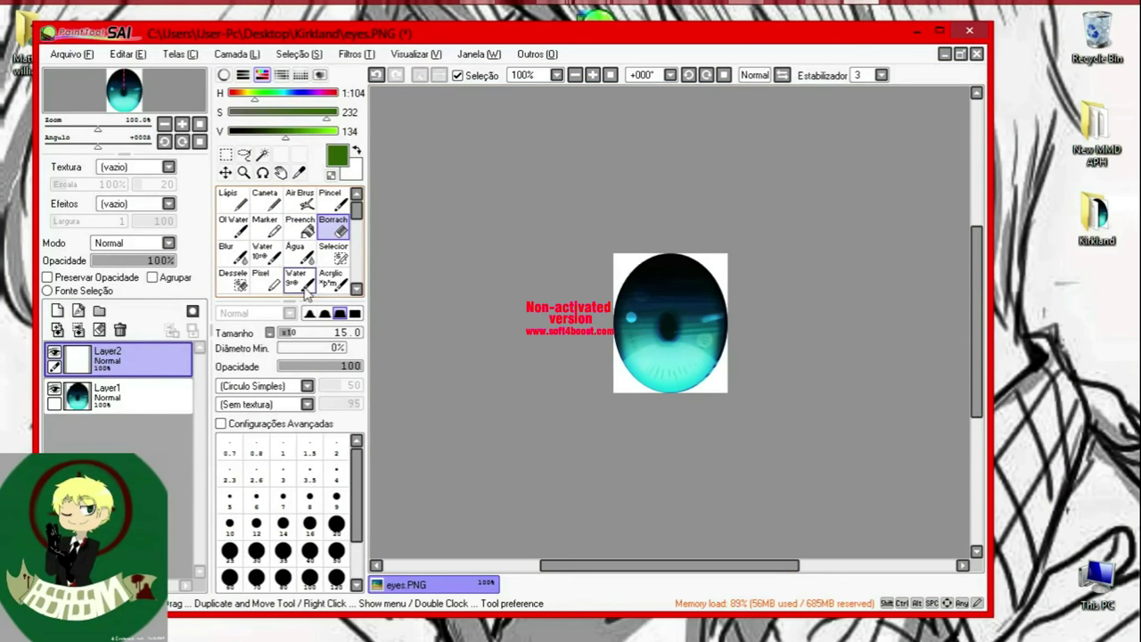
Cover Layer2 above the eye with green using the Caneta pen and set the layer's opacity to 54%.
click(234, 202)
mouse_move(632, 356)
mouse_down()
mouse_move(672, 312)
mouse_move(799, 280)
mouse_move(624, 262)
mouse_up()
key(ctrl+z)
click(266, 201)
mouse_move(166, 263)
mouse_down()
mouse_move(128, 266)
mouse_move(177, 261)
mouse_move(134, 268)
mouse_up()
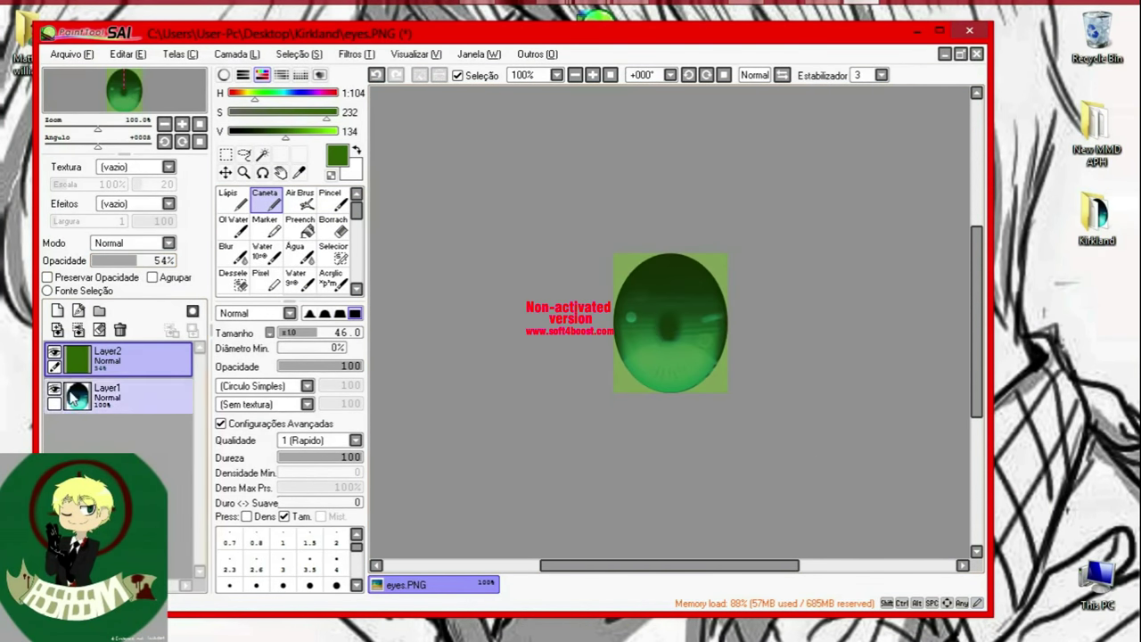
Add a new layer, cover it with darker green, set its opacity to 43%, and select Layer1.
click(58, 311)
drag(686, 275, 751, 384)
mouse_move(159, 265)
mouse_down()
mouse_move(132, 267)
mouse_move(168, 265)
mouse_move(129, 267)
mouse_up()
click(133, 433)
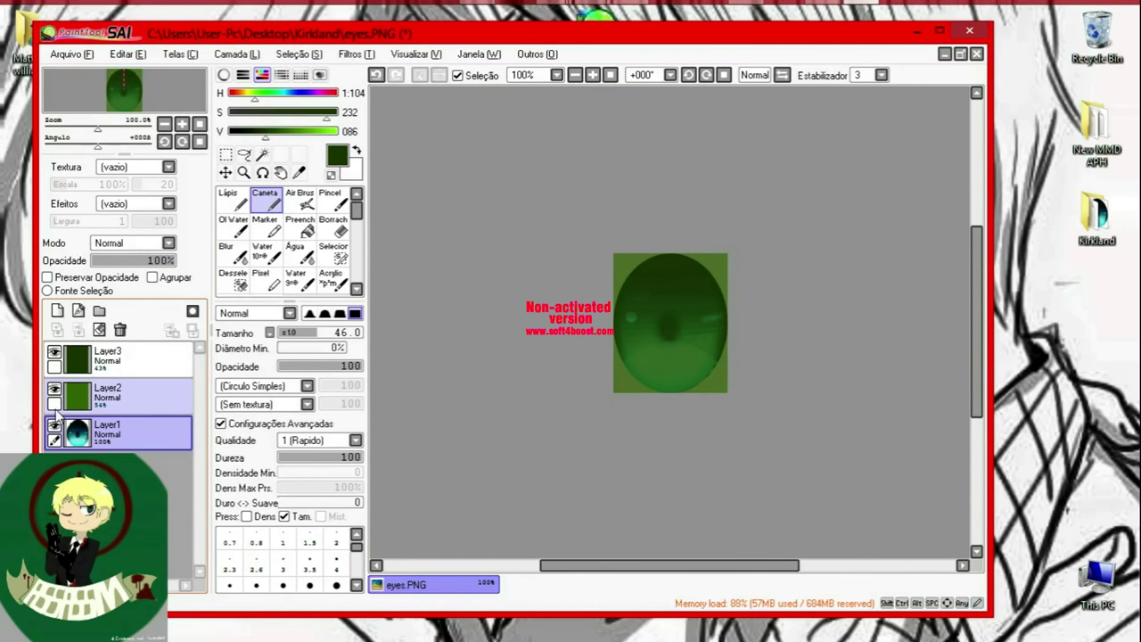
Try darkening the pupil and covering the highlight with a size 18 dark green pen, and undo all the green painting.
scroll(612, 392, up, 5)
drag(568, 564, 613, 564)
drag(974, 399, 974, 356)
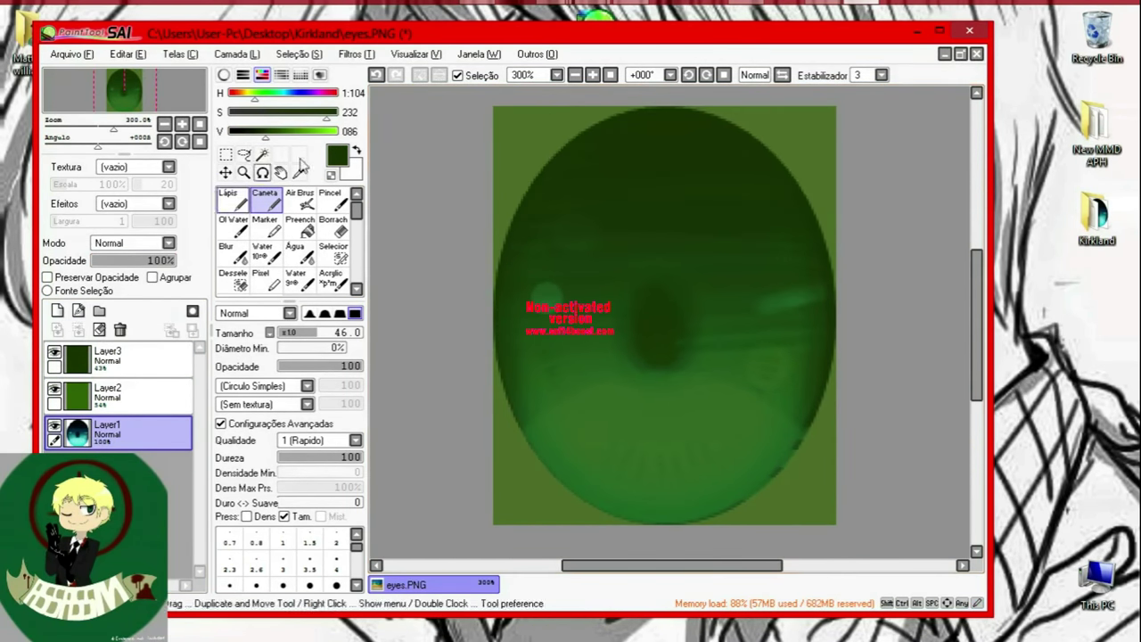
click(107, 392)
drag(260, 131, 247, 131)
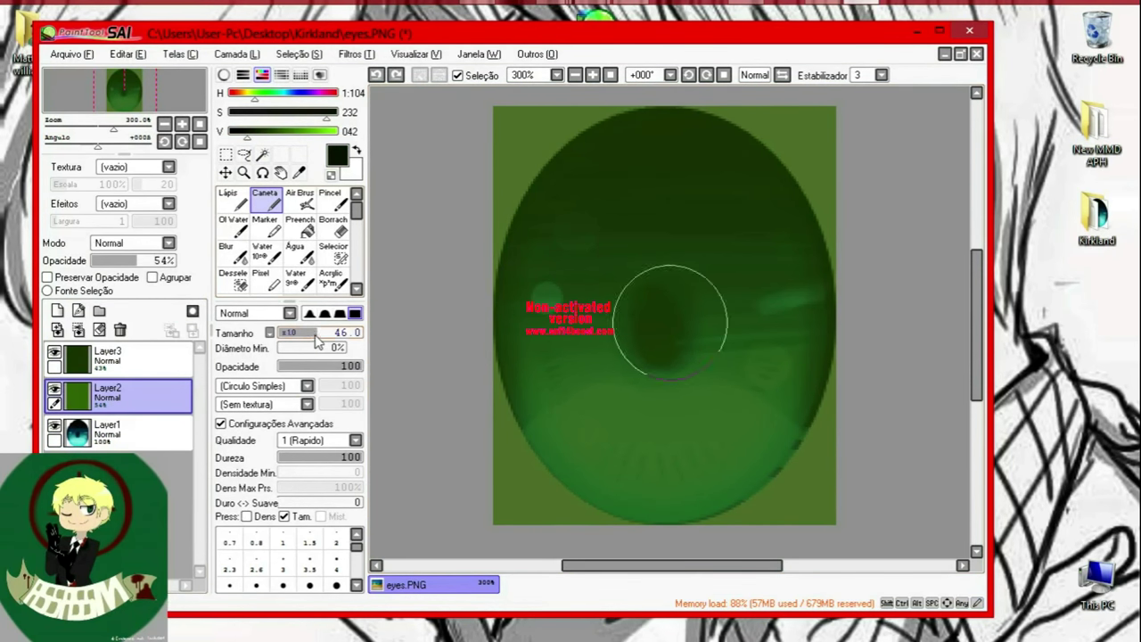
click(376, 76)
click(125, 433)
click(547, 301)
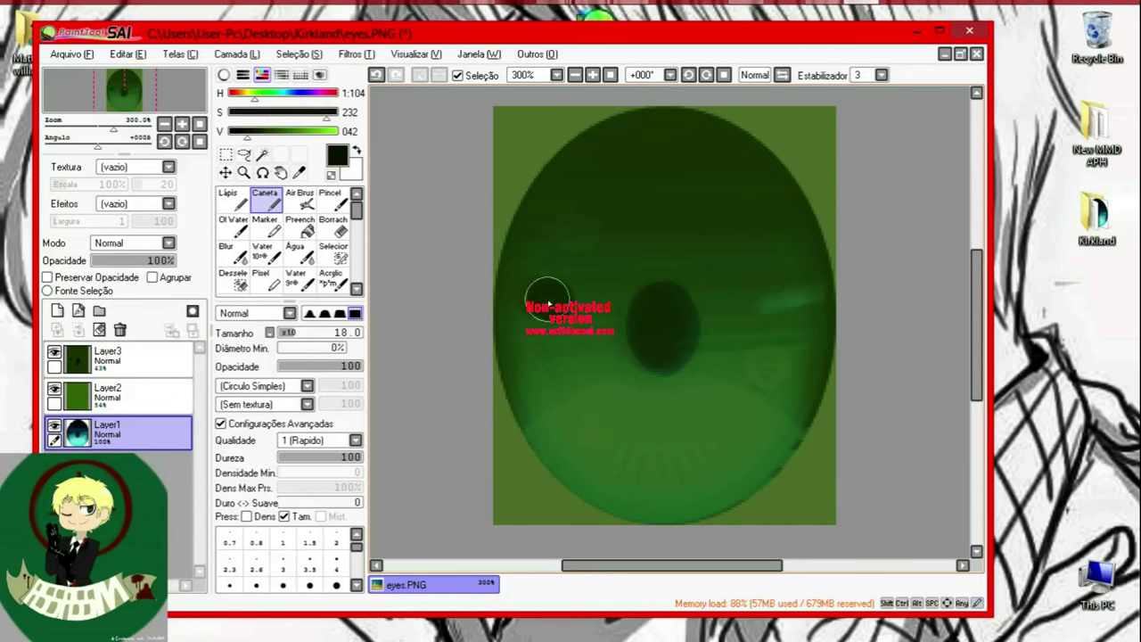
click(376, 76)
click(376, 76)
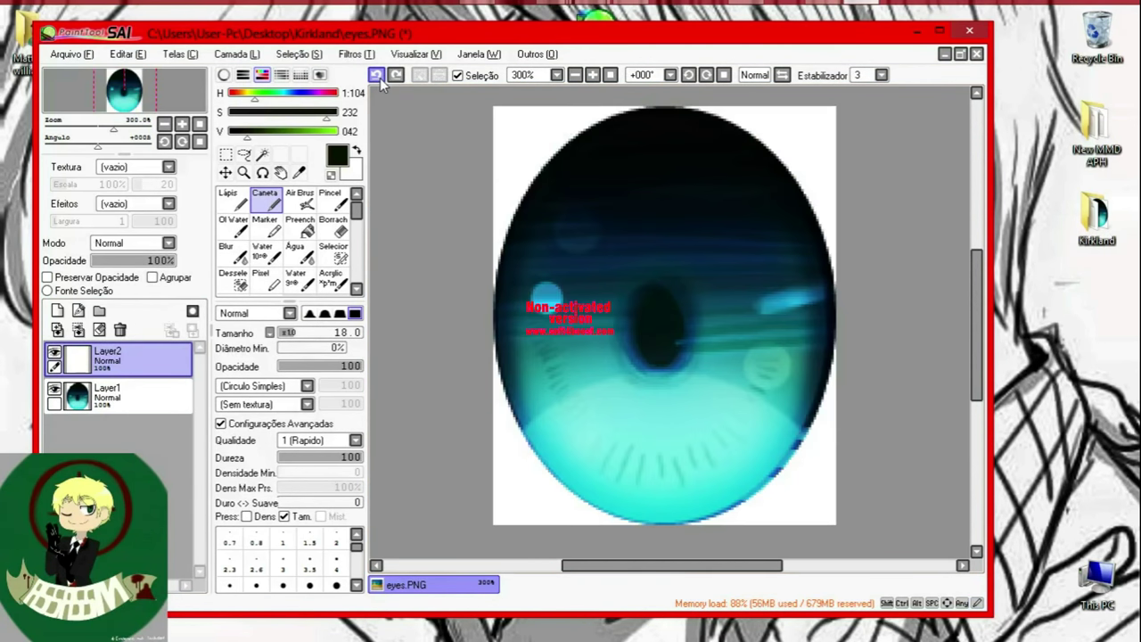
Try a bucket fill on Layer2, undo it, and paint the layer dark with the Água brush at 17% layer opacity.
click(300, 226)
click(644, 295)
click(376, 75)
click(299, 253)
mouse_move(535, 357)
mouse_down()
mouse_move(441, 252)
mouse_move(800, 181)
mouse_up()
drag(171, 261, 92, 265)
Close PaintTool SAI without saving eyes.PNG, and save Nukeye.png under its own name in PhotoScape.
click(968, 31)
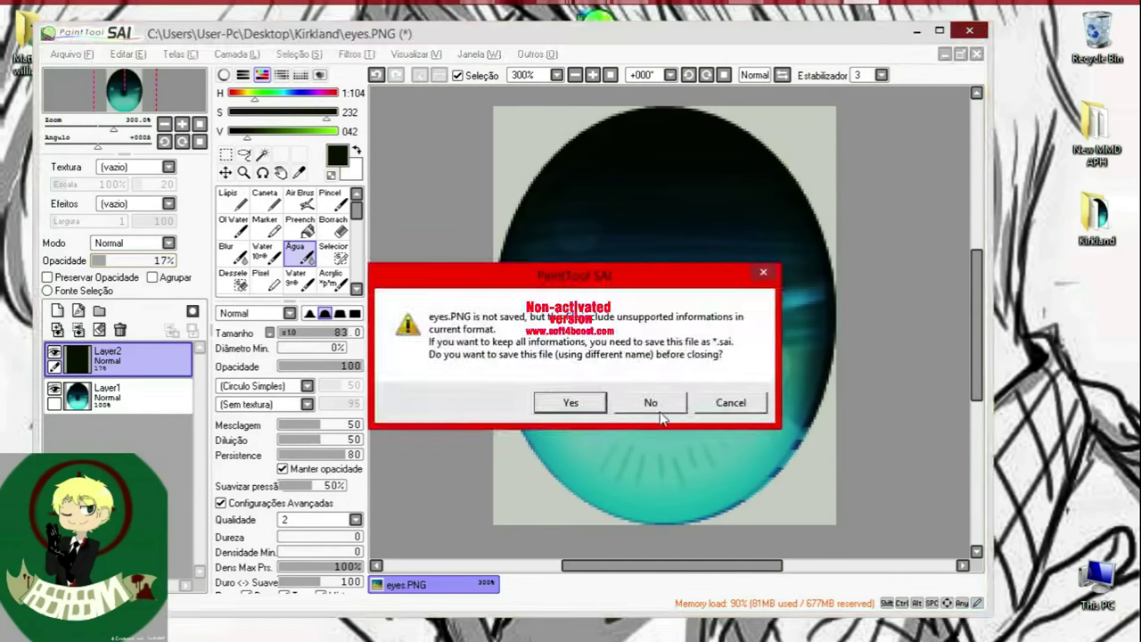
click(653, 402)
click(810, 16)
click(1089, 602)
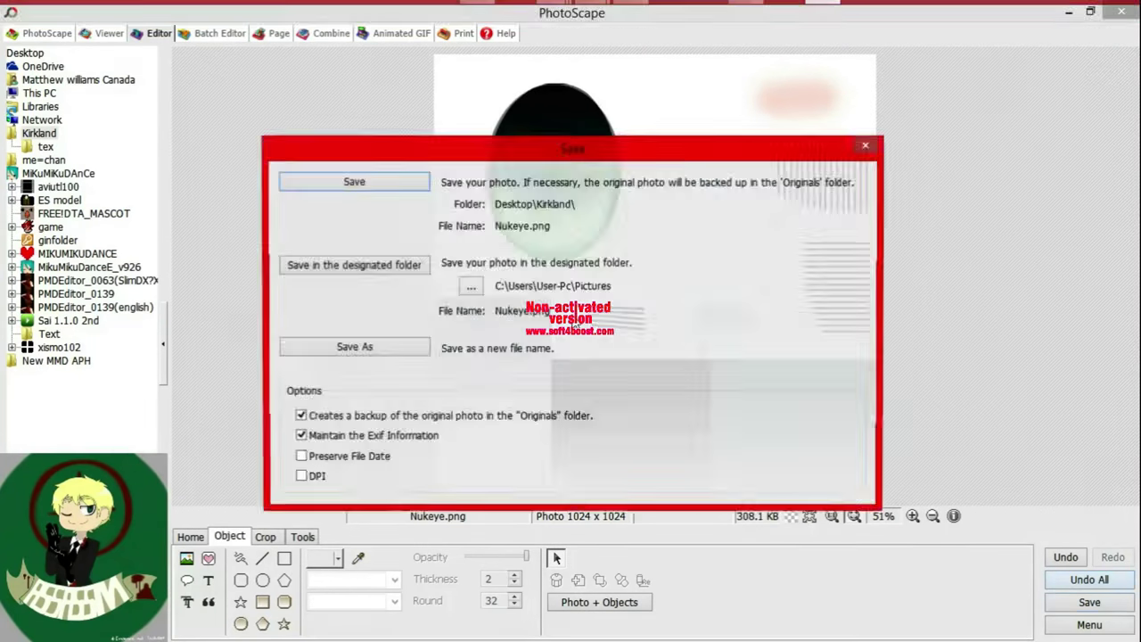
click(353, 181)
Switch to PMX Editor, open assassin Kirkland.pmx and inspect the model's eye texture up close.
click(1114, 16)
click(591, 15)
click(497, 110)
click(43, 39)
click(61, 75)
double_click(369, 163)
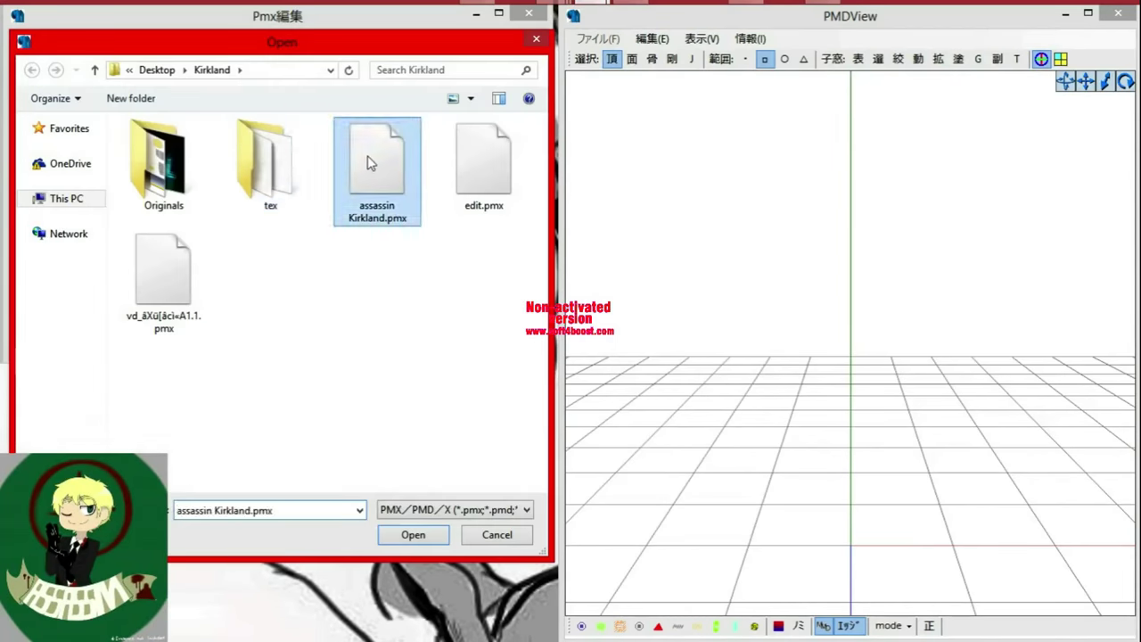
drag(1105, 81, 1103, 111)
drag(1086, 81, 1100, 138)
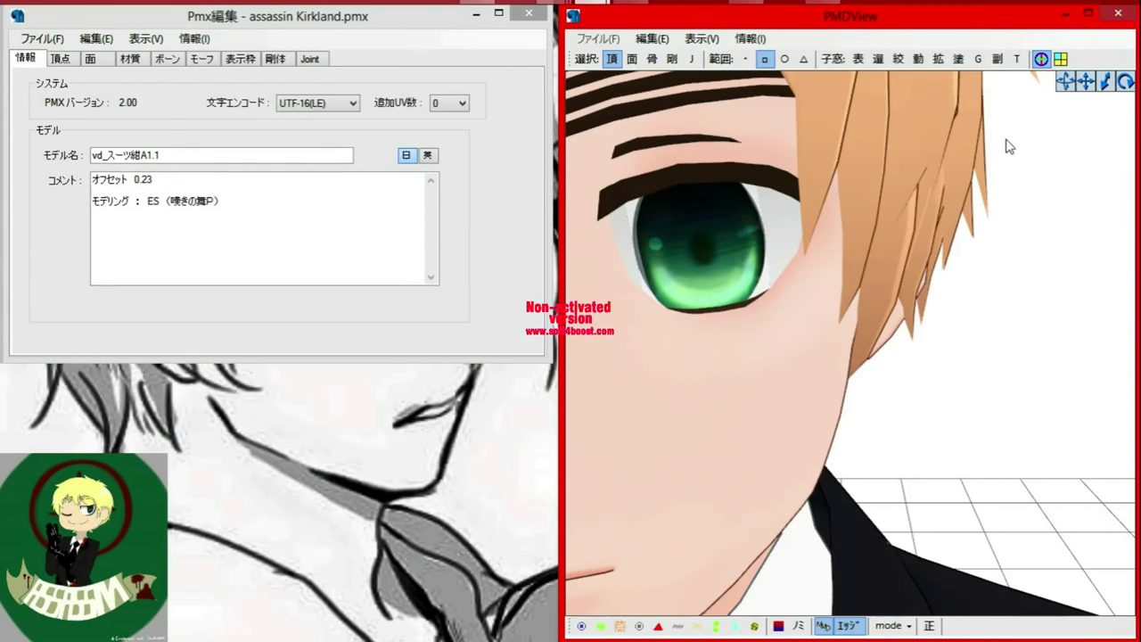
Return to PhotoScape, lower the overlaid eye's opacity to 88 and narrow it to match the green eye underneath.
click(822, 15)
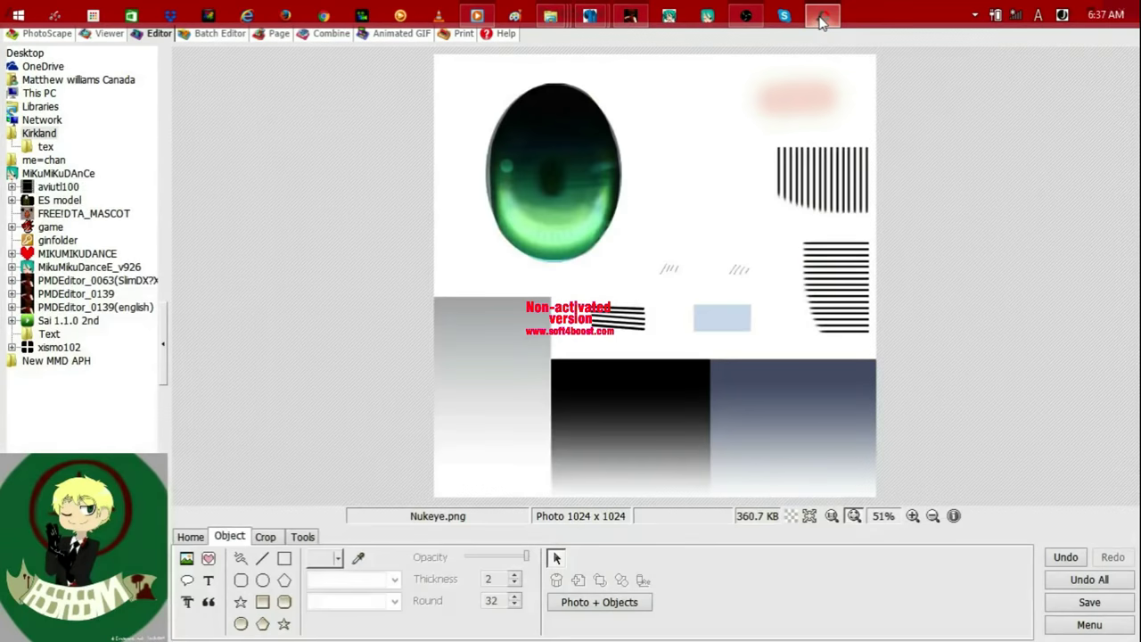
double_click(545, 153)
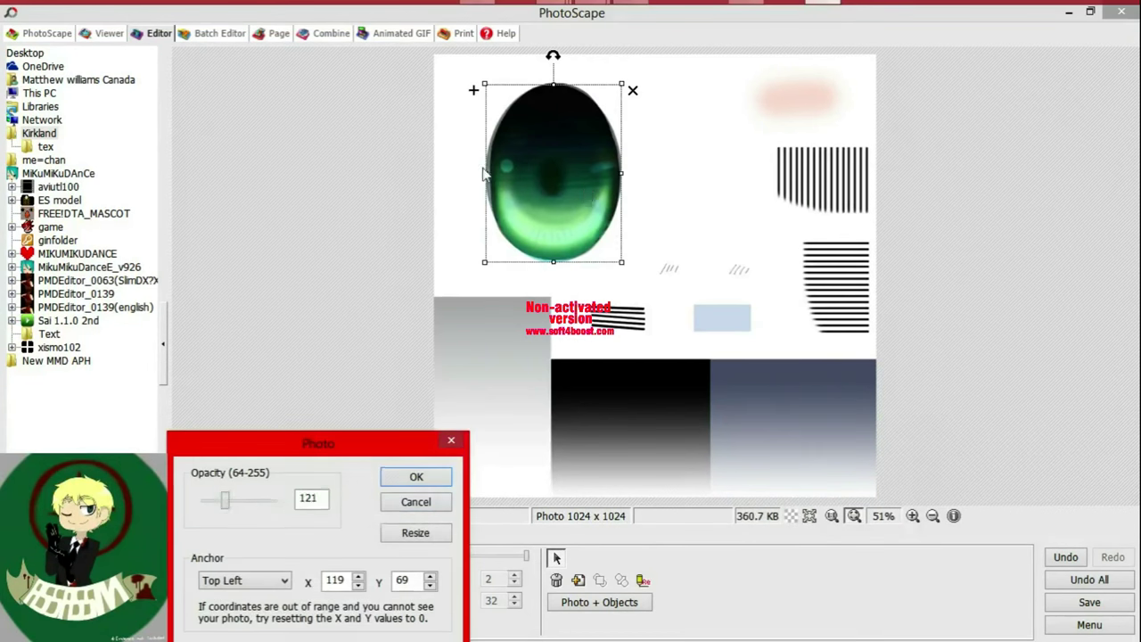
drag(226, 503, 204, 503)
click(415, 476)
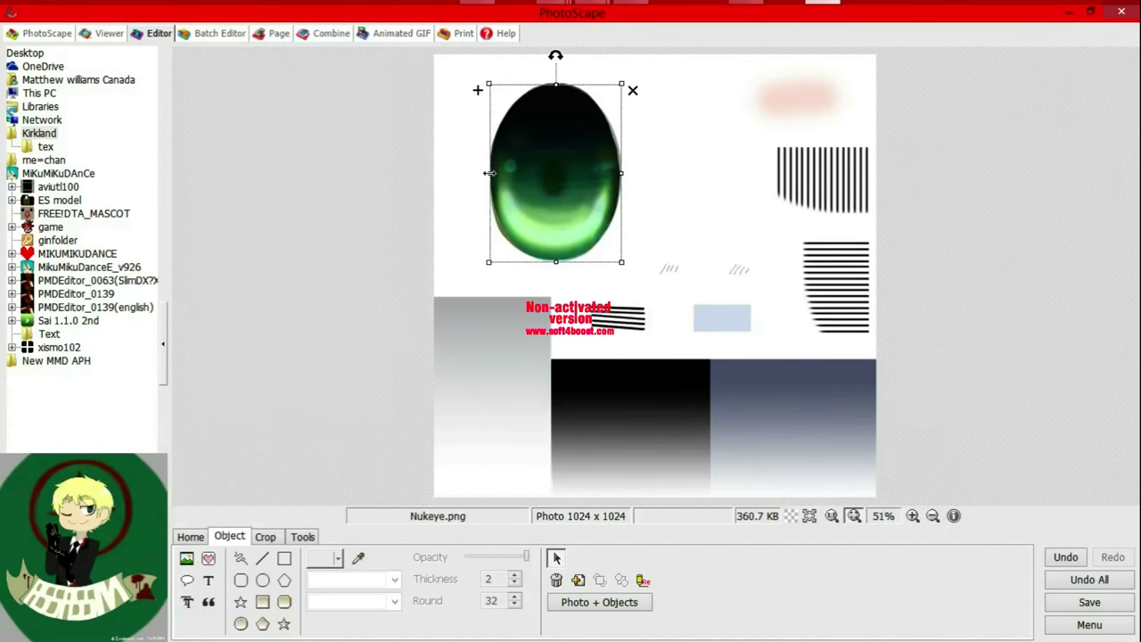
double_click(517, 200)
drag(356, 438, 323, 306)
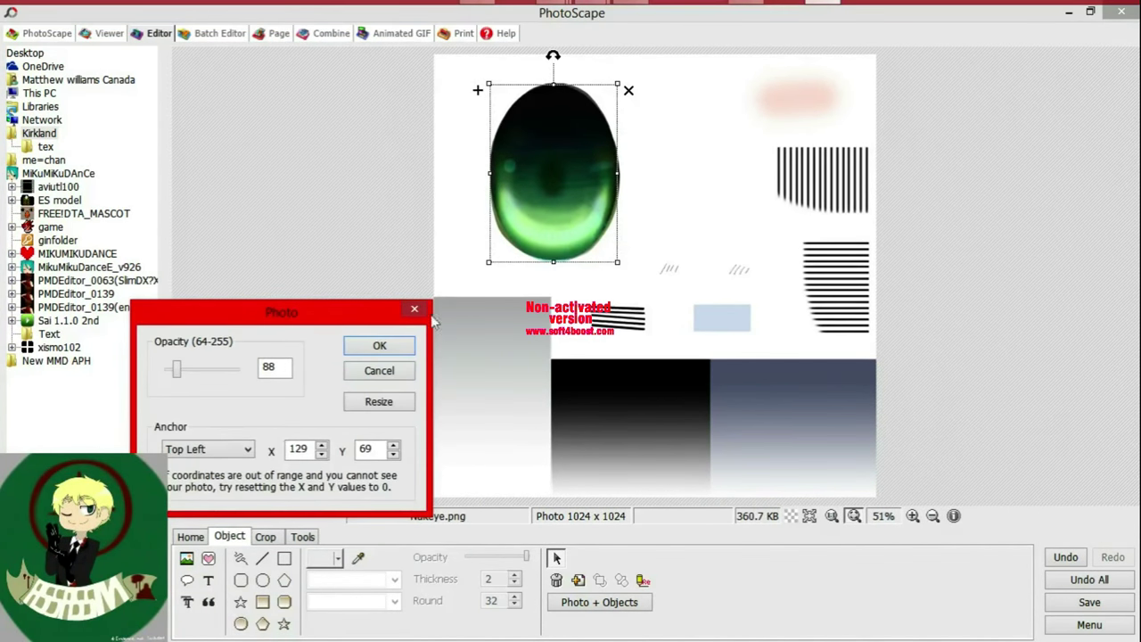
click(405, 346)
click(211, 559)
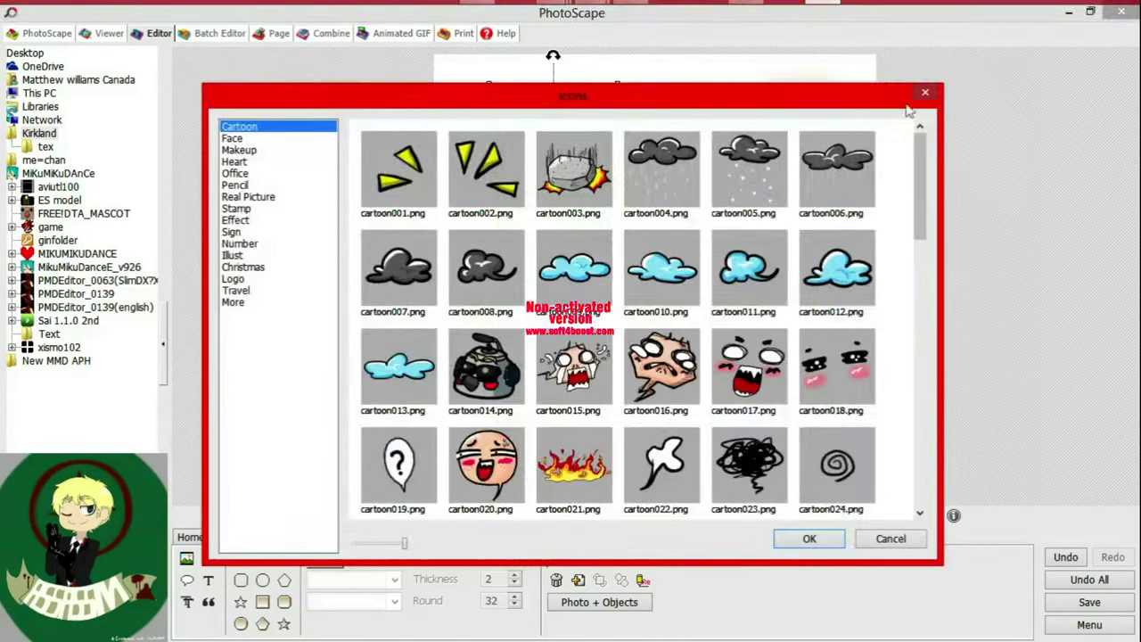
key(Escape)
click(264, 537)
click(229, 537)
click(190, 537)
click(232, 539)
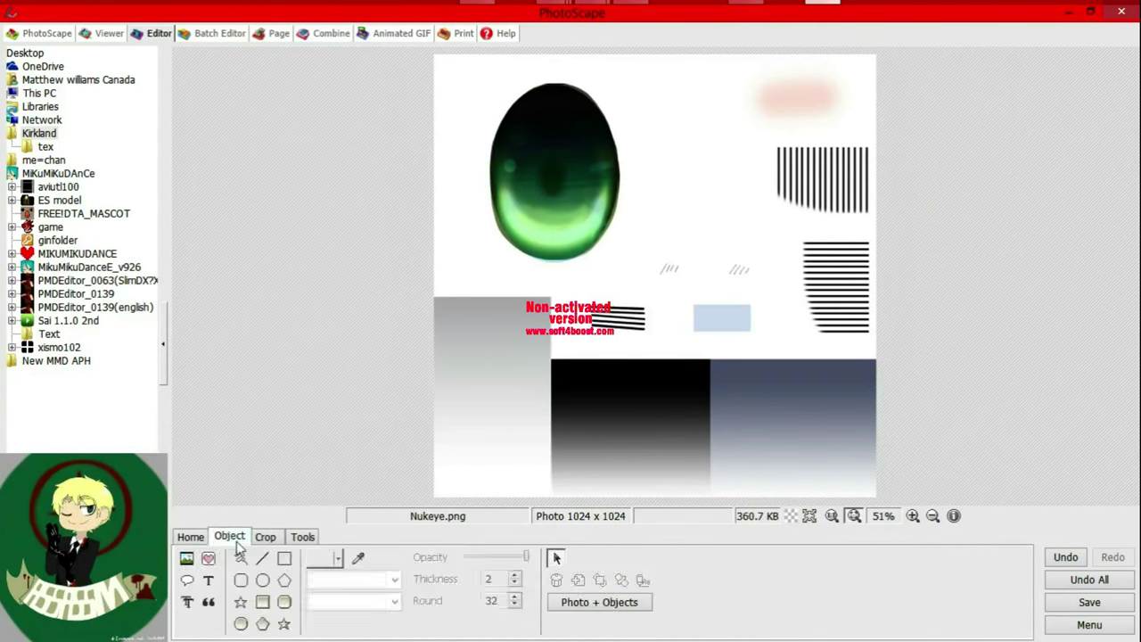
Crop the blended green eye with a round crop of about 302 x 409 pixels and a pale yellow background.
click(262, 538)
click(235, 603)
click(302, 553)
click(235, 604)
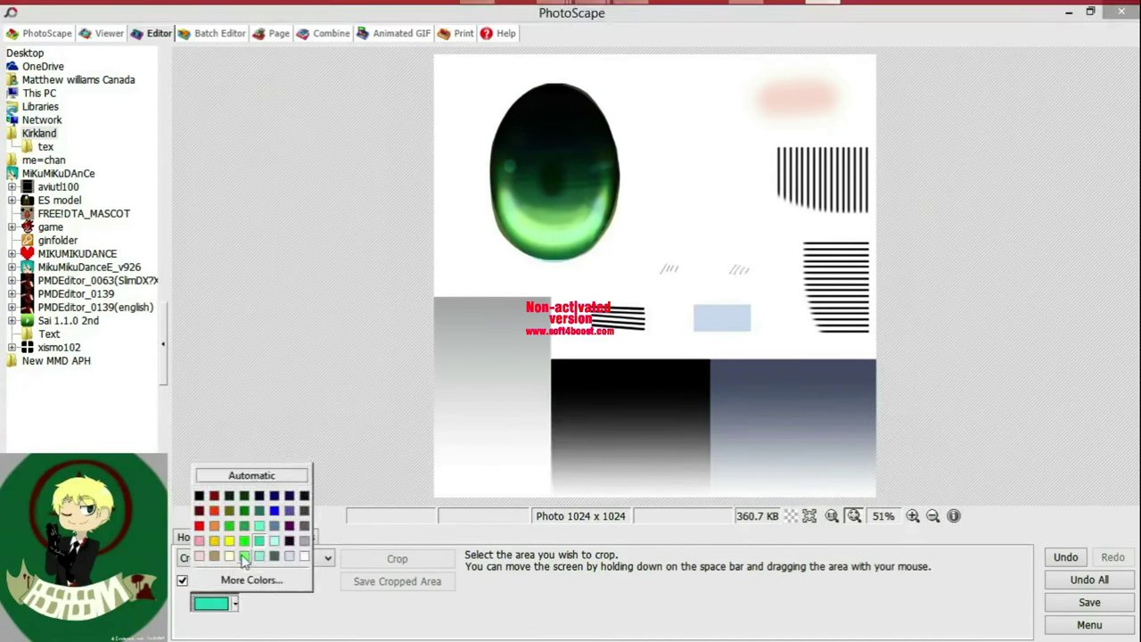
click(229, 555)
drag(489, 82, 555, 259)
click(397, 561)
Save the cropped green eye as a separate image in the Kirkland folder.
click(1089, 602)
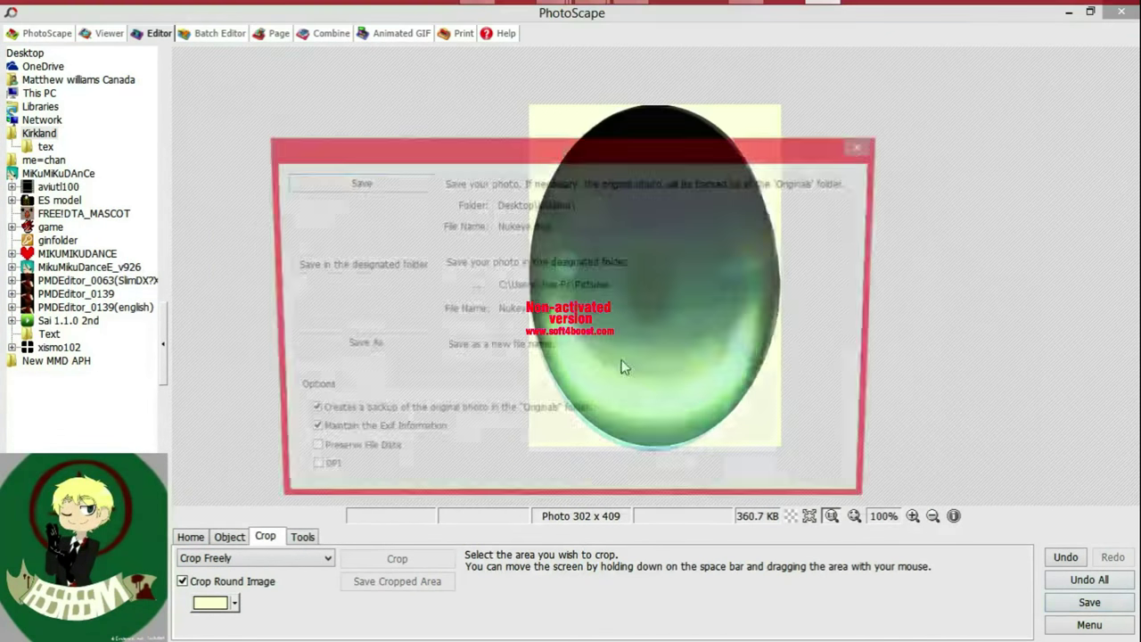
click(354, 344)
click(500, 339)
click(512, 403)
click(482, 379)
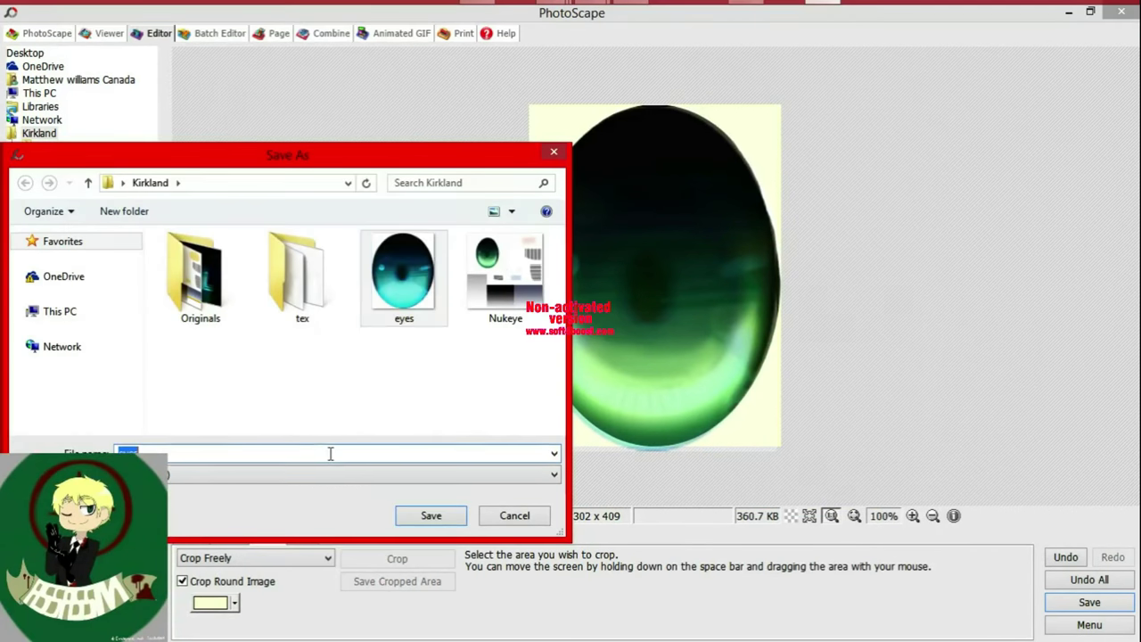
click(409, 515)
Undo all edits to Nukeye.png, insert the saved cropped green eye and fit it over the existing eye.
click(1089, 579)
click(229, 536)
click(186, 559)
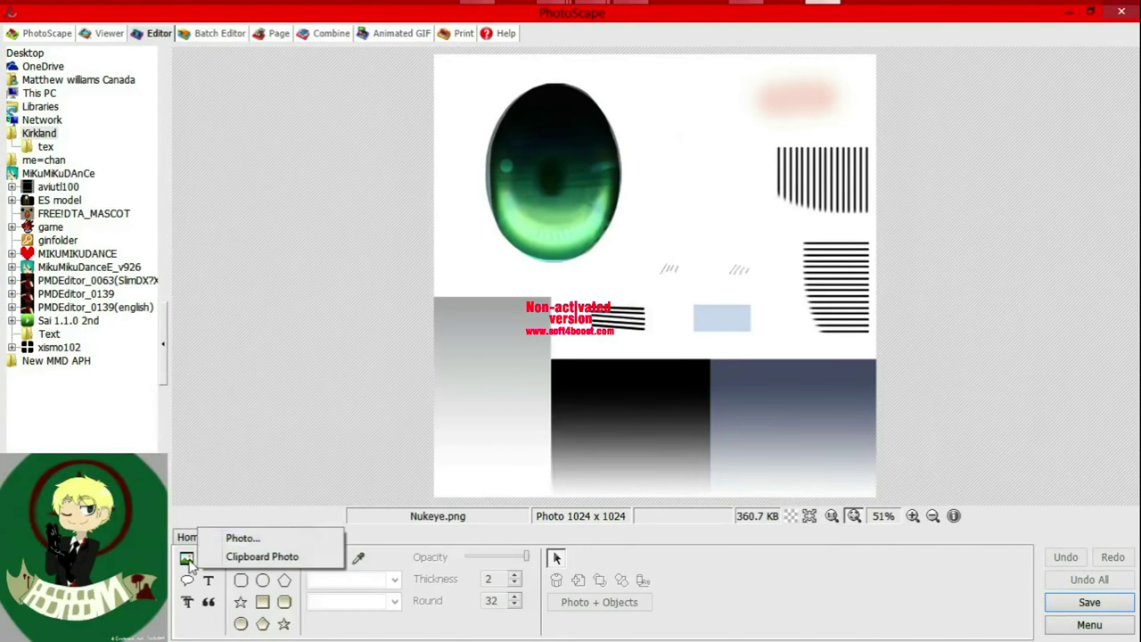
click(241, 538)
double_click(420, 243)
click(284, 624)
drag(611, 259, 509, 160)
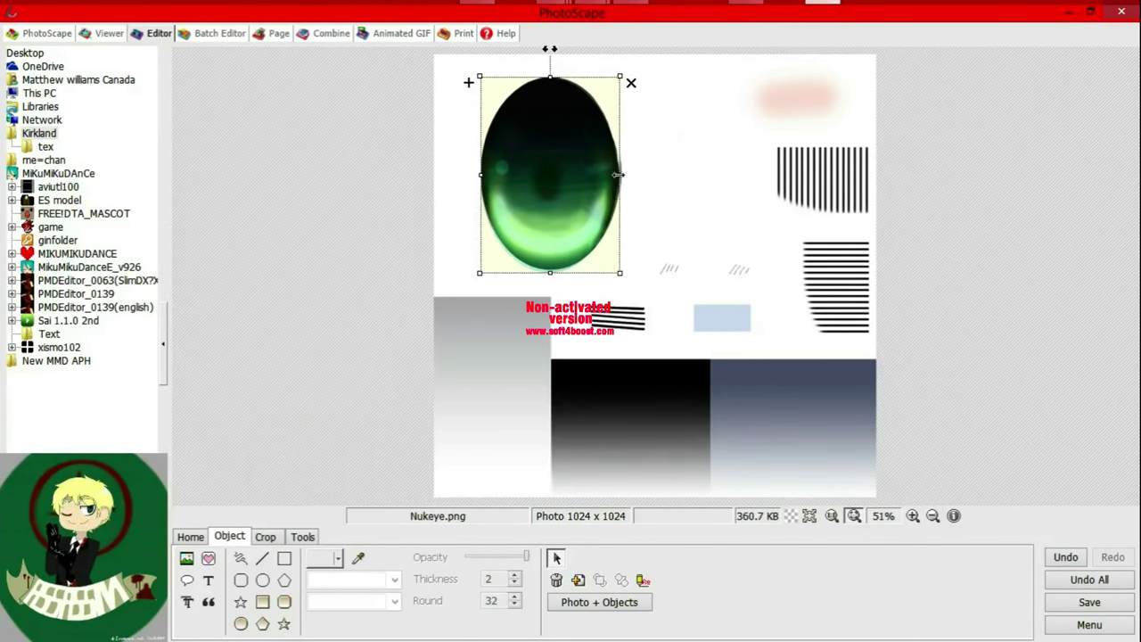
Save the edited Nukeye.png, switch to PMX Editor and reload the assassin Kirkland model with the new eye texture.
click(1089, 602)
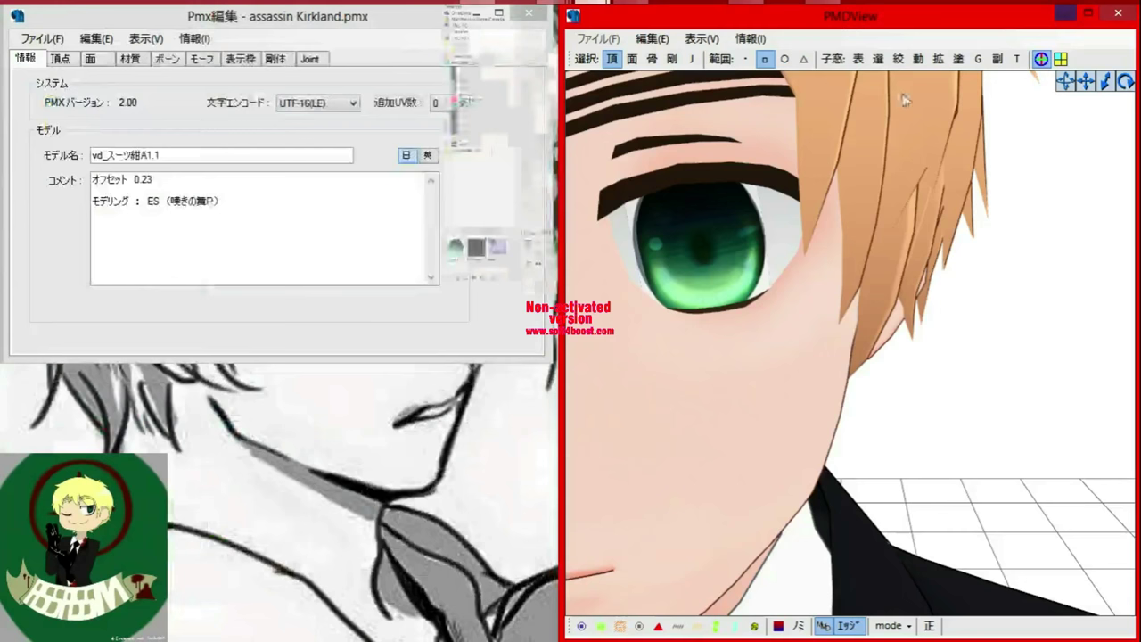
click(41, 38)
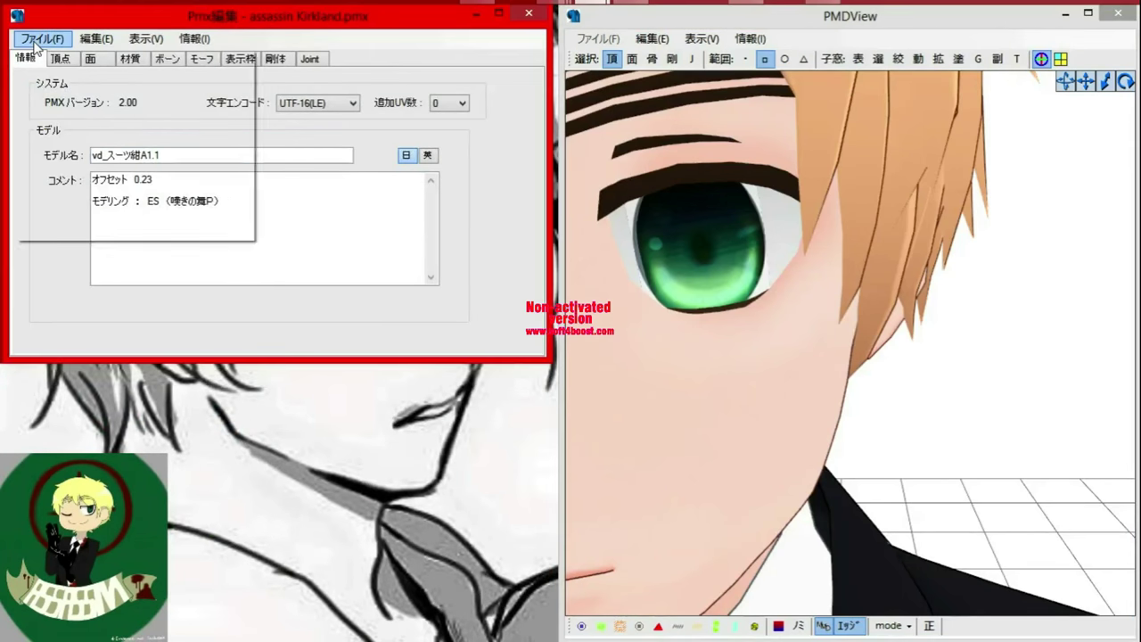
click(117, 129)
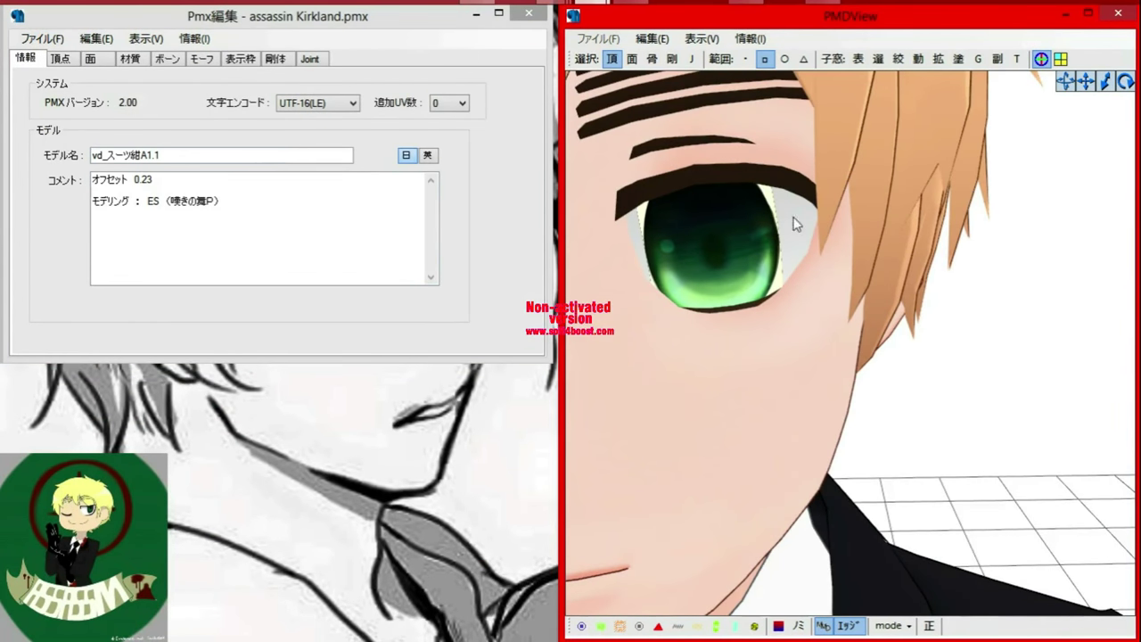
Isolate the eye materials in the model view through material masking and inspect the eyeball and pupil separately.
click(898, 59)
right_click(134, 436)
click(109, 450)
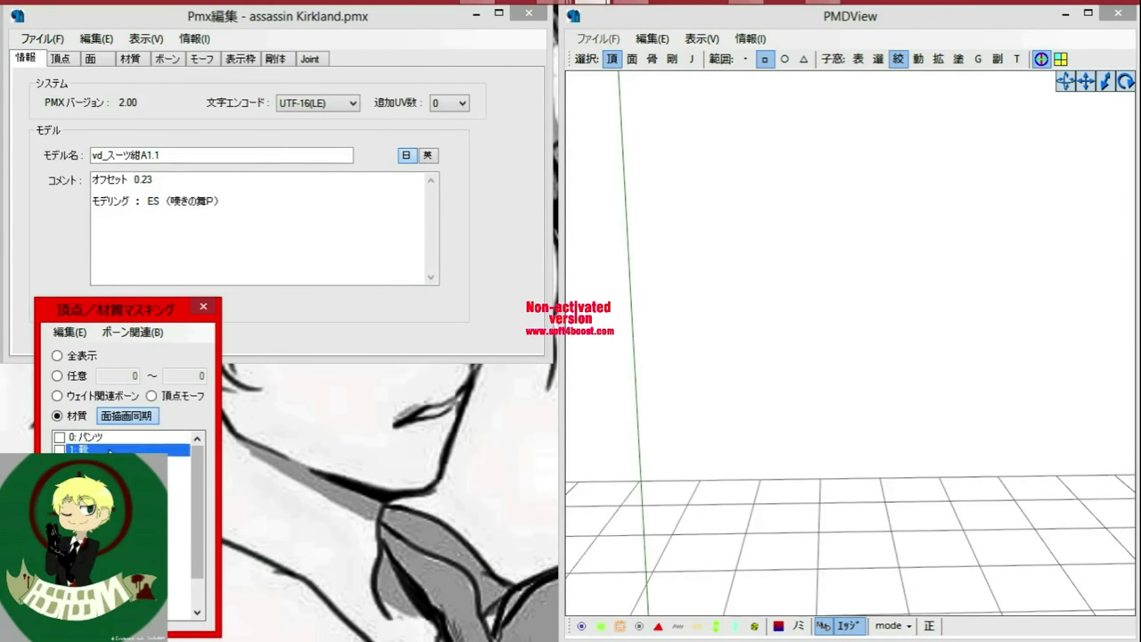
double_click(59, 601)
double_click(59, 550)
click(60, 537)
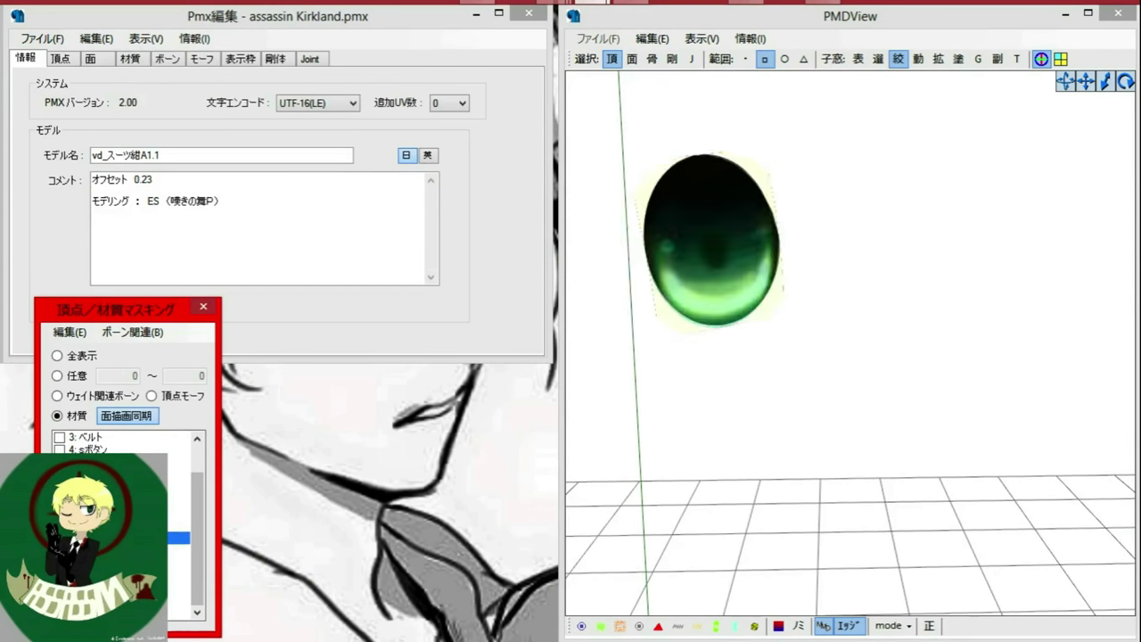
click(60, 537)
double_click(60, 524)
click(60, 524)
click(60, 537)
Remove the Nukeye.png texture from the 白目 material and show the whole model again.
click(139, 62)
click(98, 203)
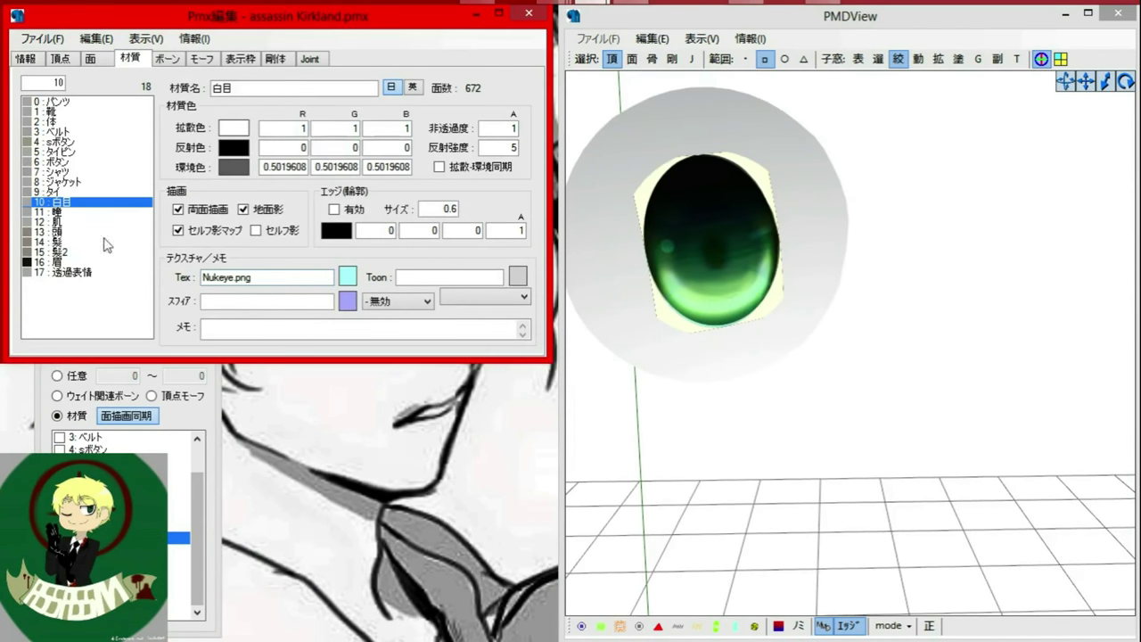
click(100, 213)
click(349, 274)
drag(284, 205, 403, 118)
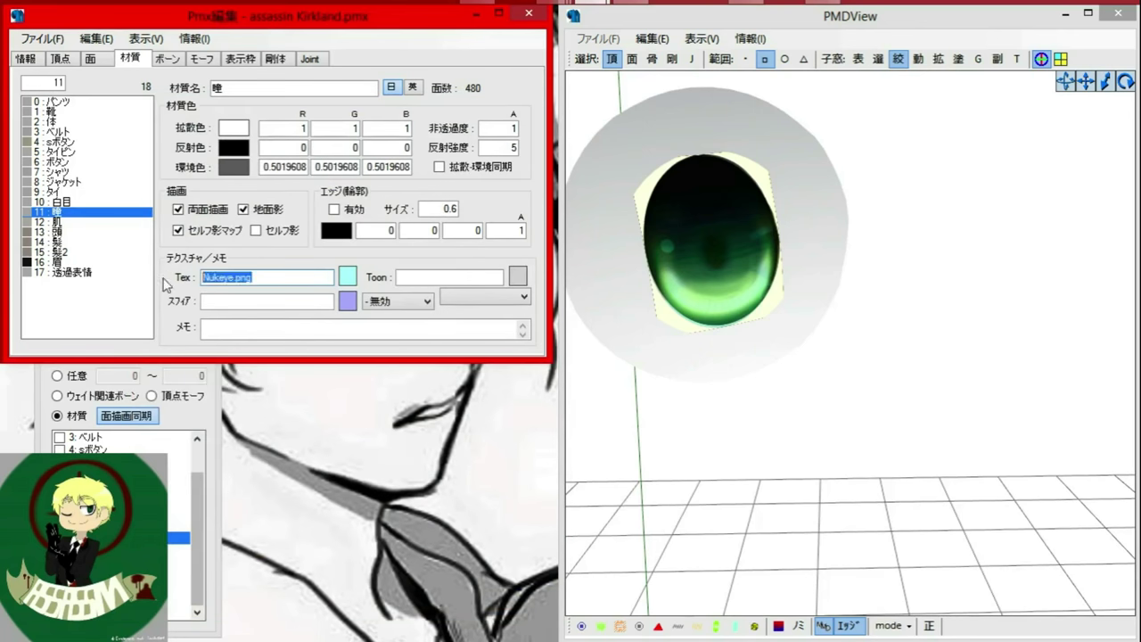
click(69, 223)
key(BackSpace)
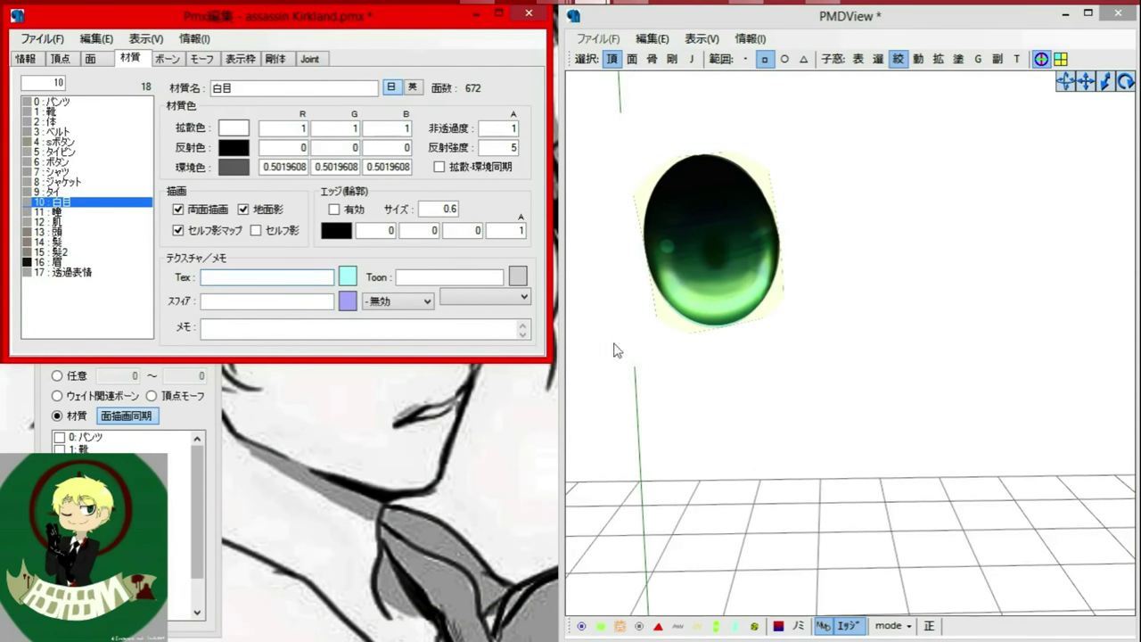
click(127, 416)
right_drag(678, 356, 717, 352)
Switch to Paint and try to erase the pale yellow area around the green eye in Nukeye.
click(829, 11)
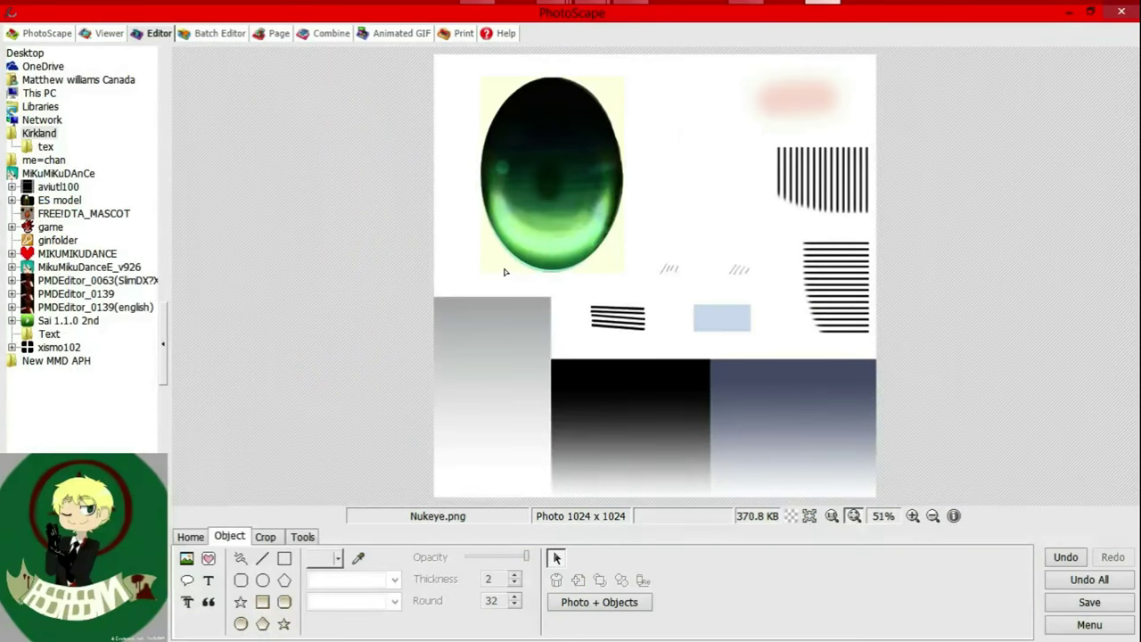
click(302, 536)
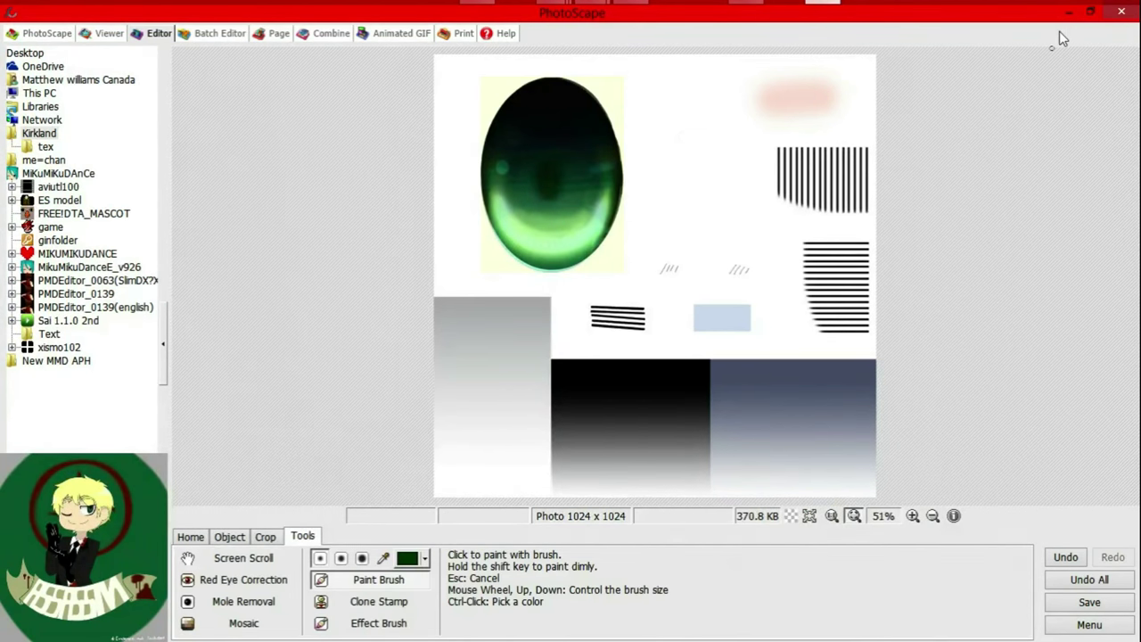
click(1070, 11)
mouse_move(549, 15)
click(644, 116)
drag(833, 333, 264, 360)
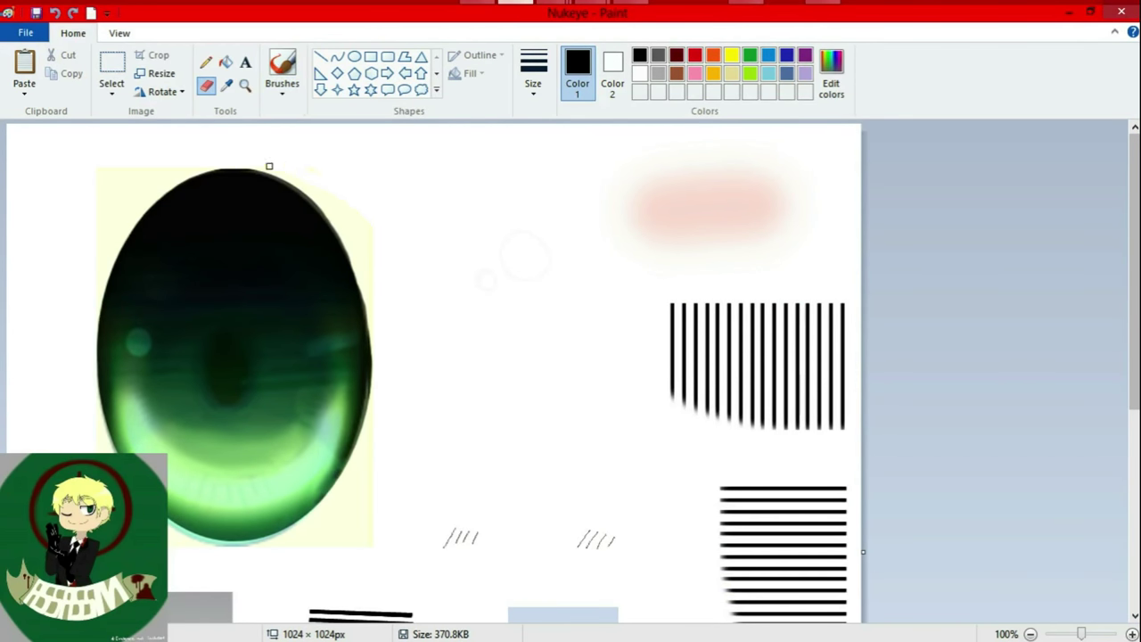
click(1070, 12)
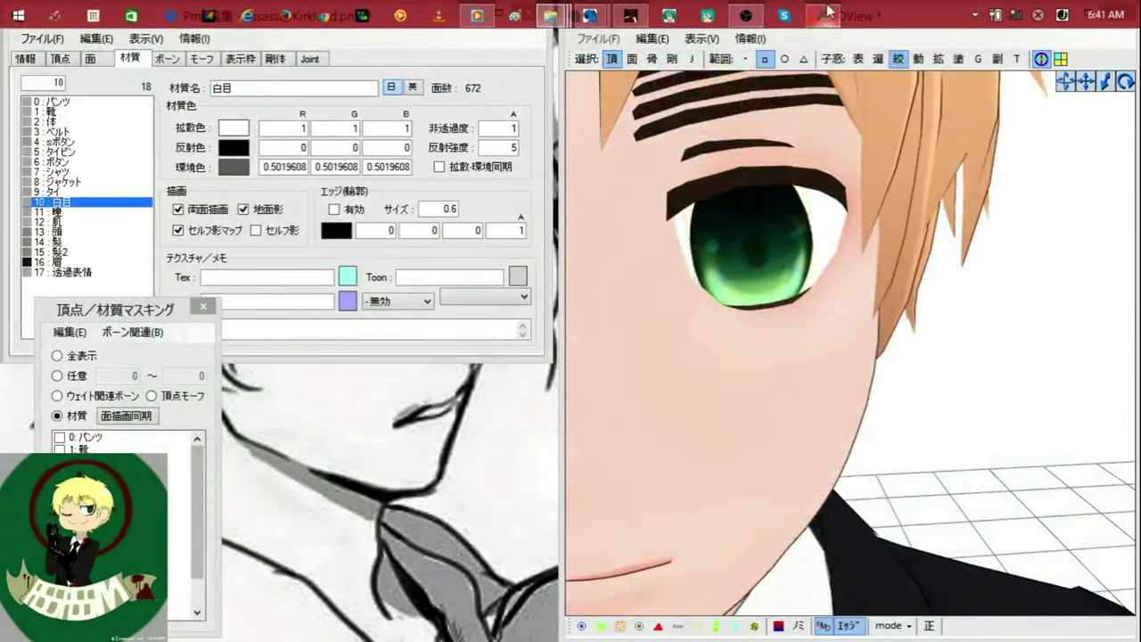
Return to PhotoScape, open the saved green eye image and apply a round crop of about 301 x 415 pixels.
click(822, 10)
click(116, 525)
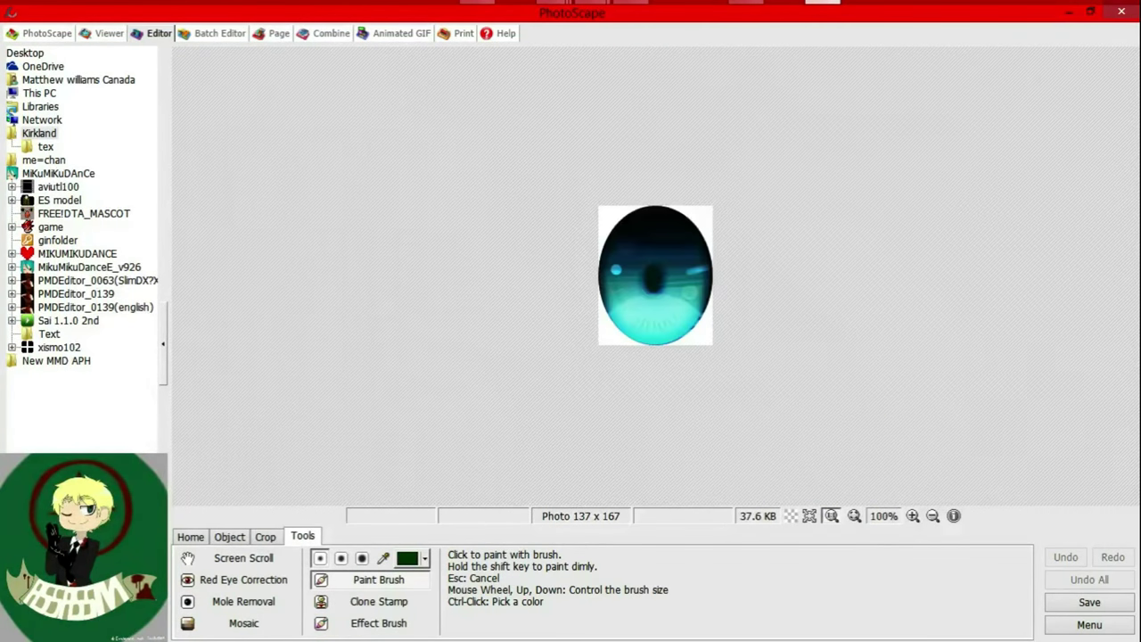
click(43, 134)
click(89, 525)
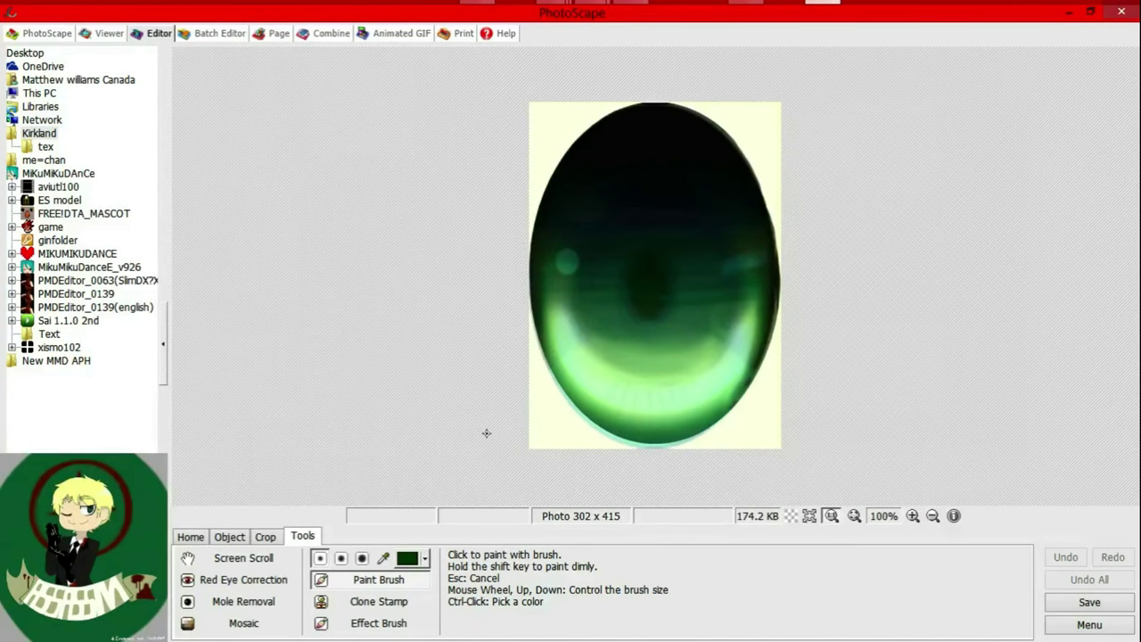
click(265, 536)
drag(534, 85, 781, 476)
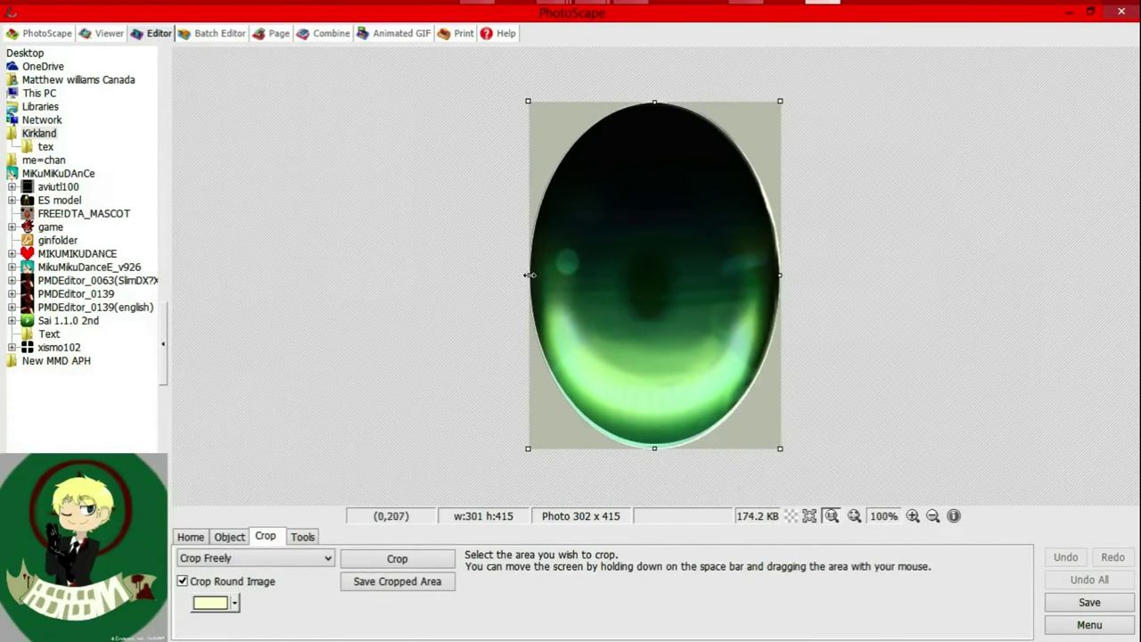
click(397, 558)
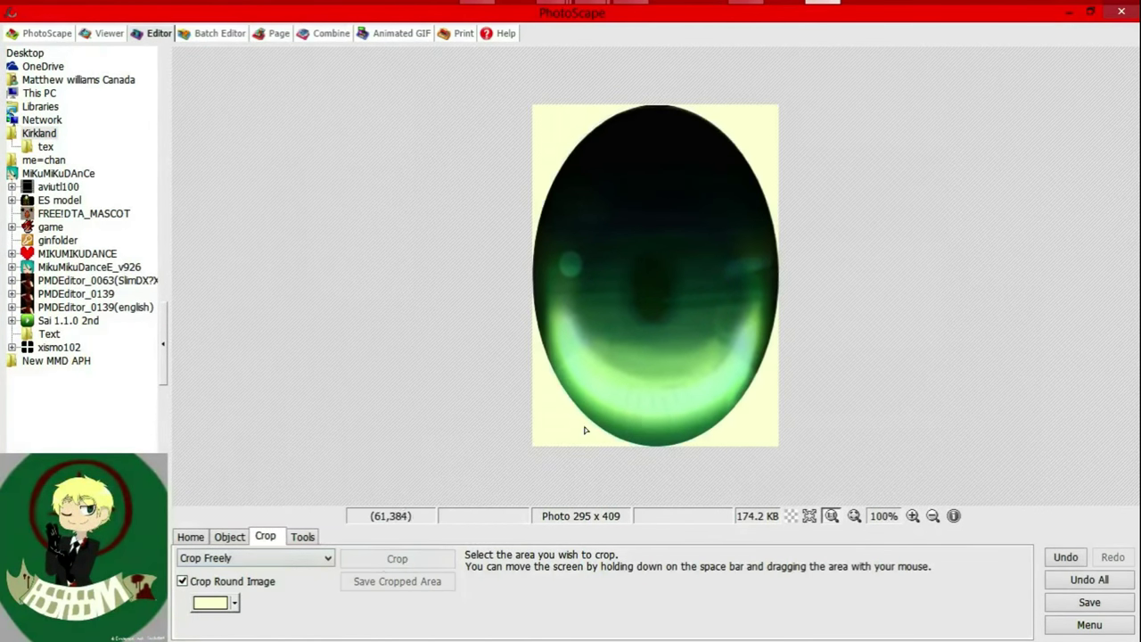
Undo and redo the round crop, and set the round-crop background colour to white.
click(235, 603)
click(303, 557)
drag(540, 411, 579, 461)
click(1065, 557)
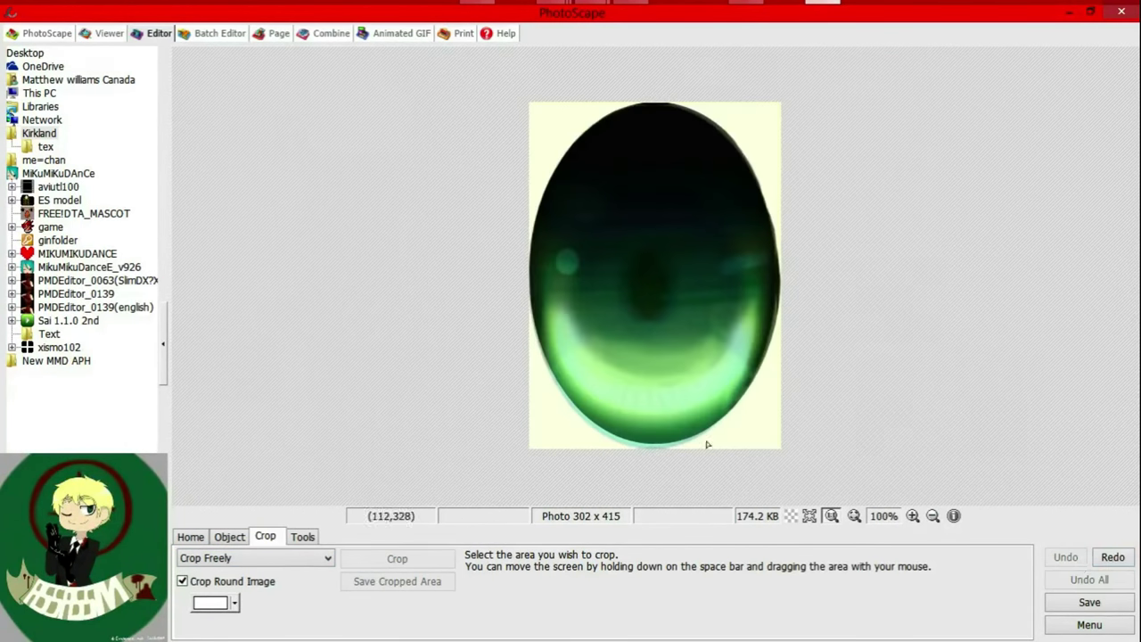
click(1112, 557)
click(234, 606)
click(305, 513)
click(234, 606)
click(329, 516)
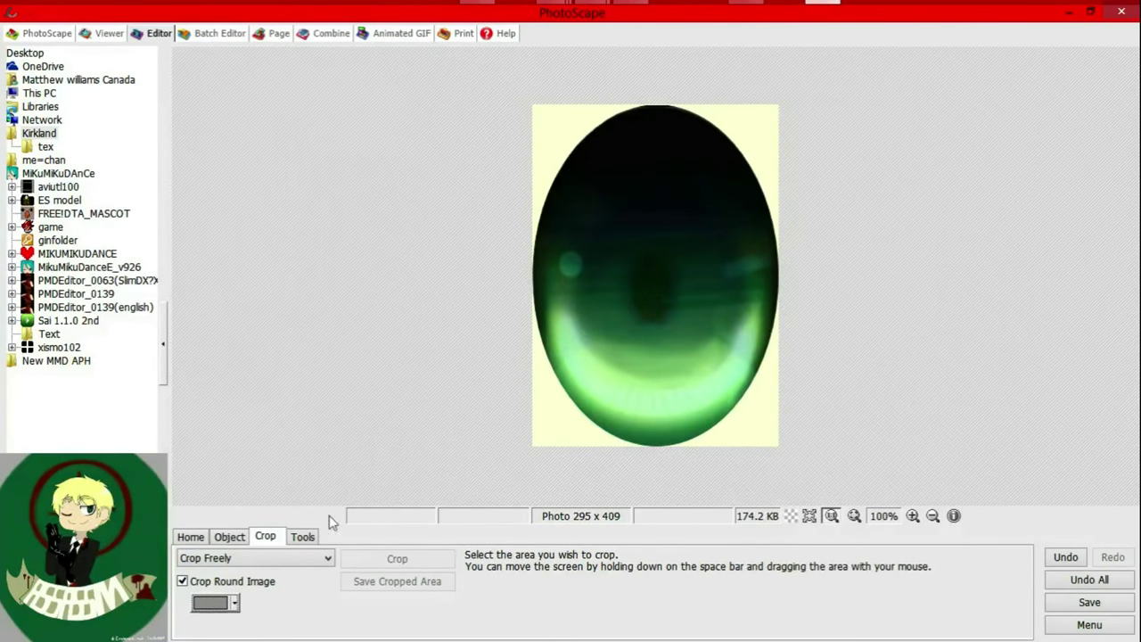
click(236, 602)
click(305, 556)
Crop the green eye again with a white-background round crop of about 293 x 408 pixels and save the image.
drag(552, 114, 781, 449)
drag(553, 282, 532, 282)
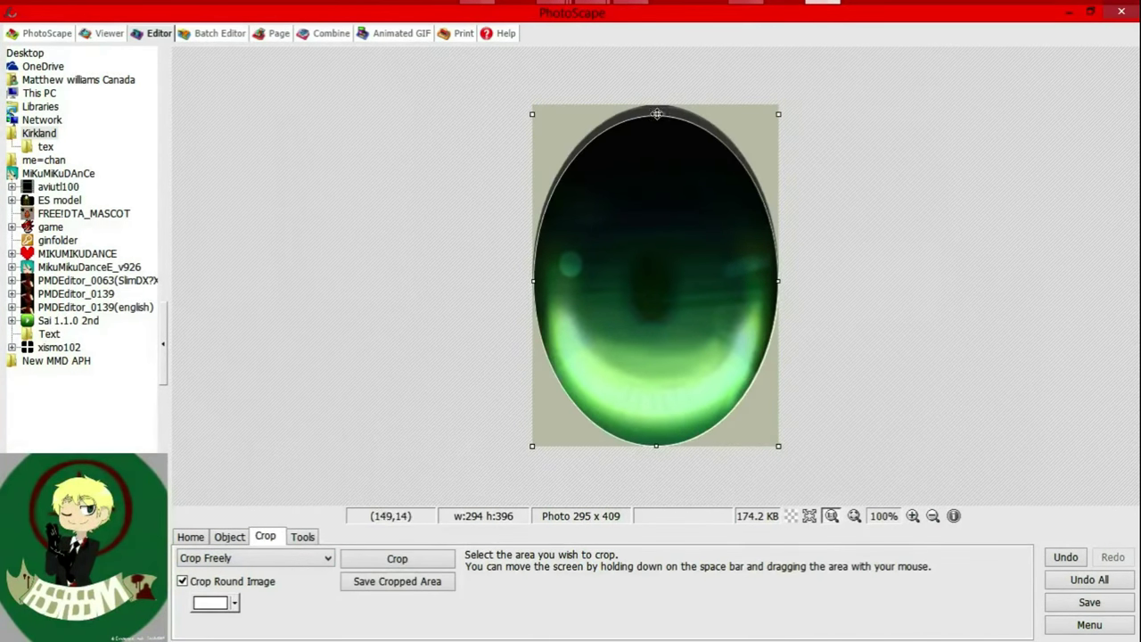
drag(655, 116, 656, 105)
drag(656, 436, 656, 445)
click(397, 558)
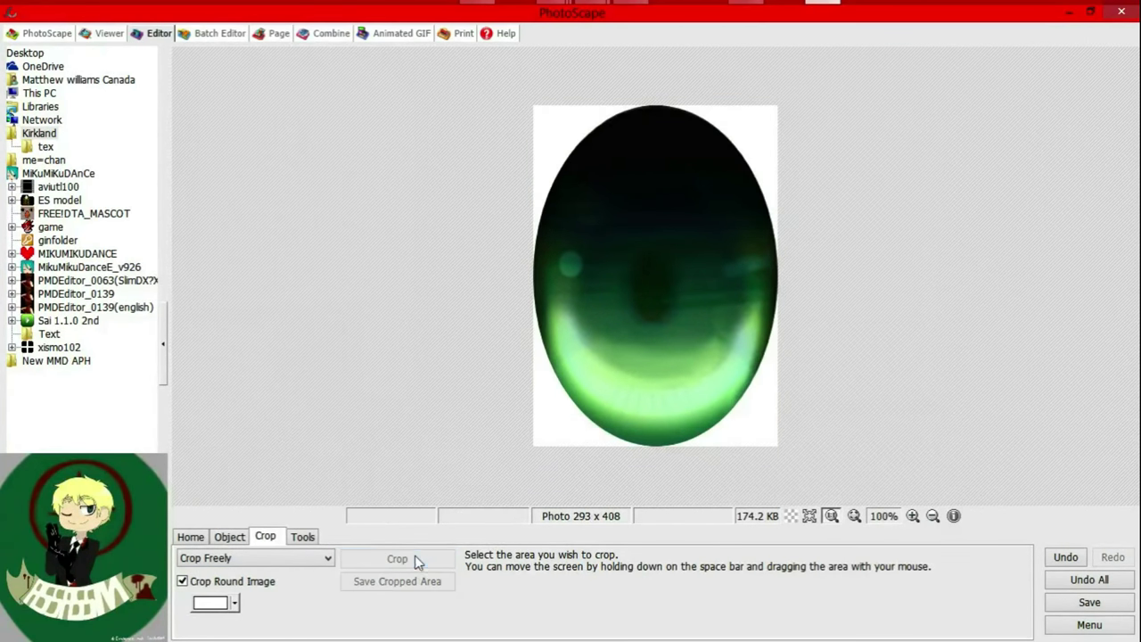
click(1089, 602)
click(387, 181)
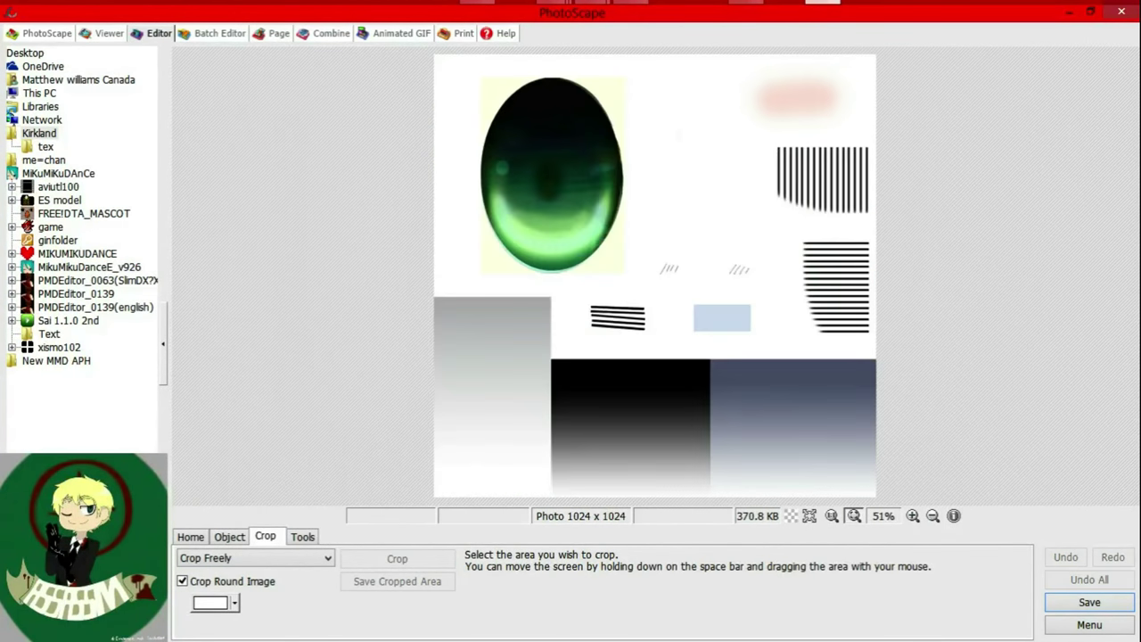
Insert the saved white-background green eye as a photo object into Nukeye.png.
click(229, 535)
click(208, 558)
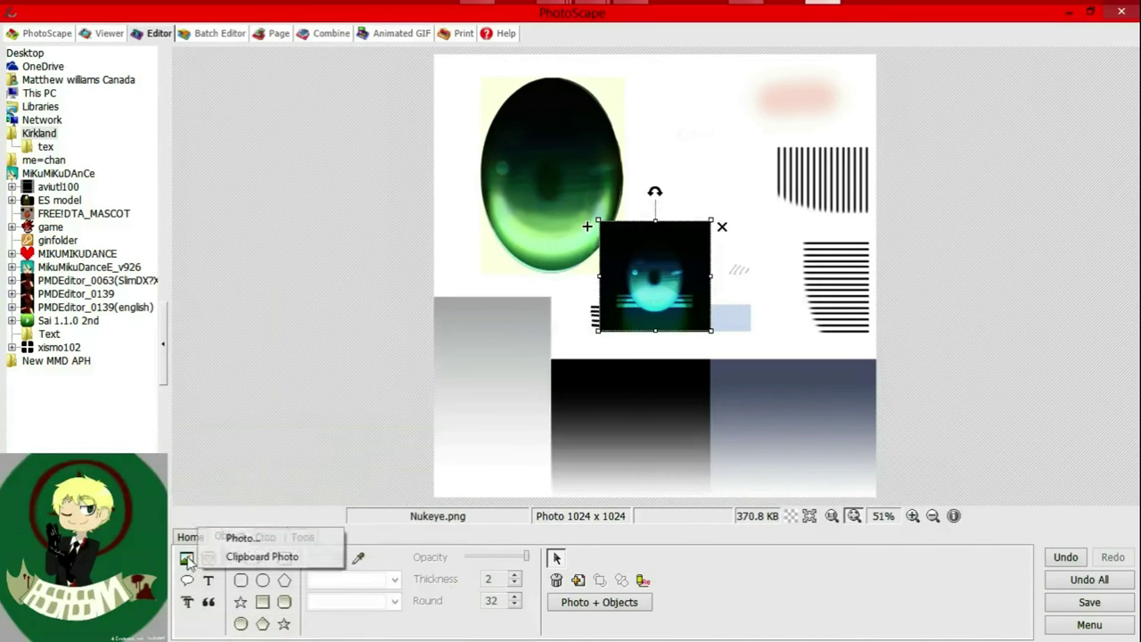
click(586, 226)
click(186, 558)
click(270, 555)
drag(273, 501, 298, 505)
click(415, 477)
Move and resize the inserted eye to cover the yellow-edged one, lowering its opacity to 97 for alignment.
drag(649, 299, 546, 199)
drag(490, 265, 469, 297)
drag(622, 86, 625, 82)
drag(493, 176, 496, 162)
double_click(546, 223)
drag(273, 501, 216, 504)
click(415, 476)
drag(551, 284, 551, 272)
drag(550, 165, 553, 168)
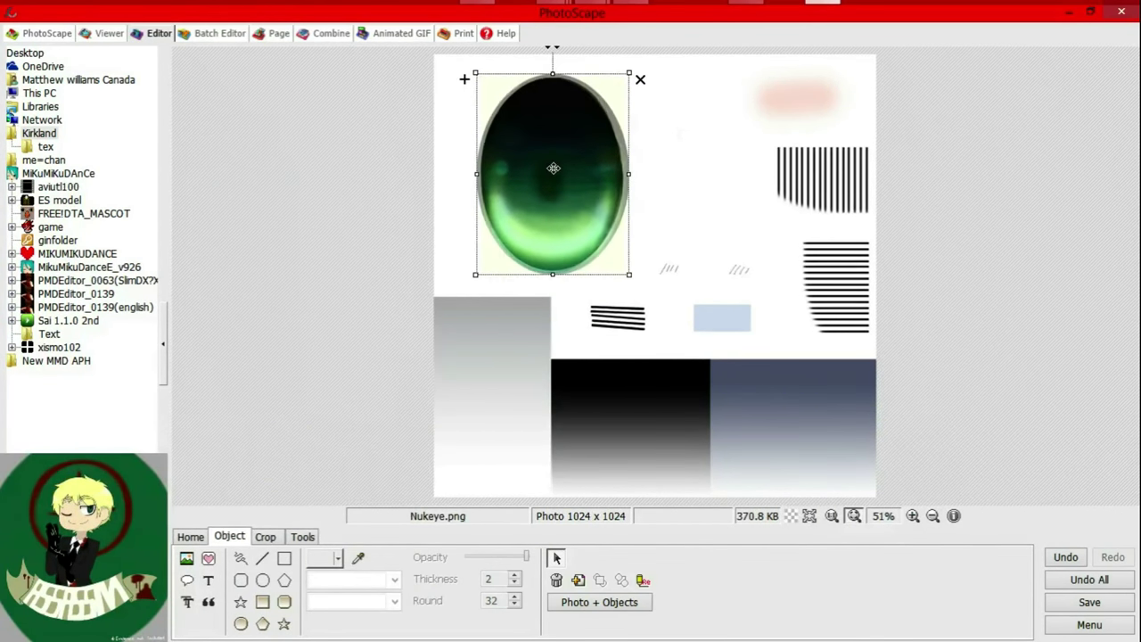
Raise the overlaid eye's opacity back to its maximum.
double_click(527, 186)
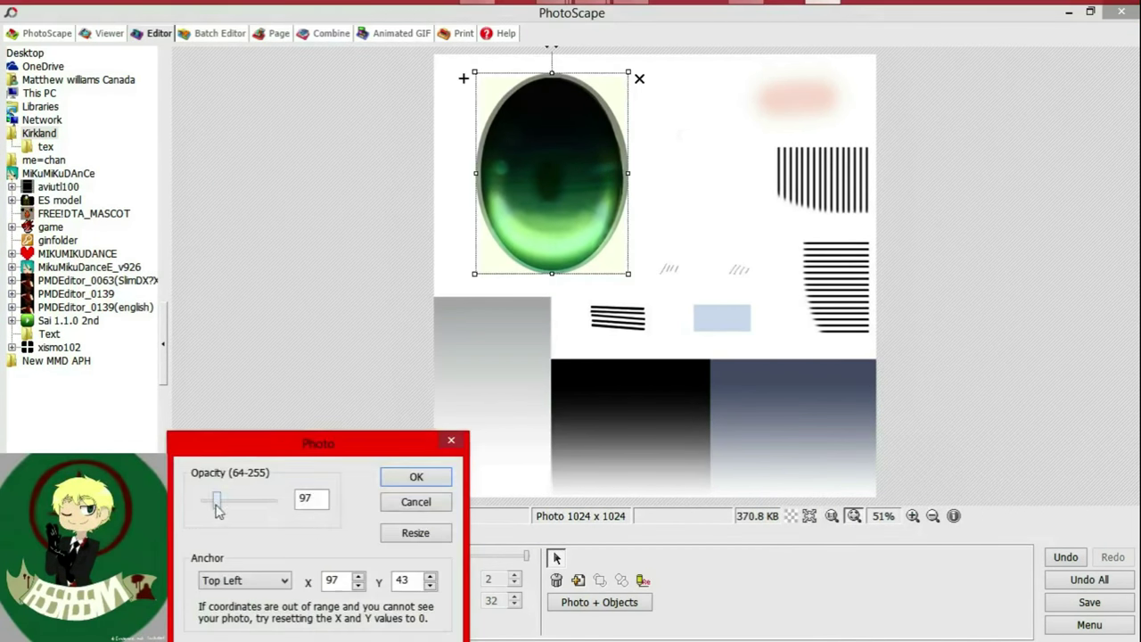
drag(224, 499, 305, 499)
click(415, 476)
Select the grey gradient block below the eye with a free rectangular crop and save it as a separate image.
click(265, 536)
click(328, 558)
click(345, 562)
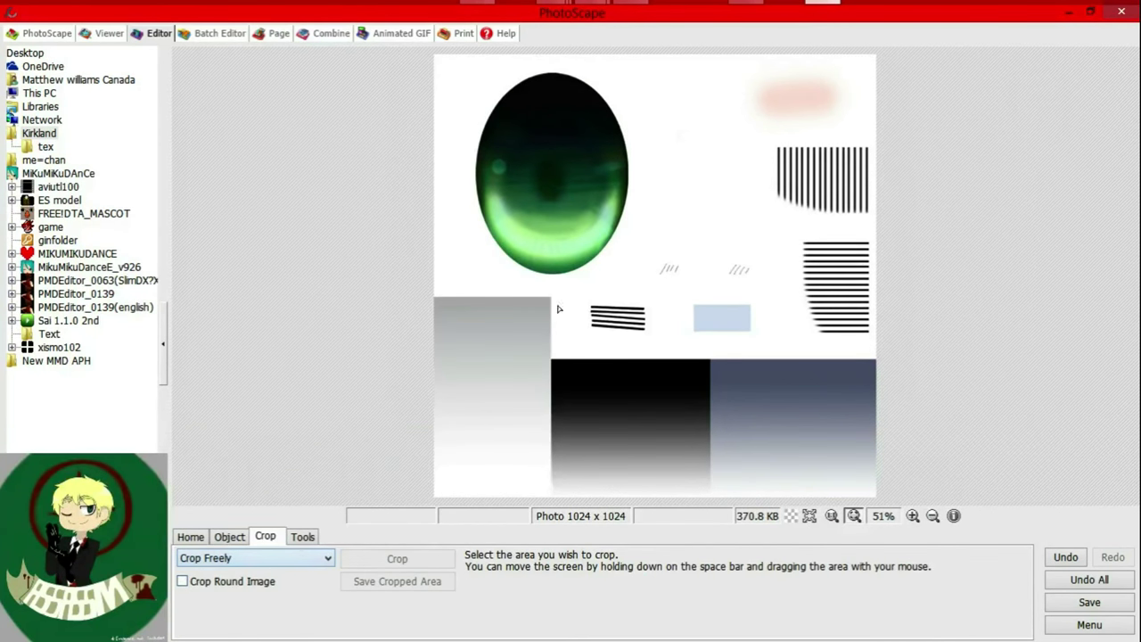
drag(434, 295, 550, 497)
click(397, 580)
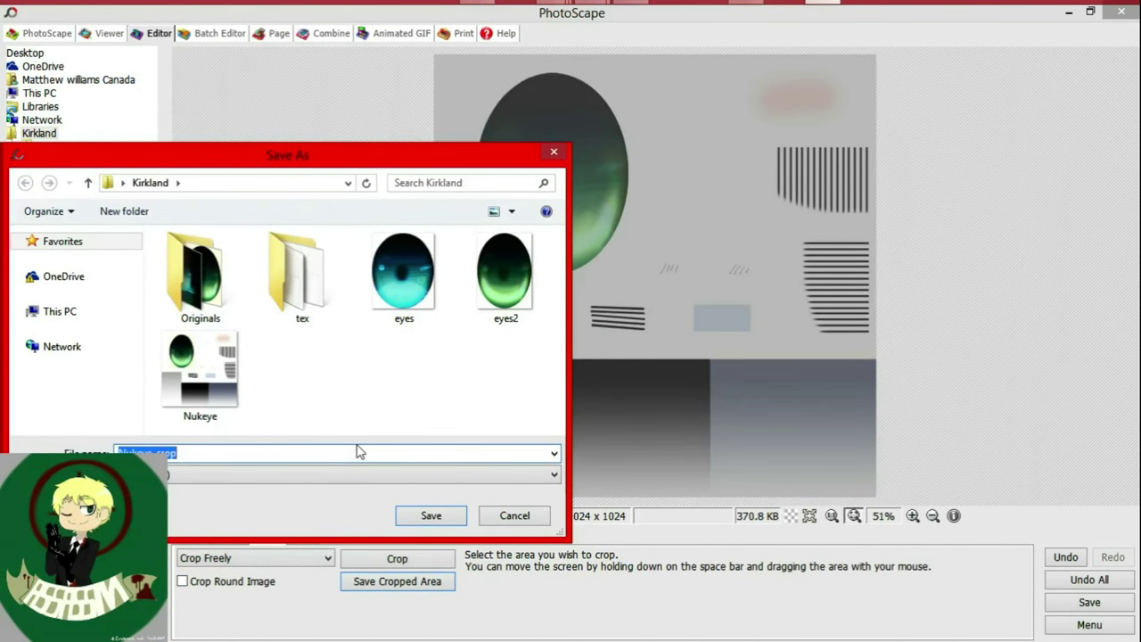
key(Return)
Set the Paint Brush colour to white.
click(302, 535)
click(425, 558)
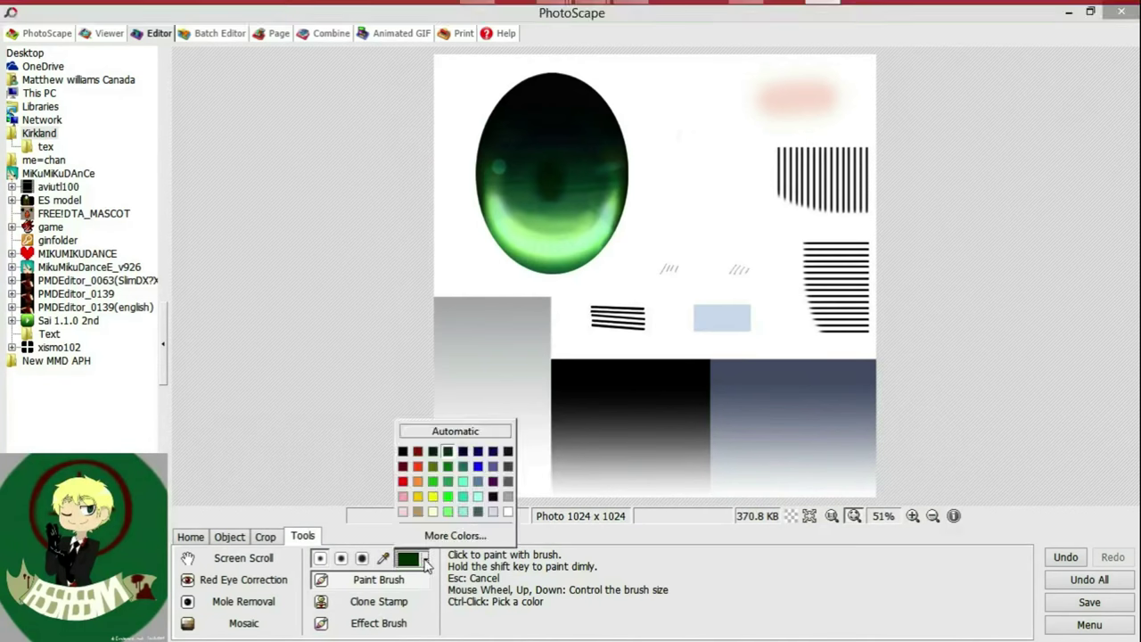
click(503, 517)
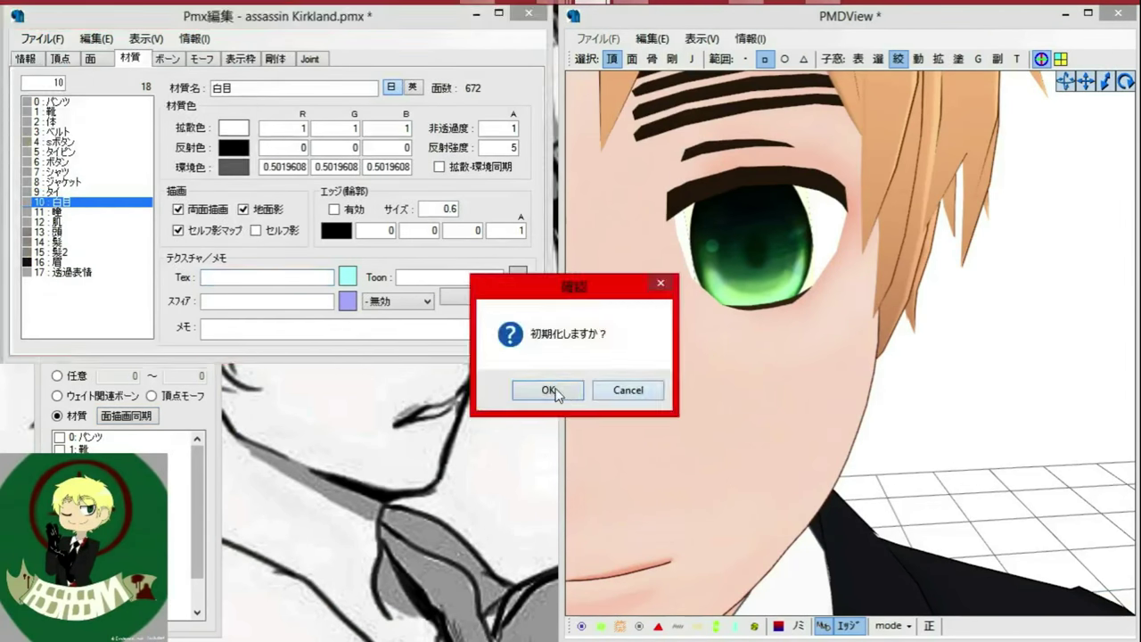
Reload the model in PMX Editor and clear the texture of the 白目 material again.
click(555, 391)
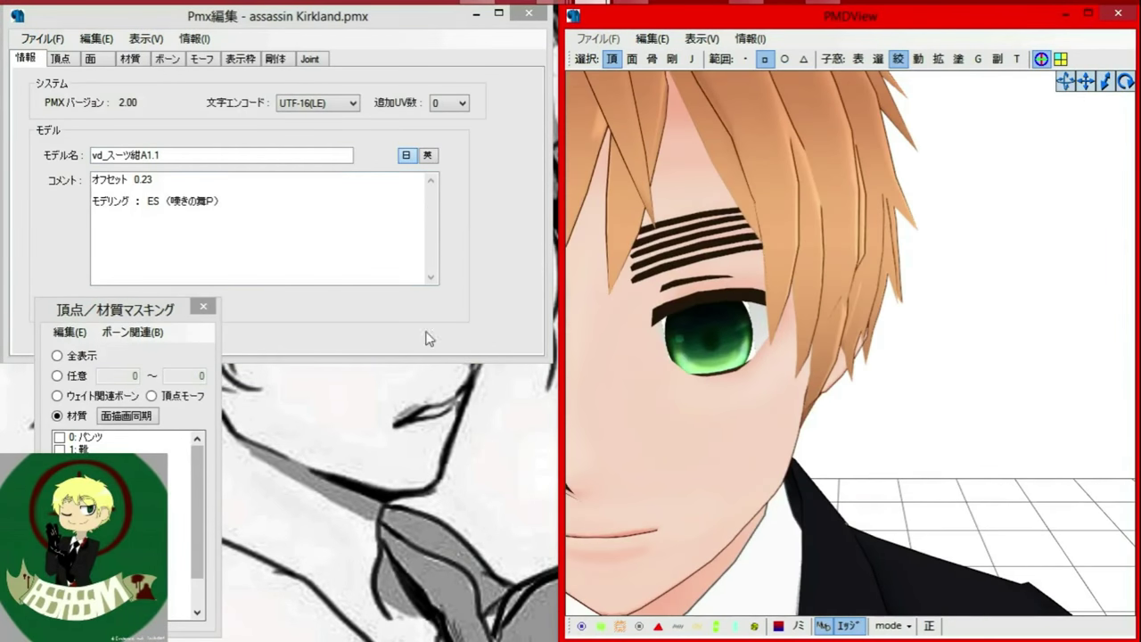
click(130, 58)
click(76, 204)
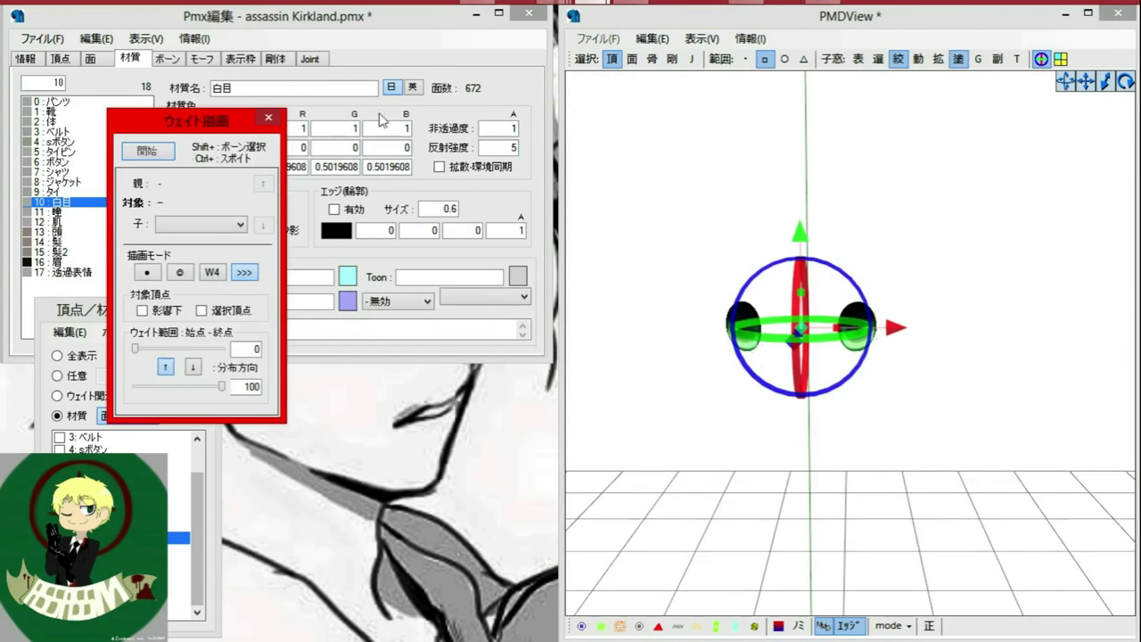
Shift the pupils' UV coordinates along V and scale them along U, checking the eyes on the whole model.
click(917, 58)
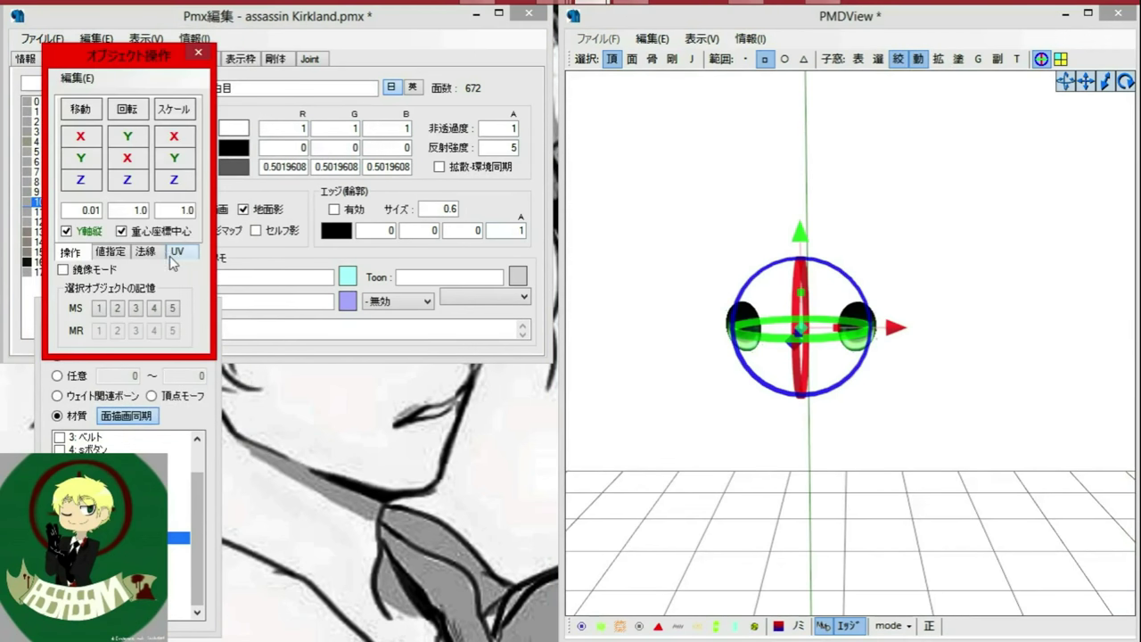
click(127, 415)
drag(81, 158, 81, 159)
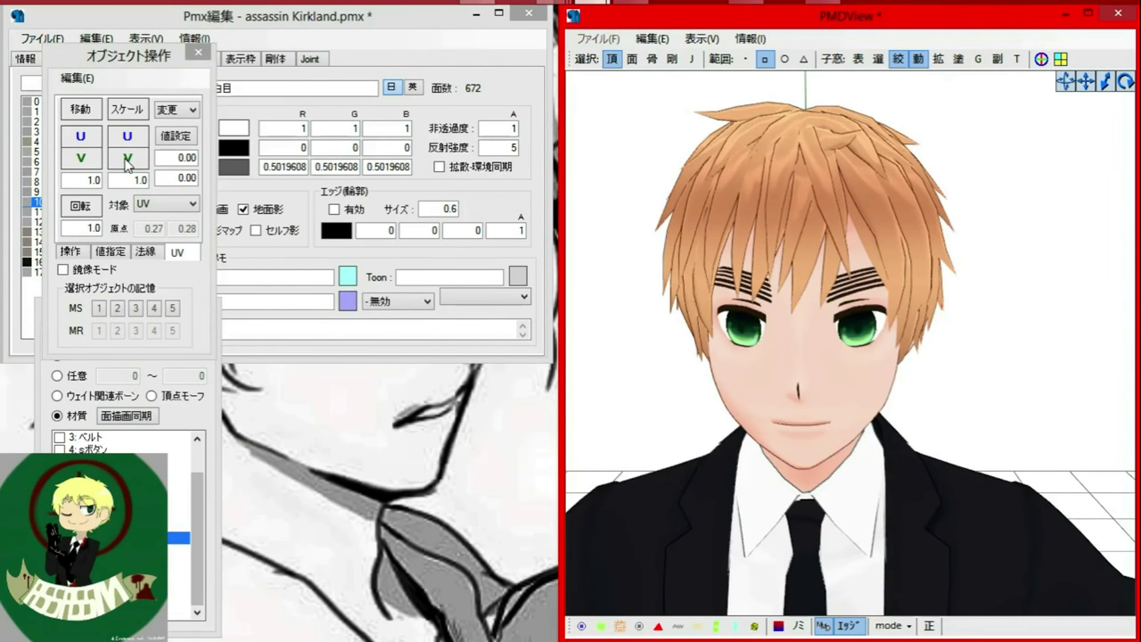
click(106, 88)
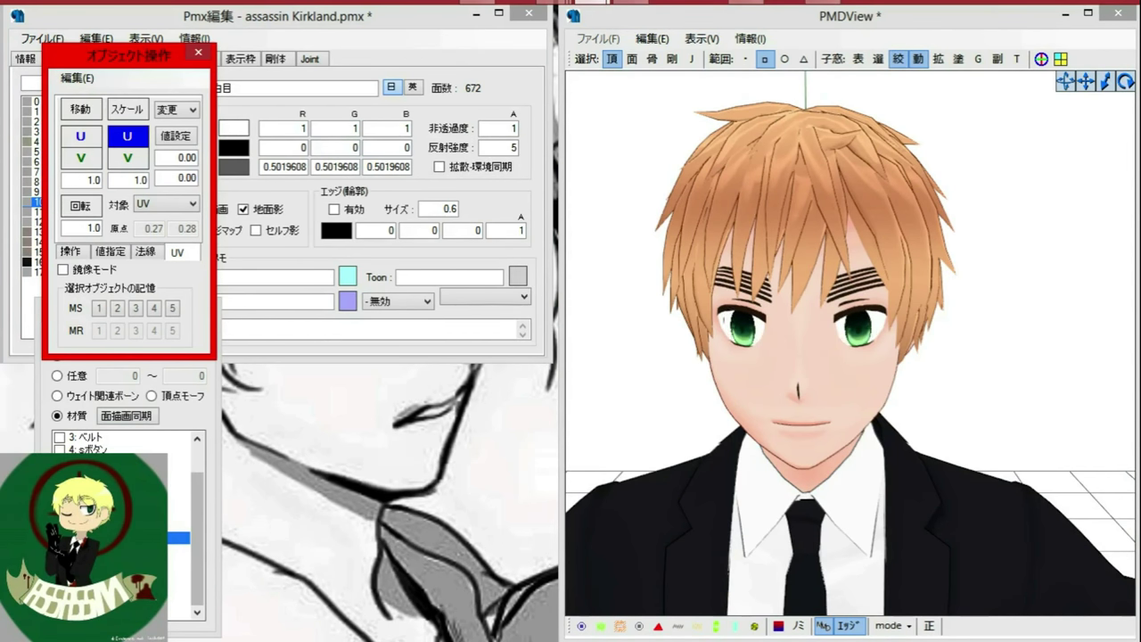
drag(127, 137, 127, 132)
click(693, 465)
scroll(692, 459, up, 7)
middle_drag(694, 452, 779, 583)
drag(94, 157, 94, 160)
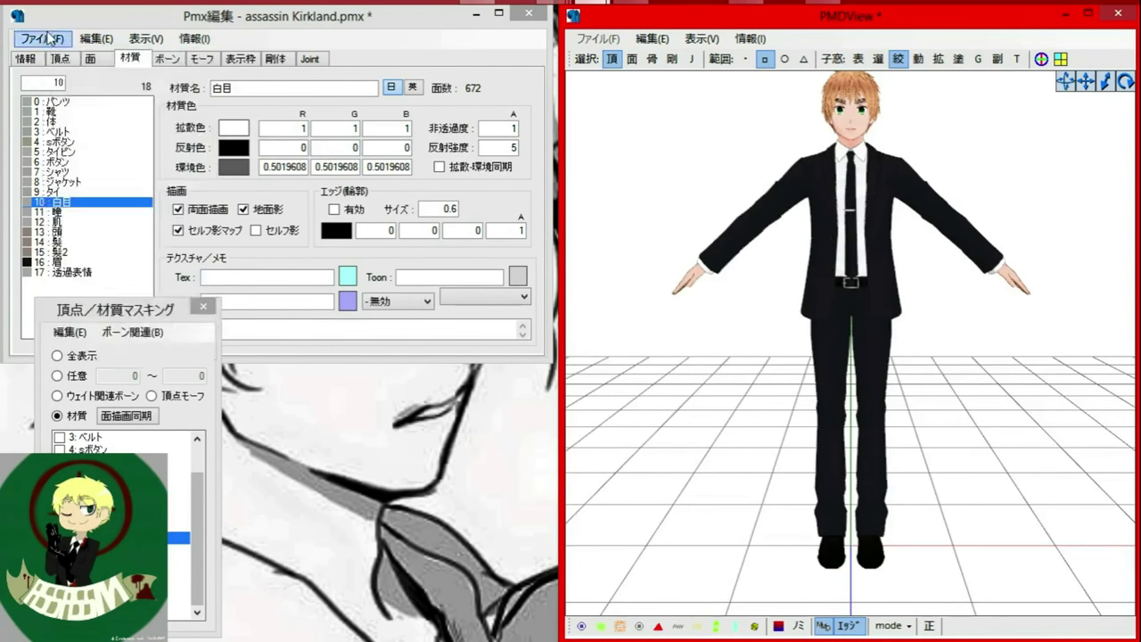
Save the model as a new file named assassin Kirkland2.pmx.
key(ctrl+shift+s)
click(377, 472)
key(Left)
key(Left)
key(Left)
key(Left)
text(2)
key(Return)
click(747, 15)
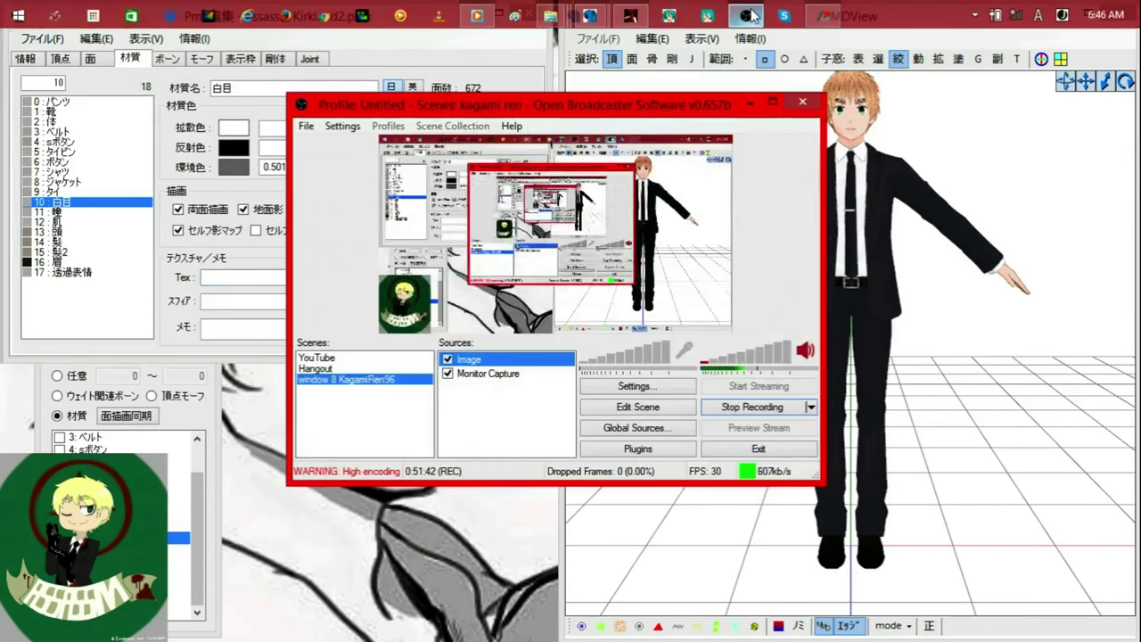
Switch to PhotoScape and open the shirt texture áVâââcö-w2.bmp from the Kirkland tex folder.
click(746, 15)
click(675, 501)
scroll(675, 501, down, 1)
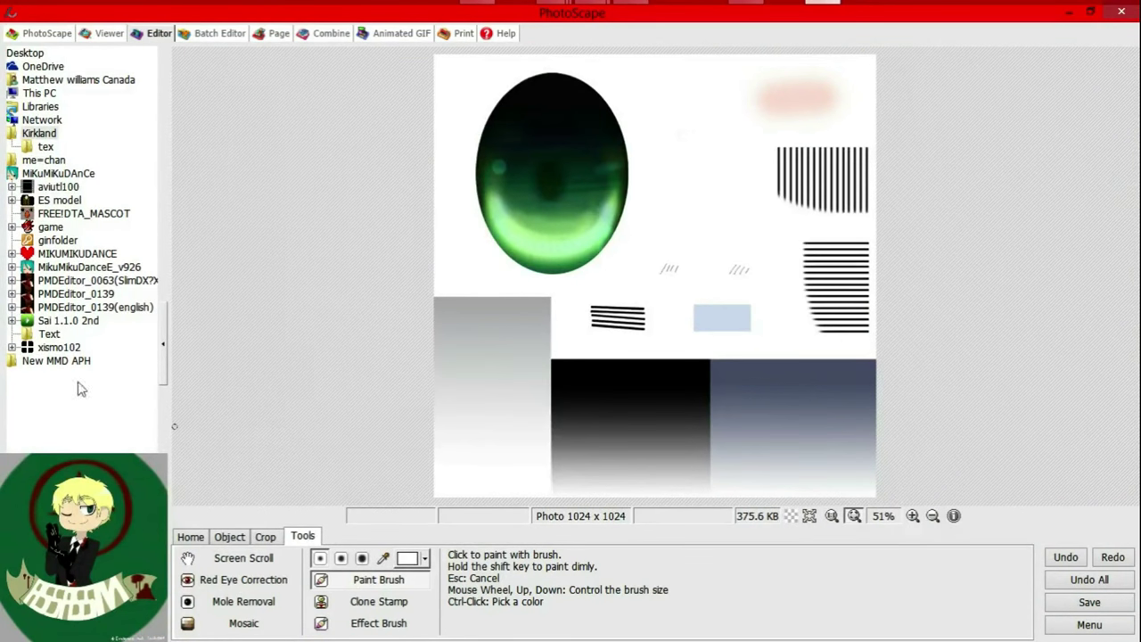
click(116, 499)
click(116, 534)
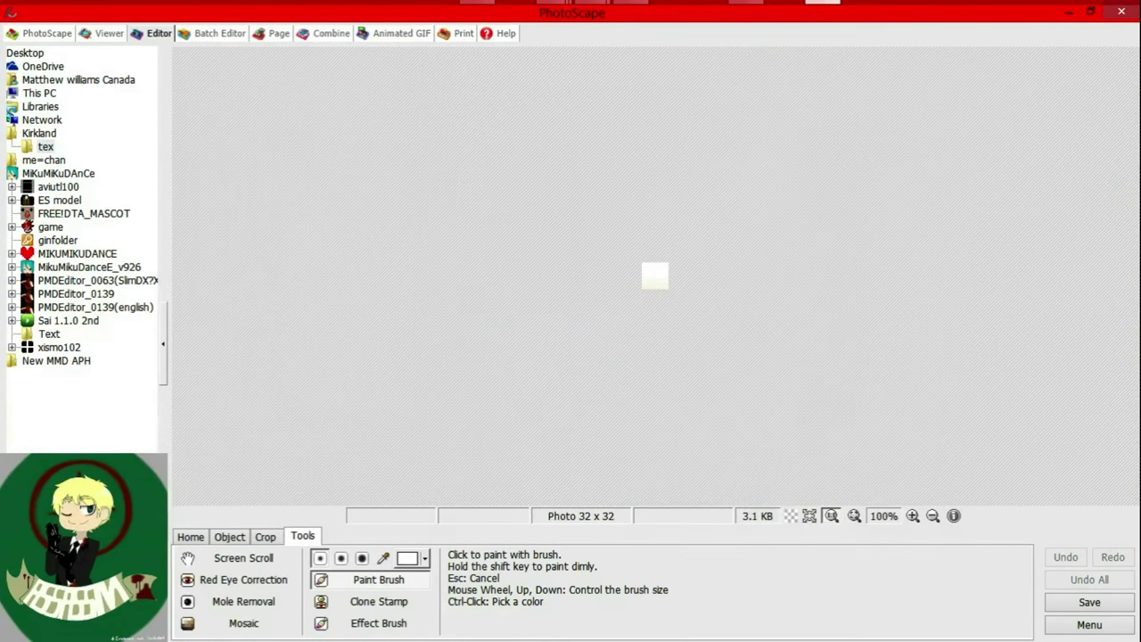
click(116, 561)
click(191, 540)
Insert the cartoon icon with a trail of blood drops, then rotate, resize and place it diagonally across the shirt texture's upper-left area.
click(229, 537)
click(209, 558)
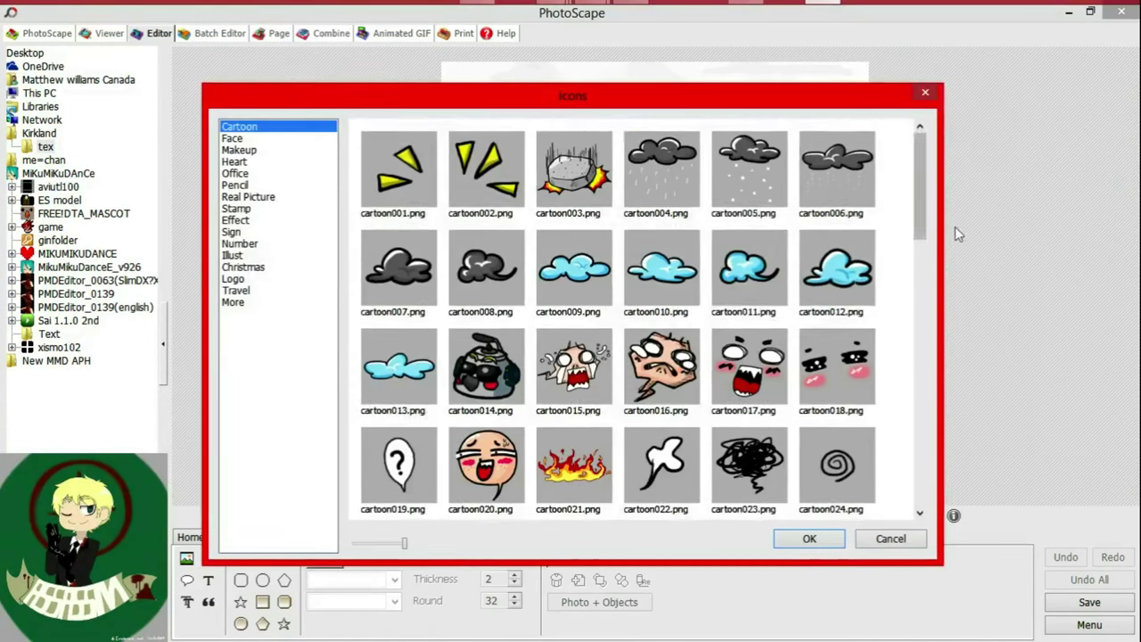
drag(922, 231, 920, 364)
double_click(750, 261)
drag(649, 291, 565, 374)
drag(570, 221, 440, 304)
drag(573, 321, 522, 176)
drag(396, 154, 387, 178)
drag(489, 184, 528, 186)
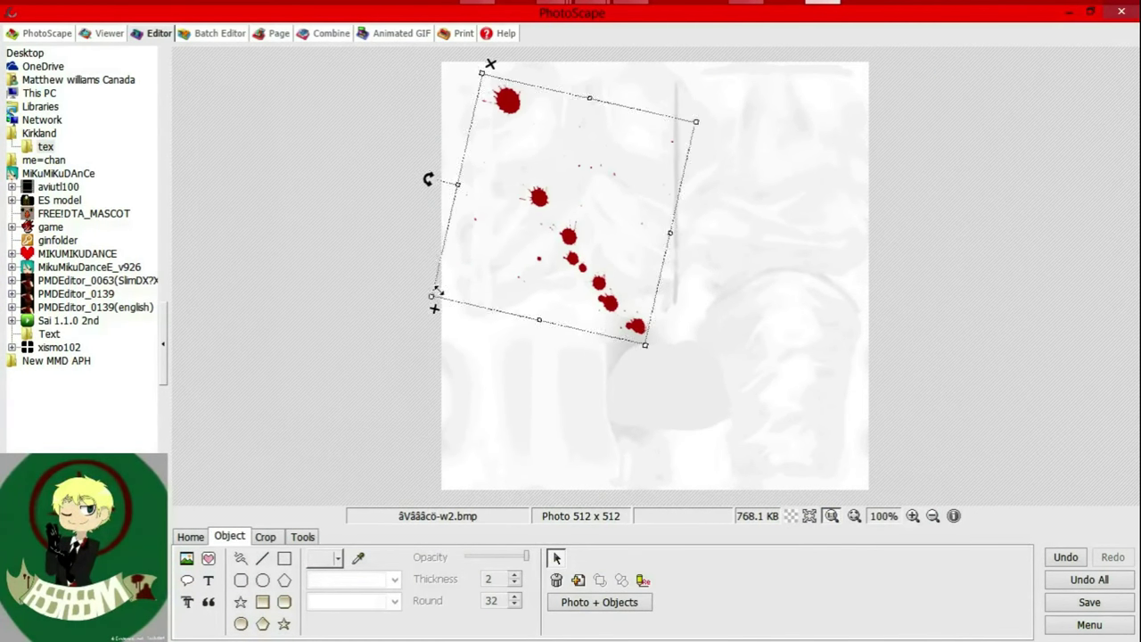
drag(434, 297, 446, 289)
drag(569, 238, 687, 424)
Add the large blood splatter icon in the texture's lower-right area and save the image as áVâââcö-w3.bmp.
click(208, 558)
click(209, 558)
double_click(484, 178)
double_click(727, 415)
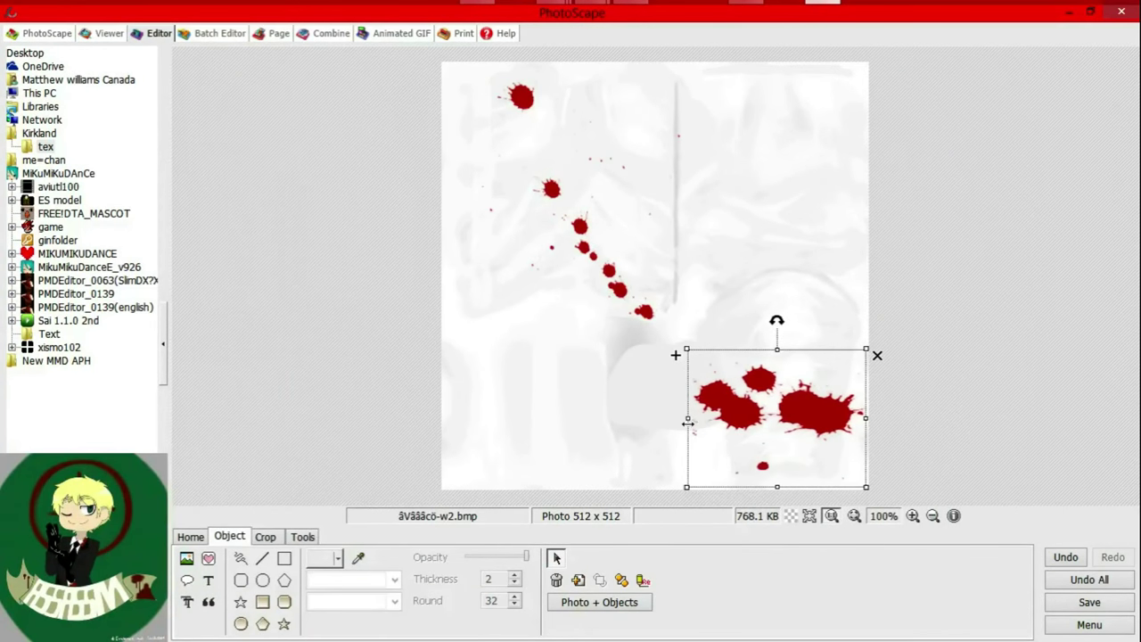
drag(772, 348, 768, 337)
click(1089, 601)
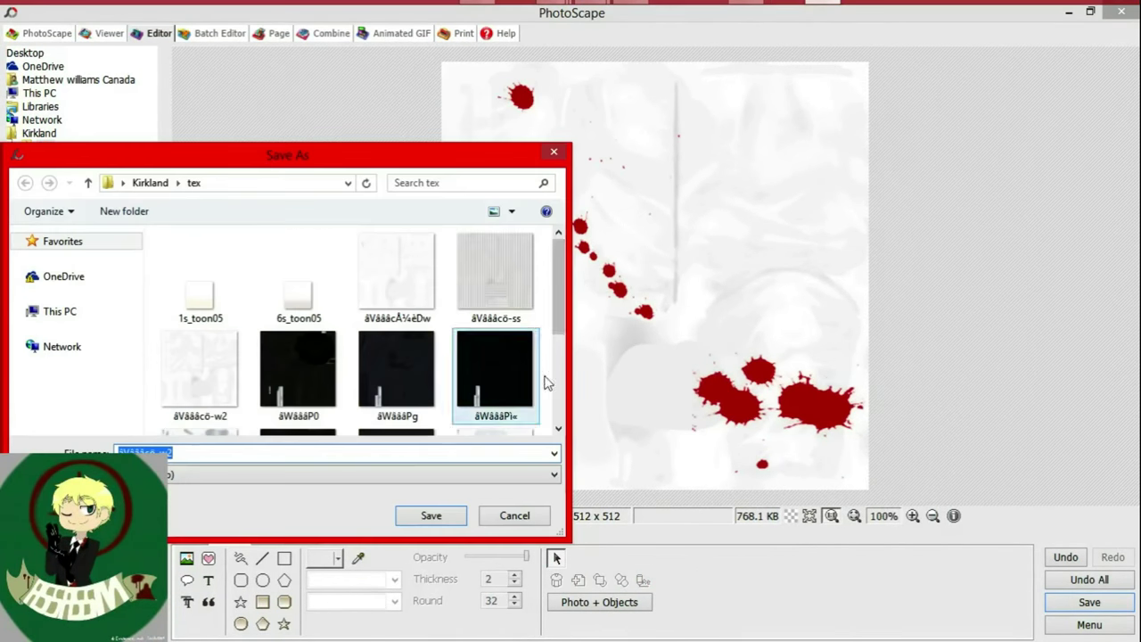
key(Return)
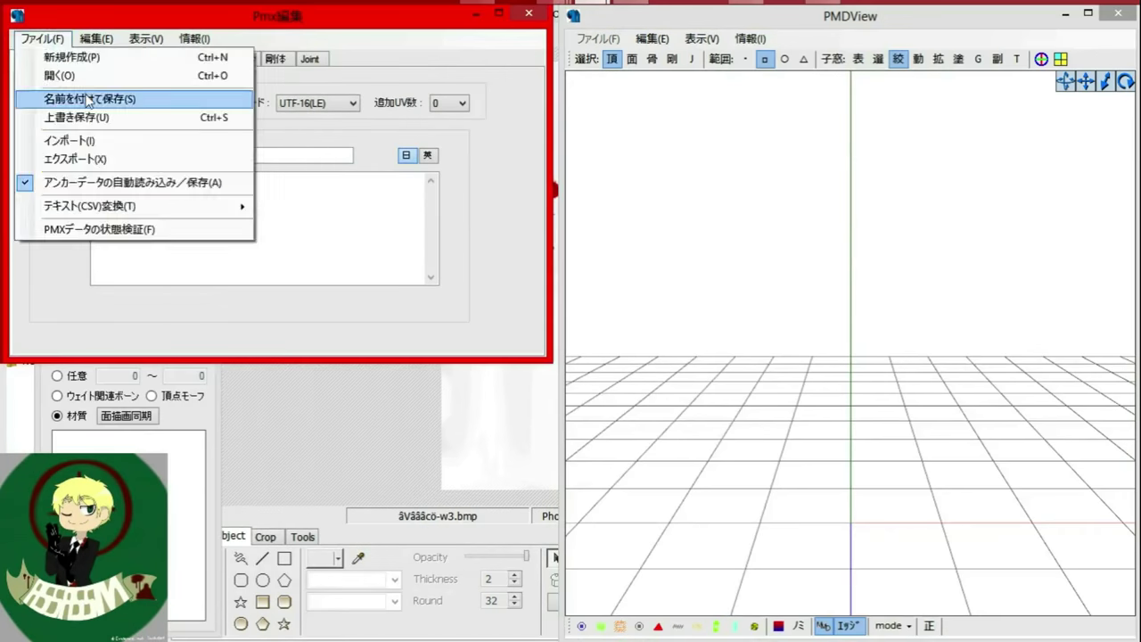
Switch to PMX Editor, open assassin Kirkland2.pmx and select the シャツ material, syncing the material masking with it.
click(365, 163)
double_click(365, 163)
click(130, 58)
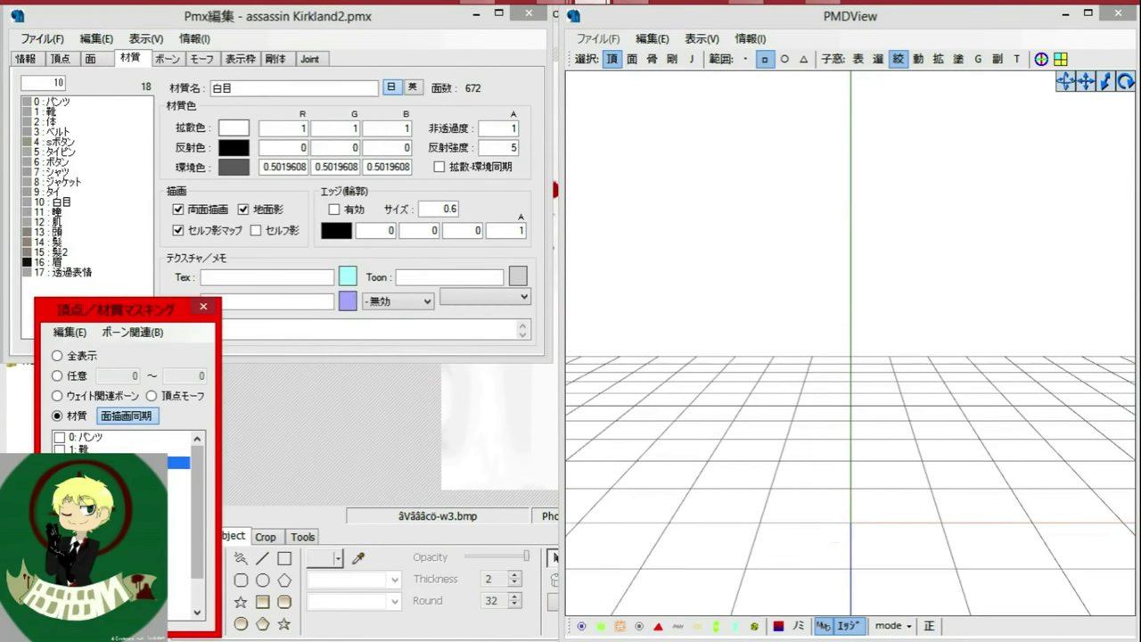
click(58, 171)
scroll(785, 363, up, 4)
mouse_move(757, 363)
right_down()
mouse_move(790, 364)
mouse_move(774, 362)
mouse_move(793, 348)
mouse_move(747, 362)
right_up()
click(125, 416)
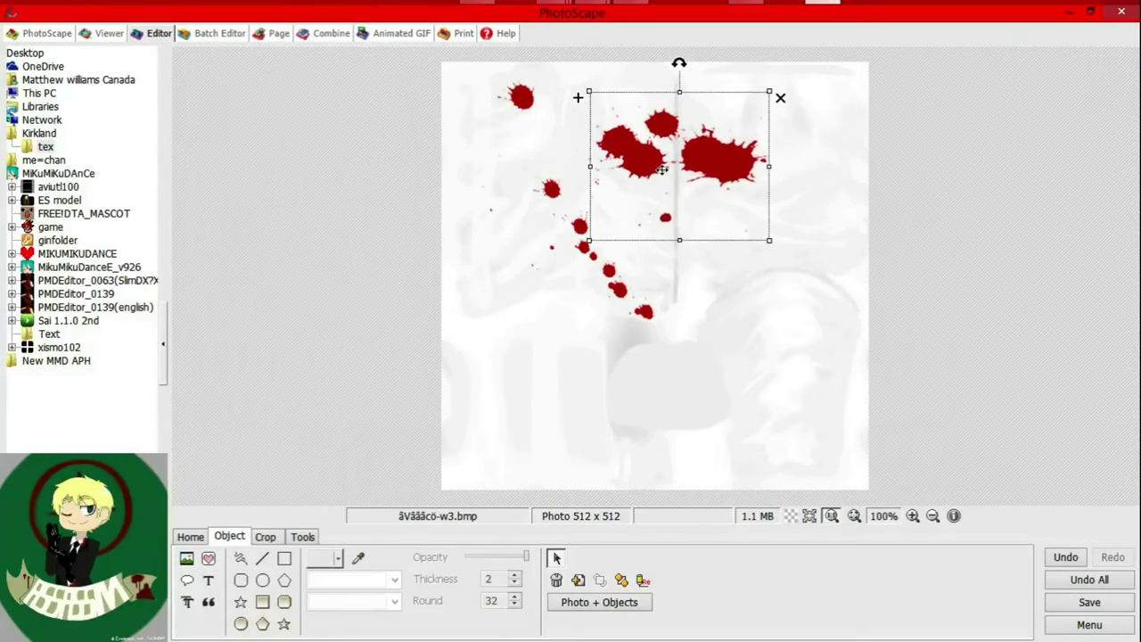
Move the large blood splatter to the upper middle of the shirt texture in PhotoScape and save over áVâââcö-w3.bmp.
key(ctrl+s)
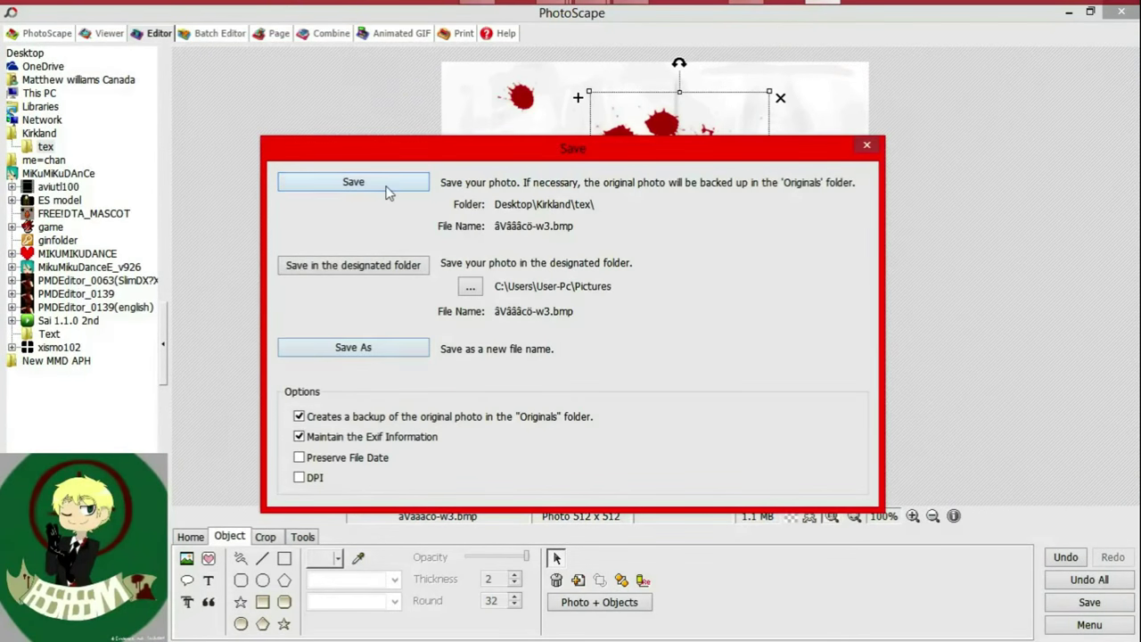
click(353, 182)
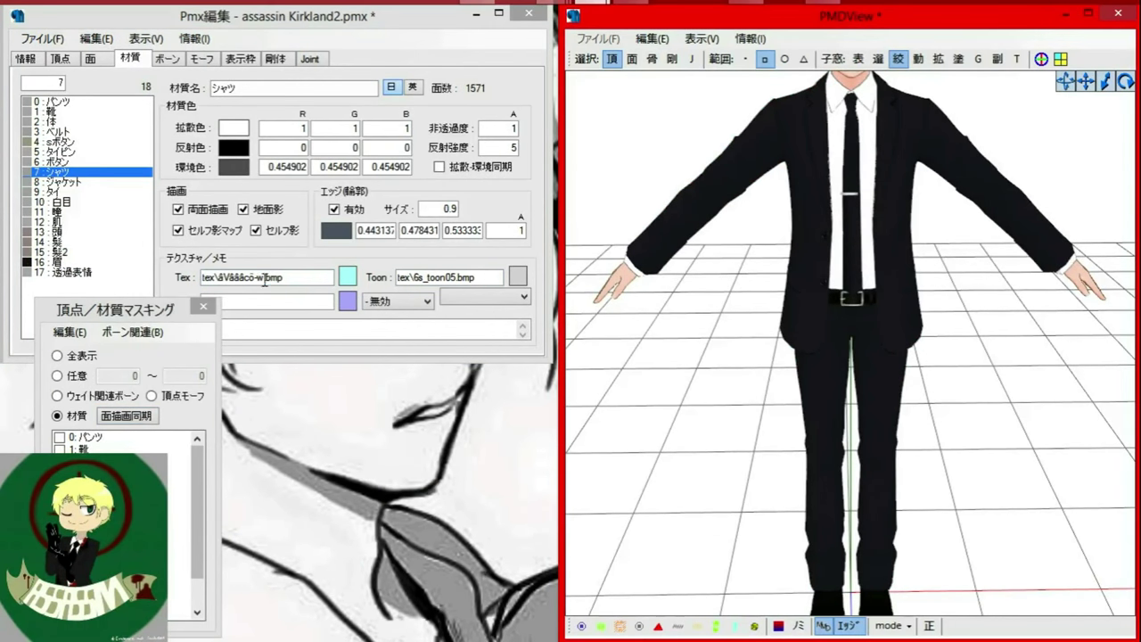
Set the シャツ material's texture to áVâââcö-w3.bmp in PMX Editor, show only the shirt and open its texture view.
click(265, 280)
click(125, 415)
click(551, 15)
click(517, 123)
click(348, 277)
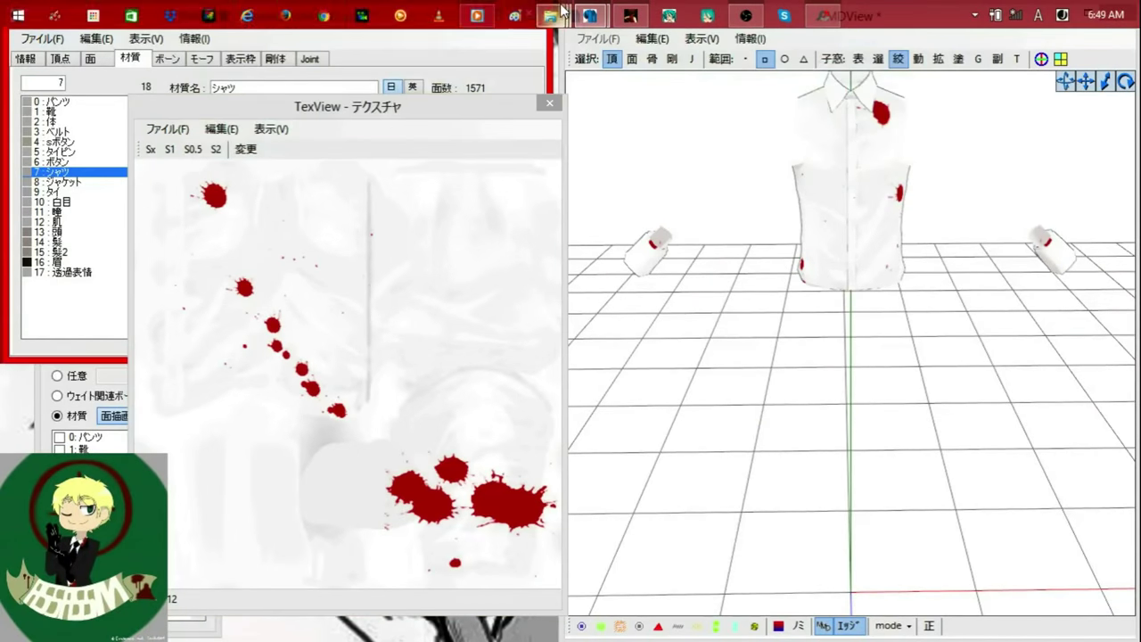
Duplicate áVâââcö-w3 in the tex folder and load the copy as the シャツ material's texture.
mouse_move(551, 16)
click(629, 107)
double_click(555, 245)
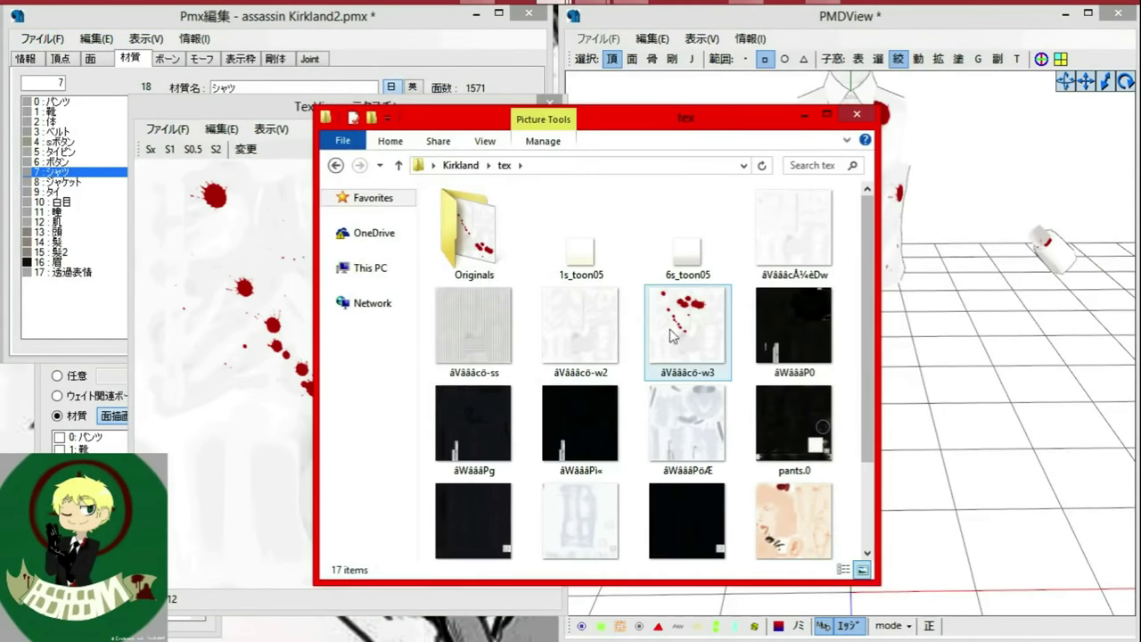
drag(672, 335, 591, 390)
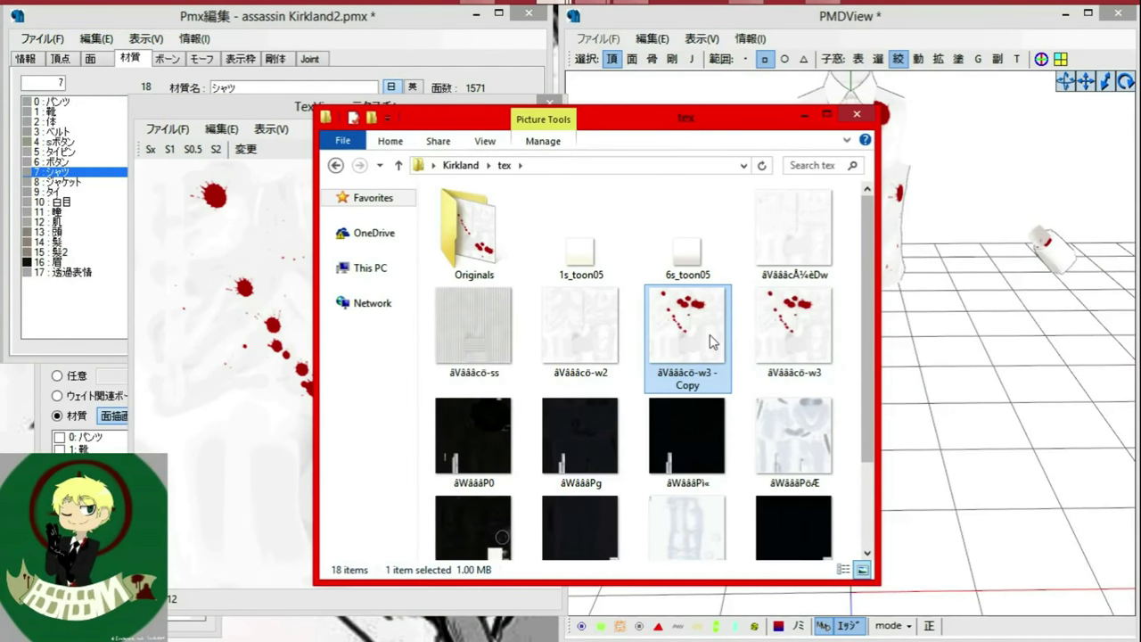
drag(686, 329, 278, 267)
click(604, 389)
click(131, 420)
click(132, 422)
Move the trail of blood drops lower on the shirt texture in PhotoScape.
click(496, 359)
click(524, 284)
click(380, 195)
click(662, 521)
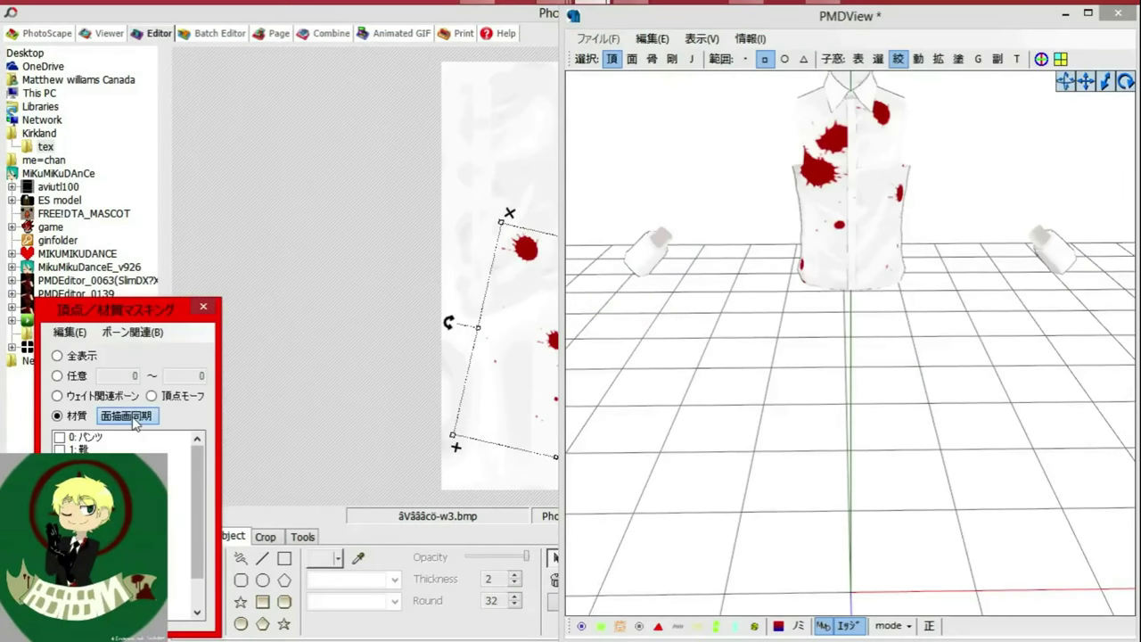
Compare the blood stains on the isolated shirt with how they look under the whole suit in PMX Editor.
click(132, 417)
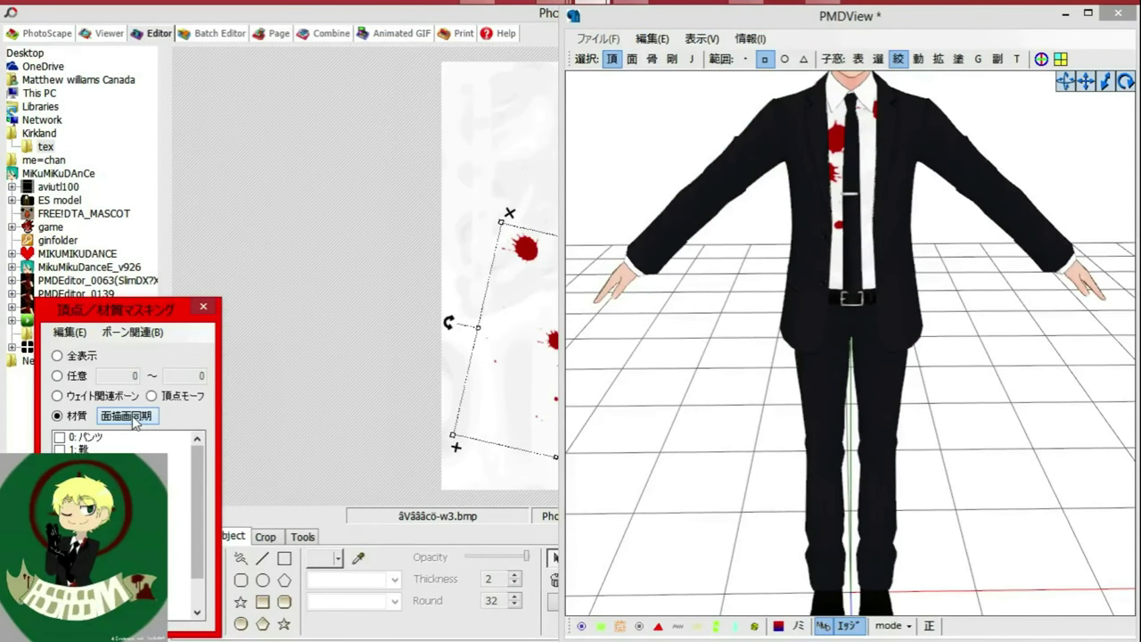
click(132, 417)
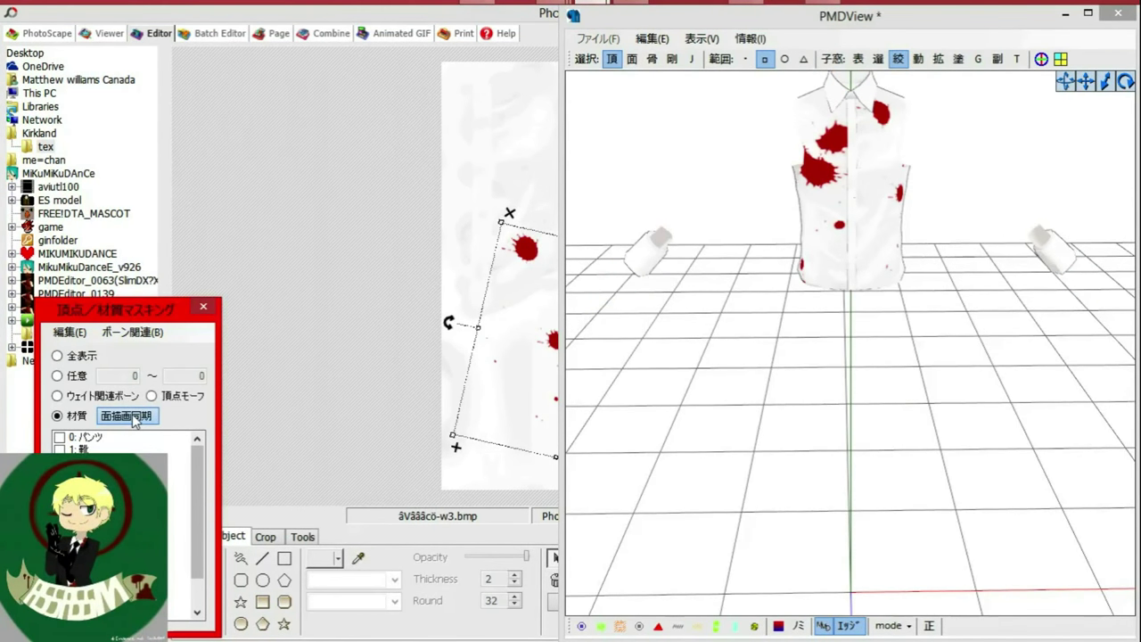
click(132, 417)
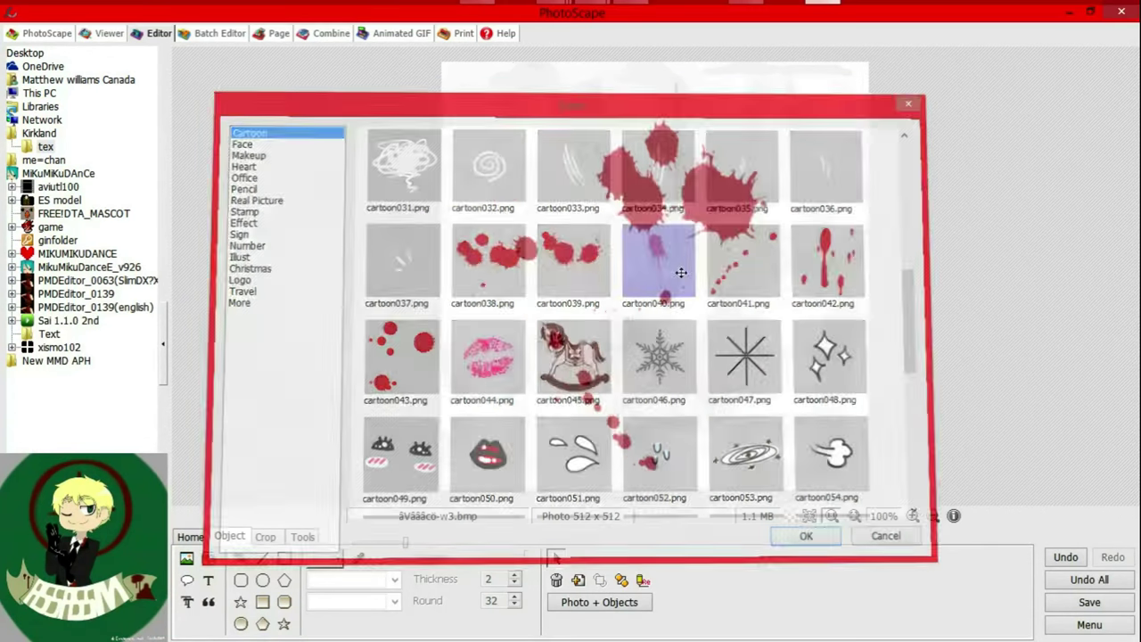